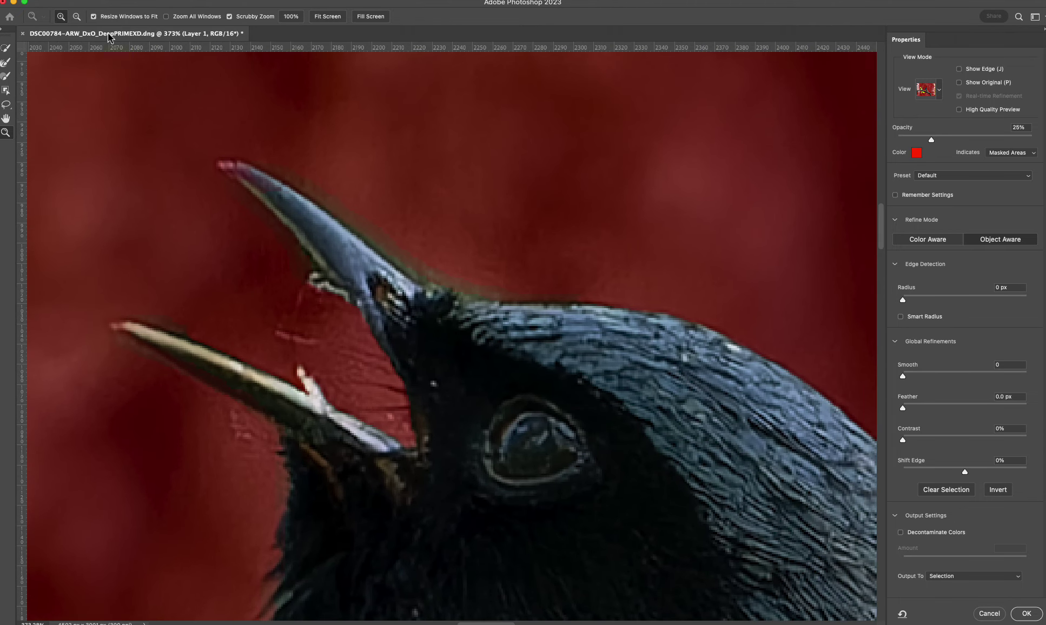
- Refine the mask edge along the upper beak and crown with the Refine Edge Brush, adding and subtracting at the beak tip
left_click(7, 62)
mouse_move(329, 161)
left_mouse_down()
mouse_move(462, 258)
mouse_move(572, 267)
left_mouse_up()
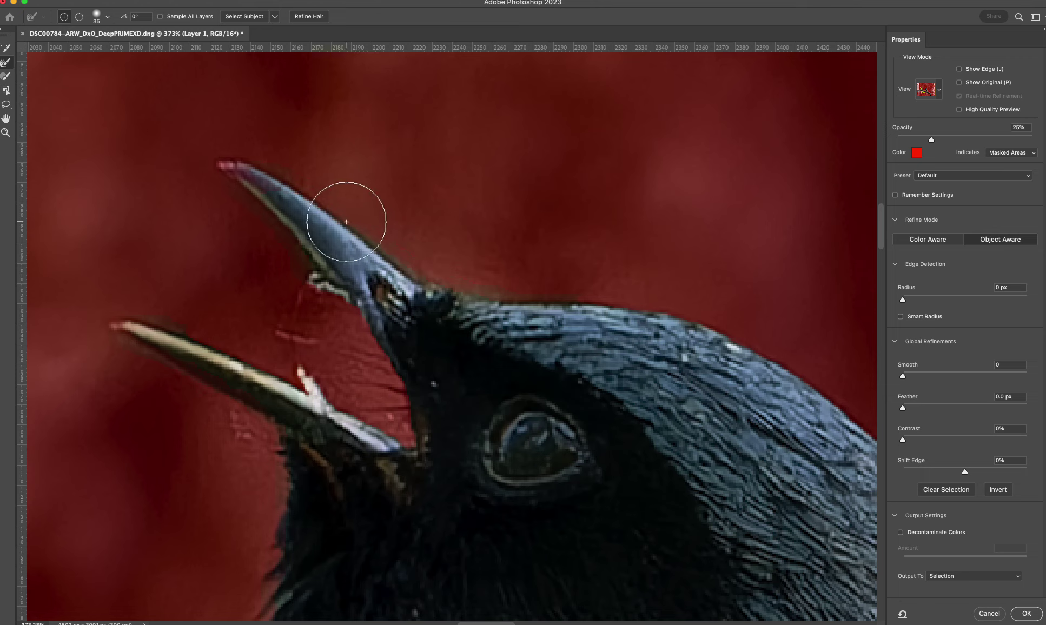
key("alt")
left_click_drag(253, 186, 237, 179)
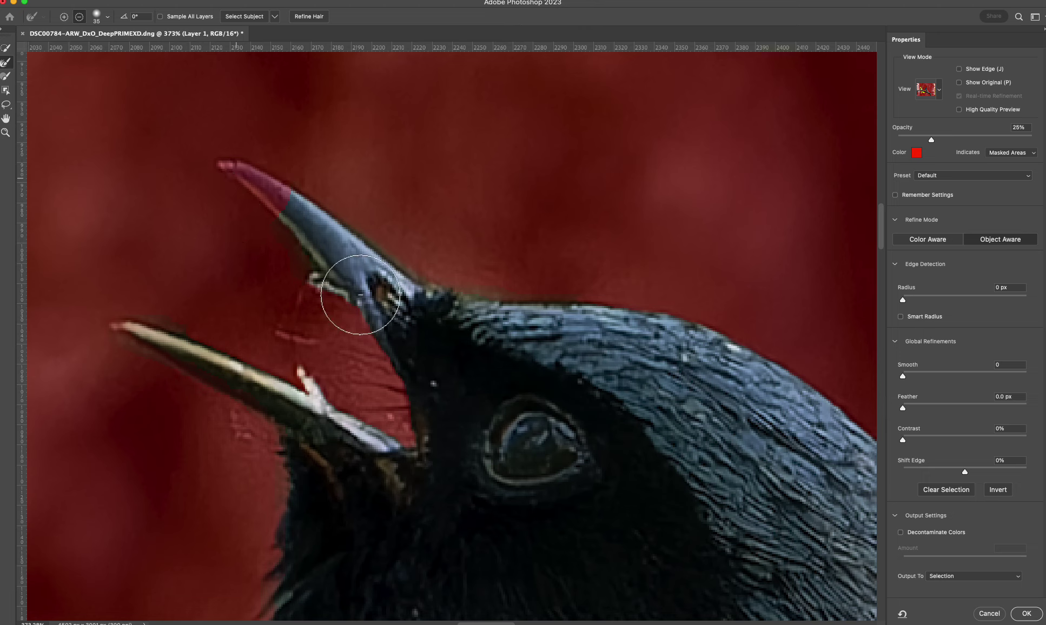
mouse_move(357, 267)
left_mouse_down()
mouse_move(246, 243)
mouse_move(223, 223)
mouse_move(294, 299)
mouse_move(169, 292)
mouse_move(322, 307)
mouse_move(266, 253)
left_mouse_up()
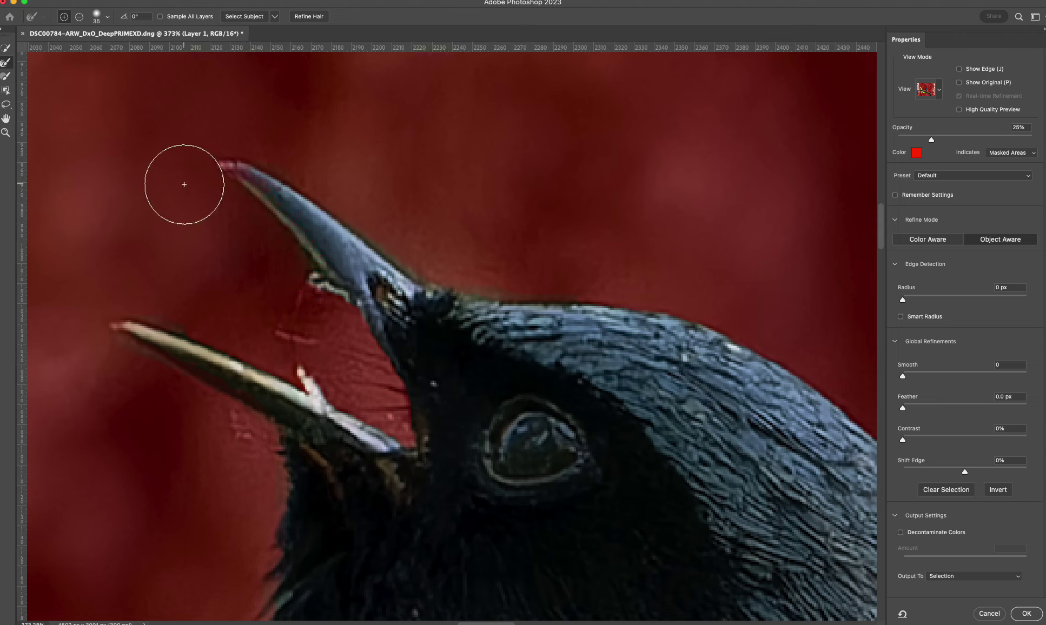
- Add the whole upper beak, including its tip, to the selection by lassoing around it with the Object Selection tool
left_click(6, 91)
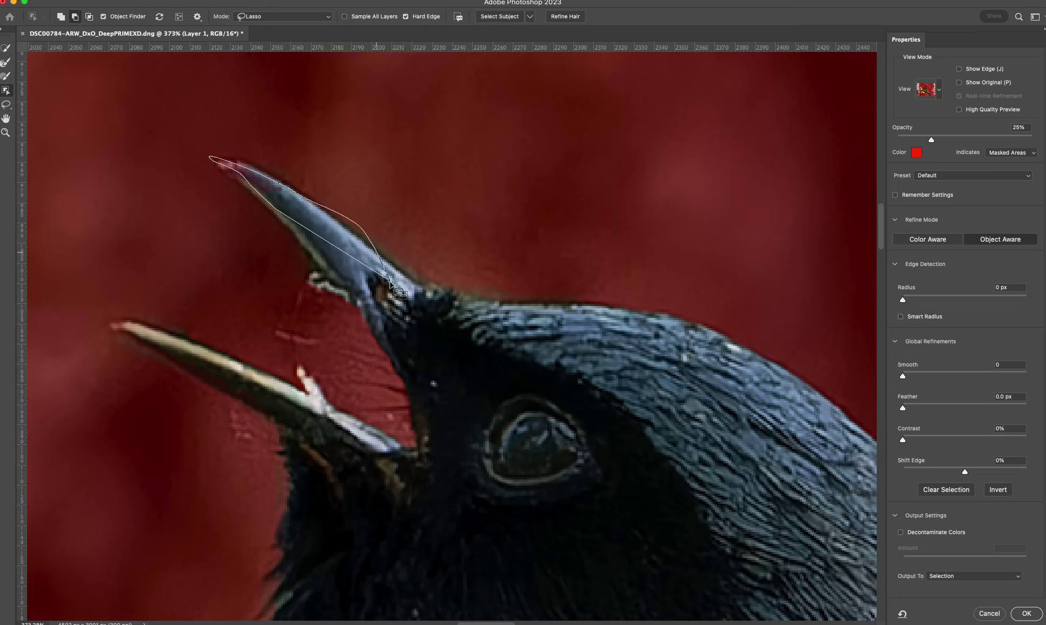
left_click(323, 238)
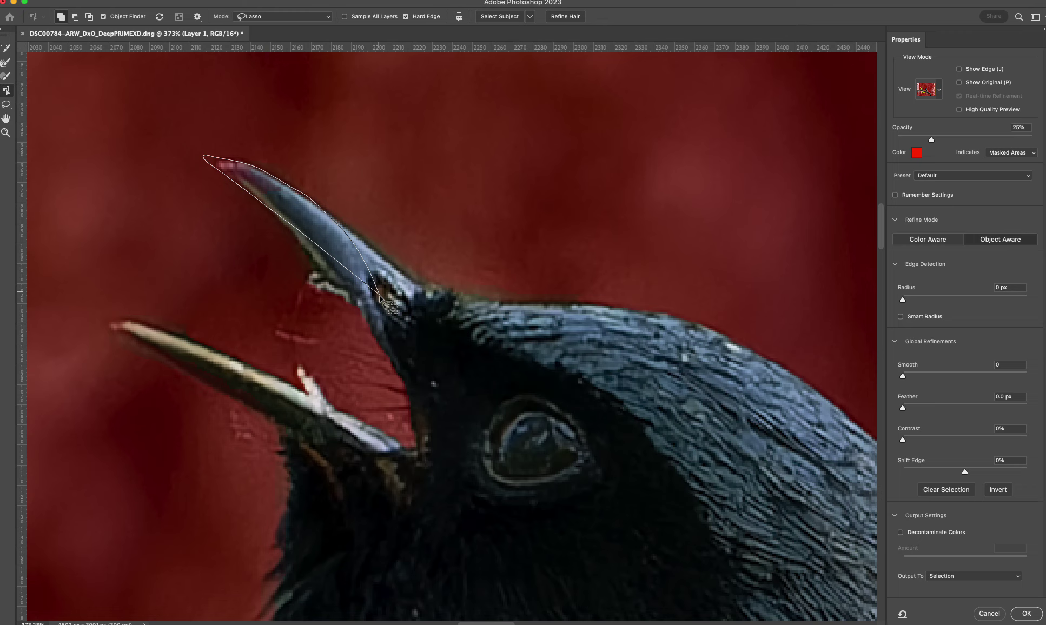
left_click_drag(381, 298, 386, 319)
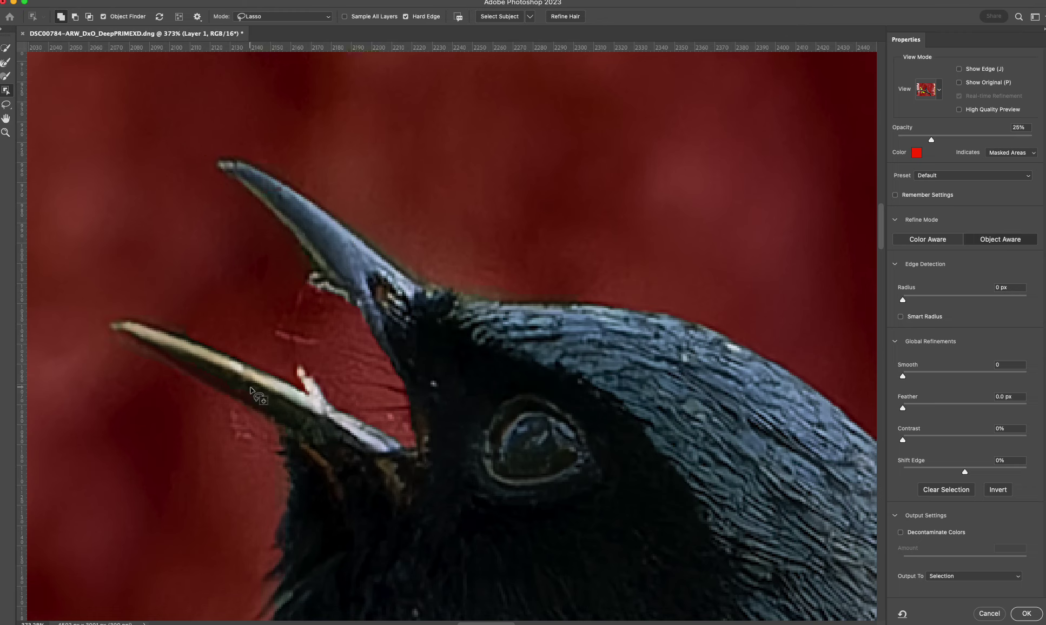
- Inspect the mask overlay along the bird's head, body and tail, the branch and the leaves
left_click_drag(700, 432, 646, 428)
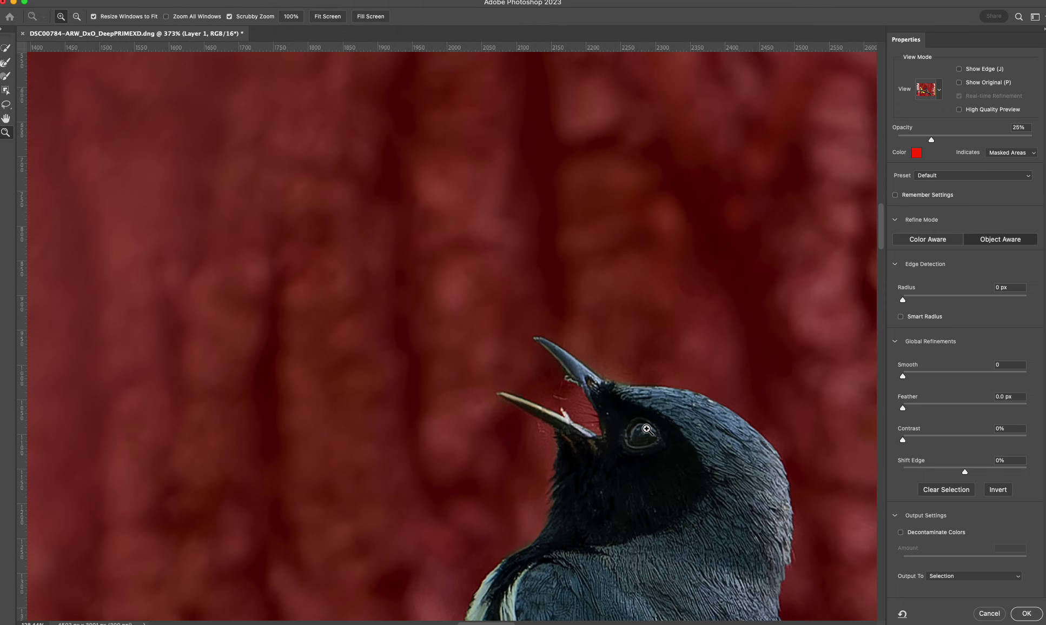
left_click_drag(659, 499, 500, 168)
left_click_drag(559, 313, 416, 177)
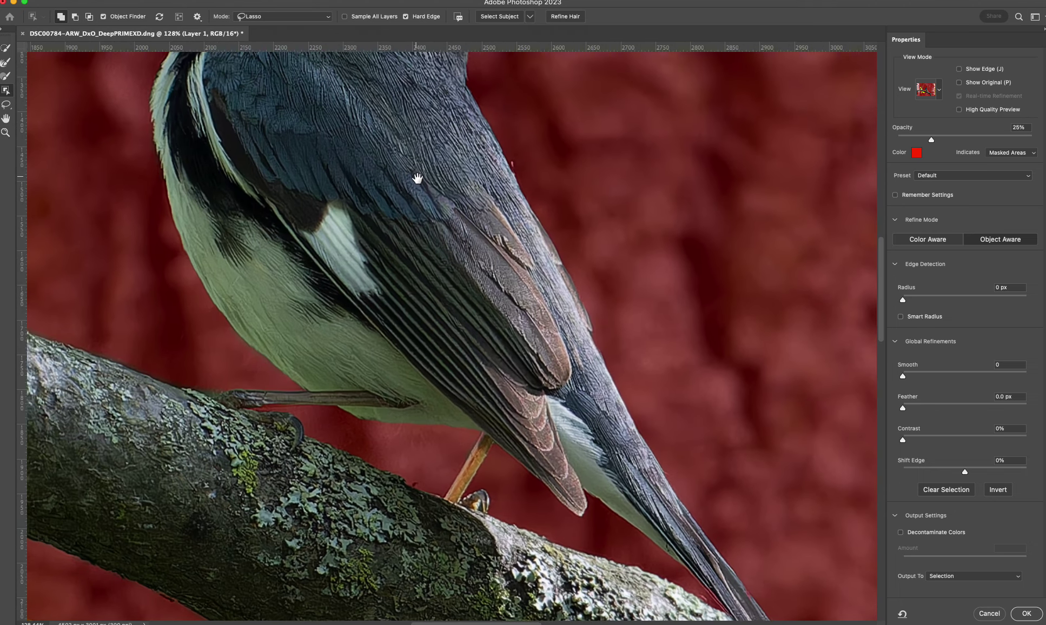
left_click_drag(583, 360, 593, 255)
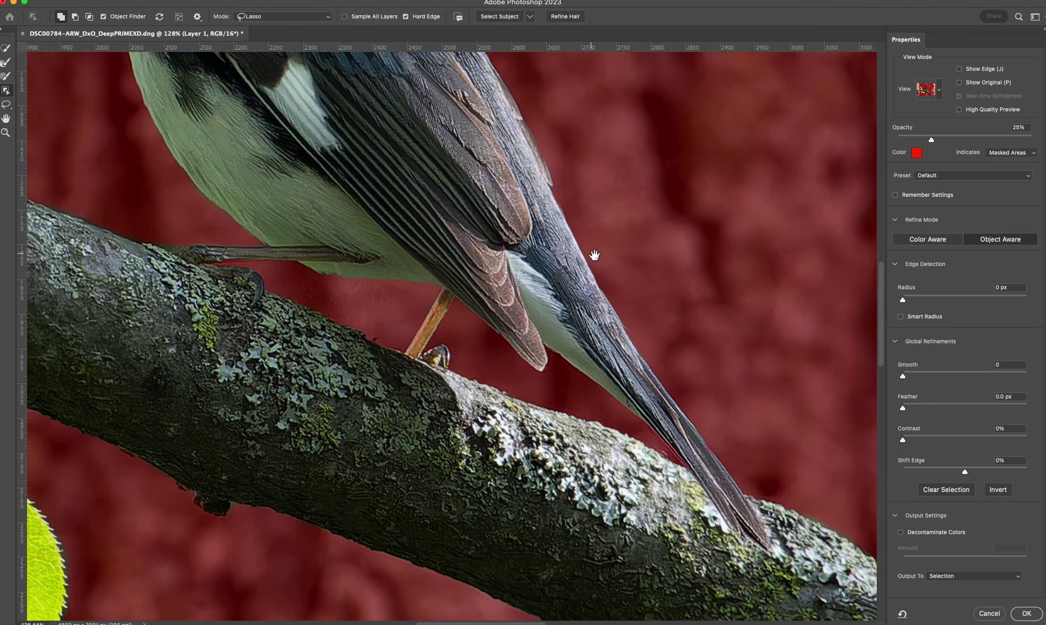
left_click_drag(102, 353, 561, 355)
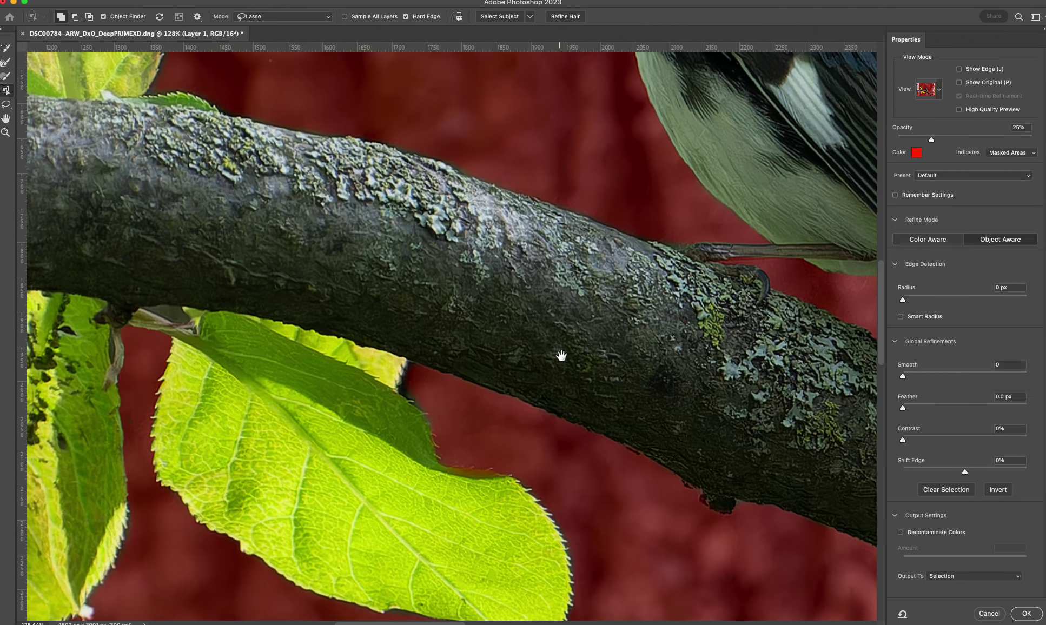
left_click_drag(483, 230, 403, 223)
left_click_drag(563, 204, 452, 448)
key("z")
mouse_move(227, 304)
left_mouse_down()
mouse_move(332, 307)
mouse_move(224, 304)
left_mouse_up()
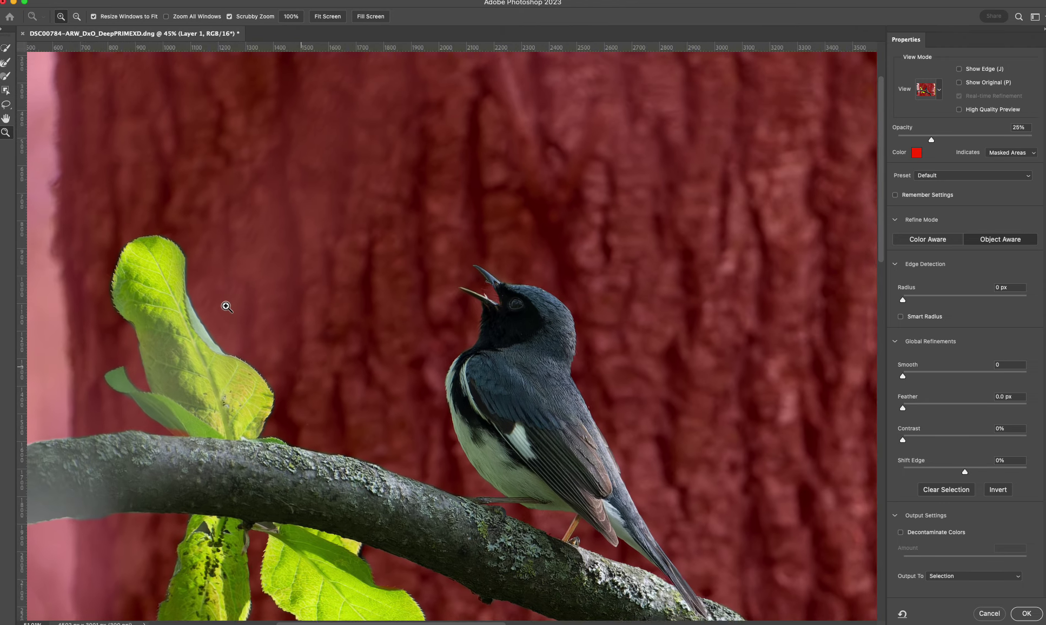
key("w")
left_click_drag(601, 294, 568, 307)
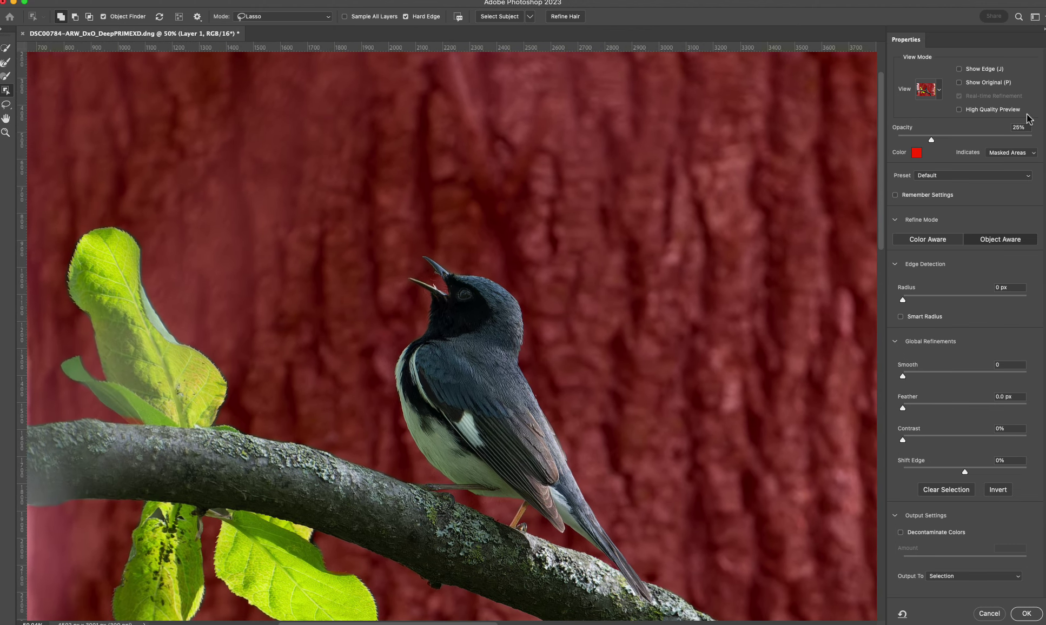
- Switch the mask preview to Black & White and undo the stray lasso addition above the bird's head
left_click(934, 90)
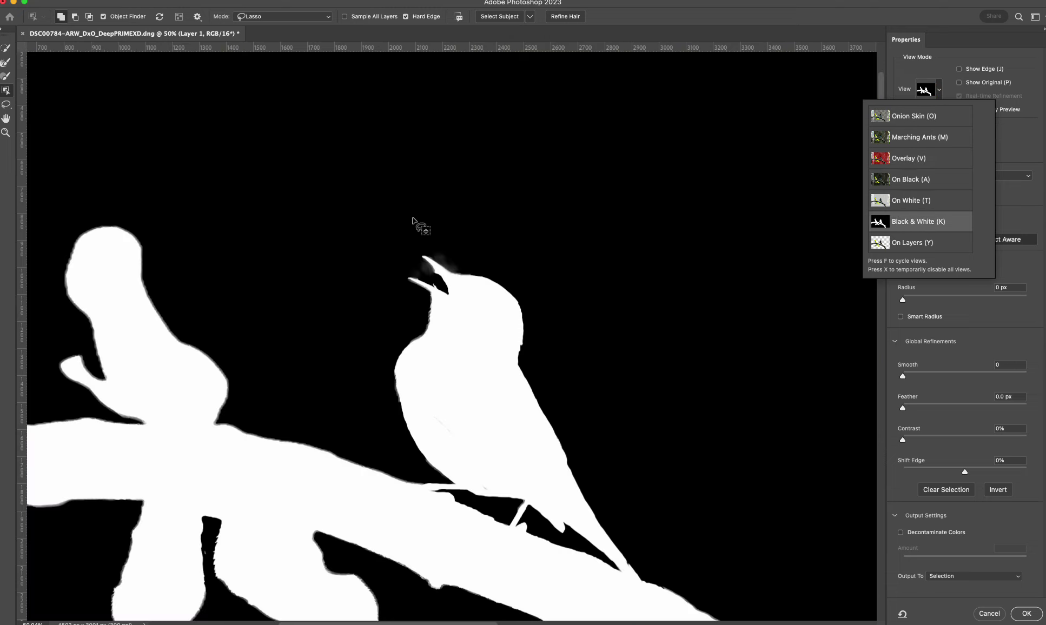
left_click_drag(442, 247, 502, 251)
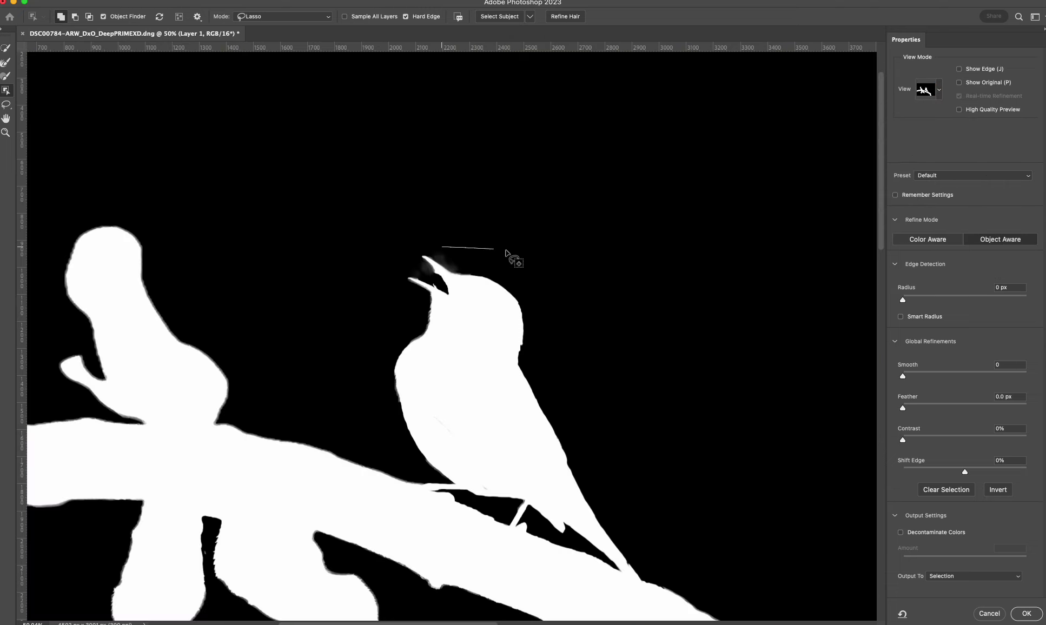
left_click_drag(447, 269, 442, 267)
key("z")
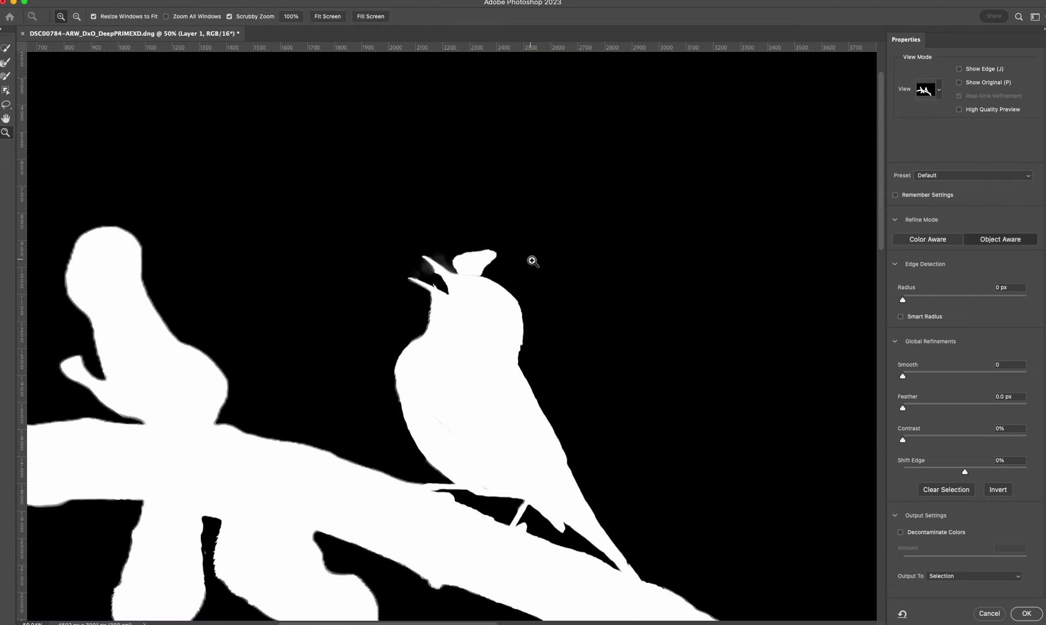
key("super+z")
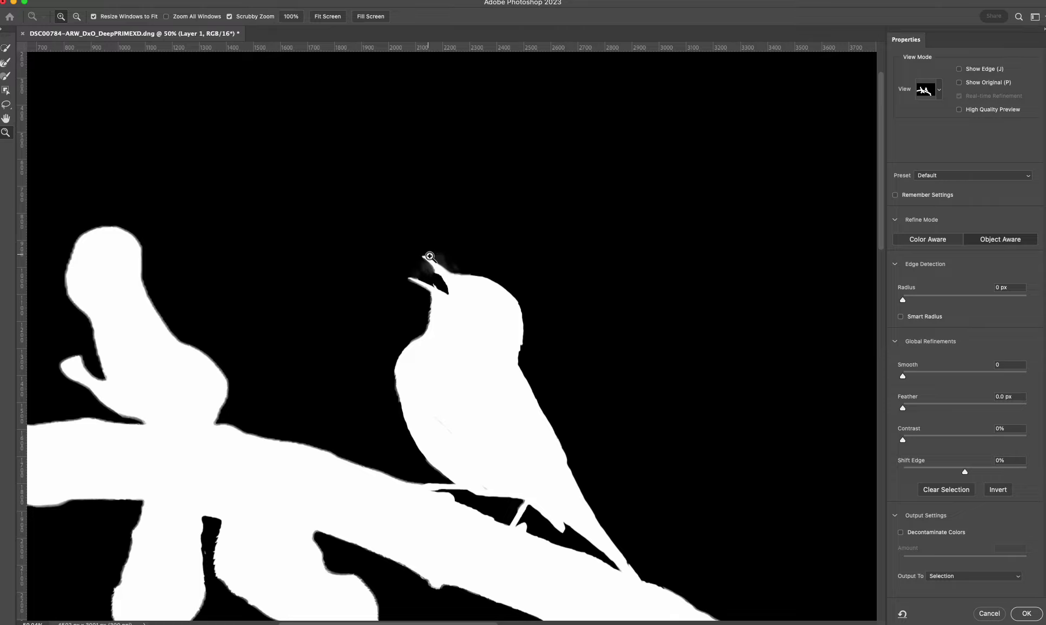
- Refine the selection edge with Radius 1 px, Smooth 7 and Feather 1.5 px, and output it as a selection
left_click_drag(428, 255, 493, 264)
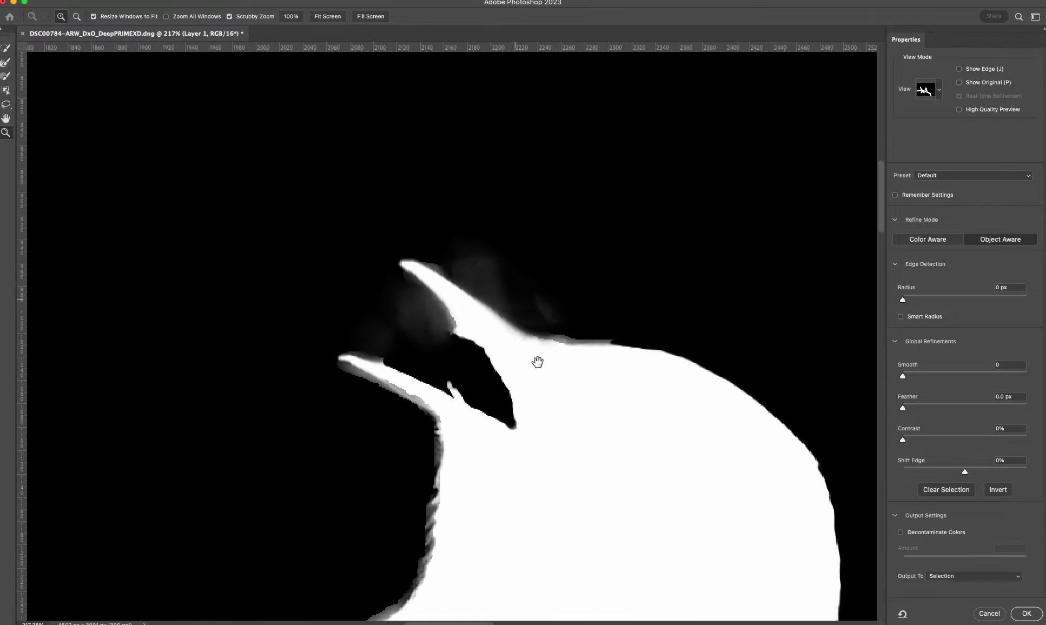
left_click_drag(538, 362, 385, 142)
left_click_drag(484, 453, 551, 222)
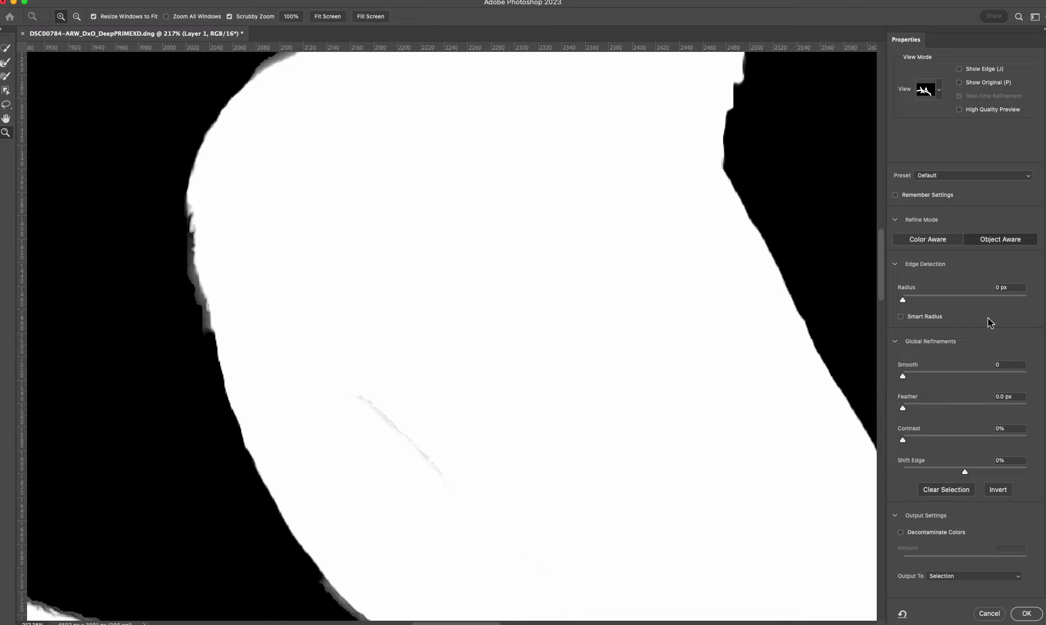
left_click(911, 299)
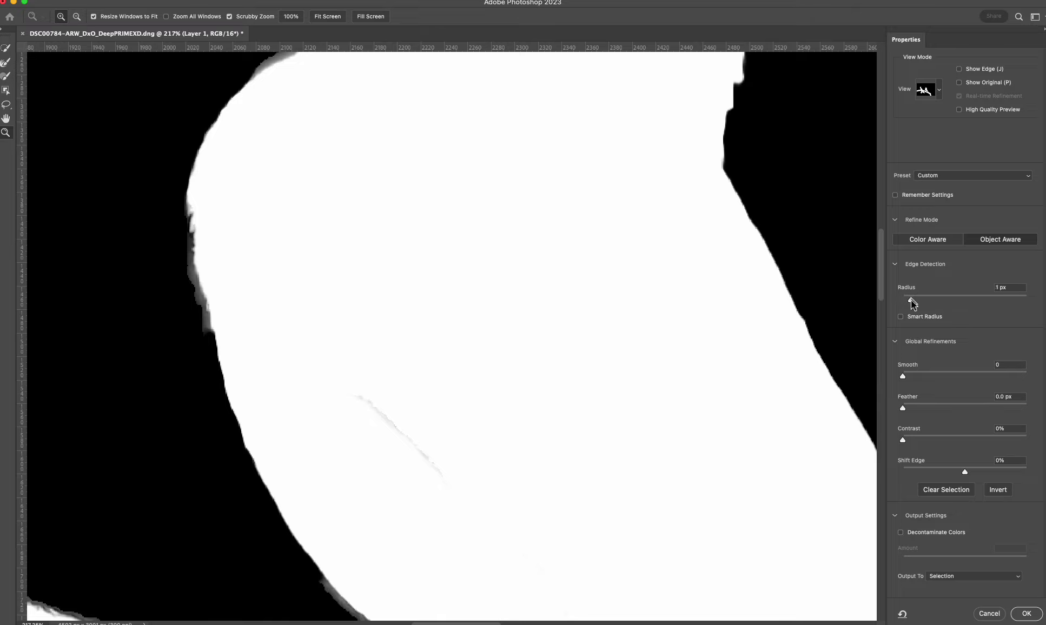
left_click(911, 373)
left_click(914, 403)
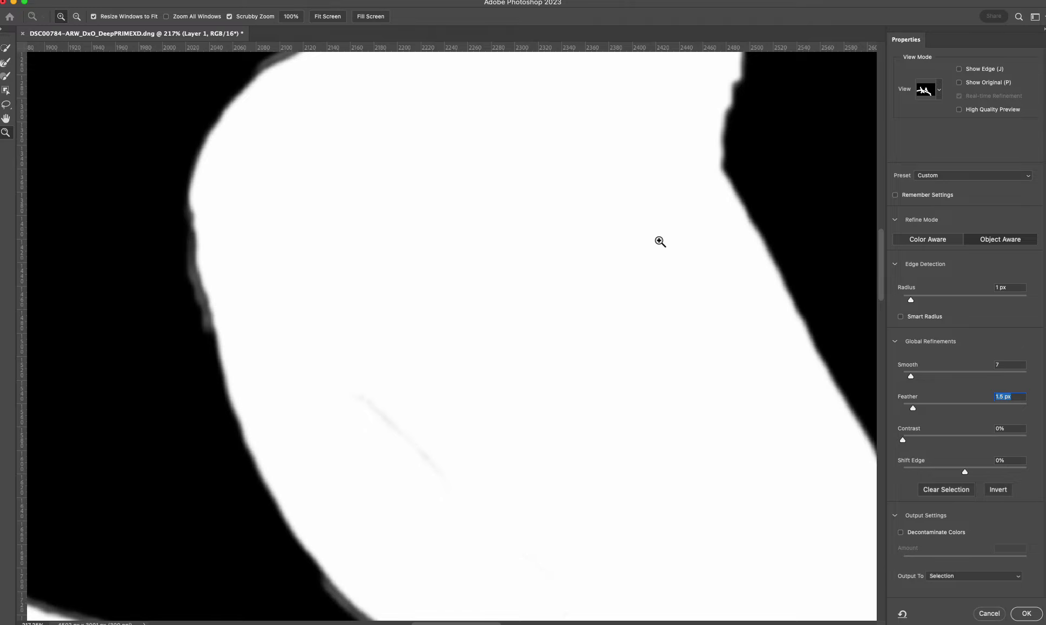
left_click_drag(628, 199, 603, 305)
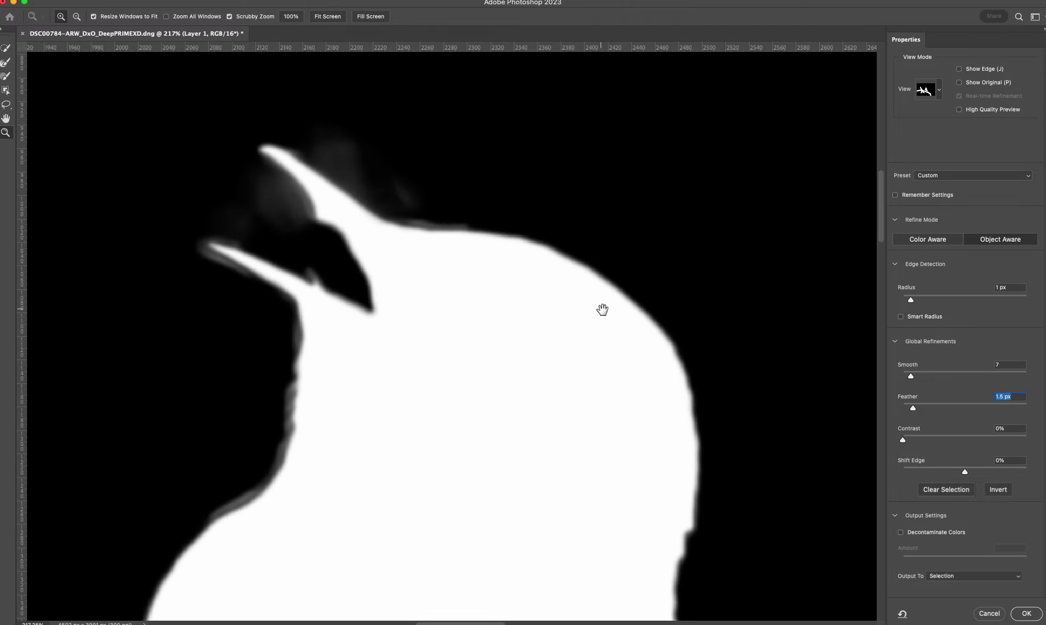
left_click(1024, 615)
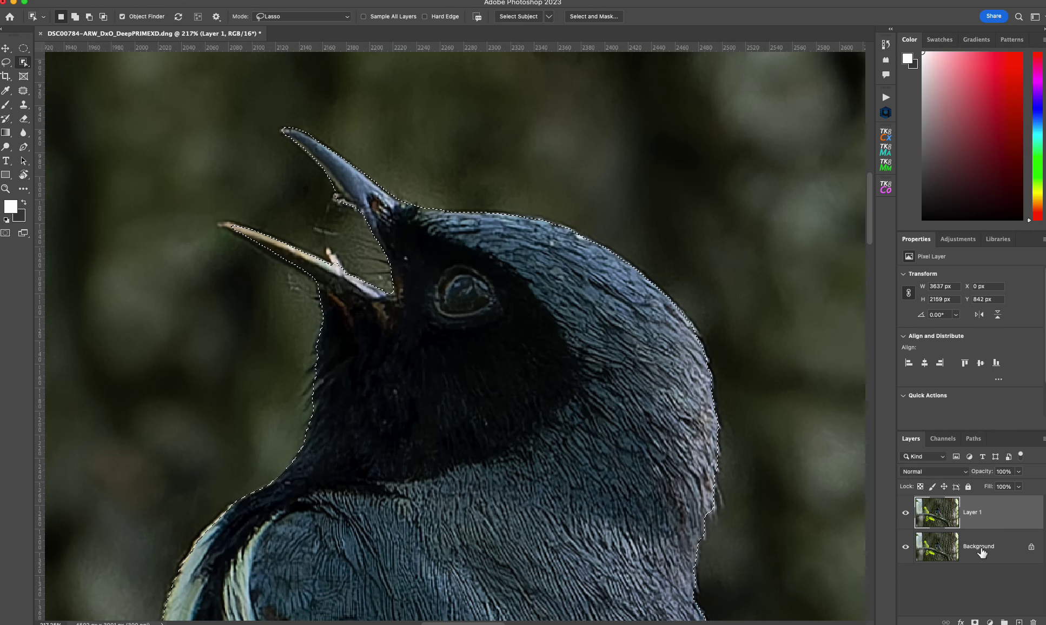
- Add a layer mask to Layer 1 from the selection and duplicate the Background layer
left_click(976, 622)
left_click(952, 546)
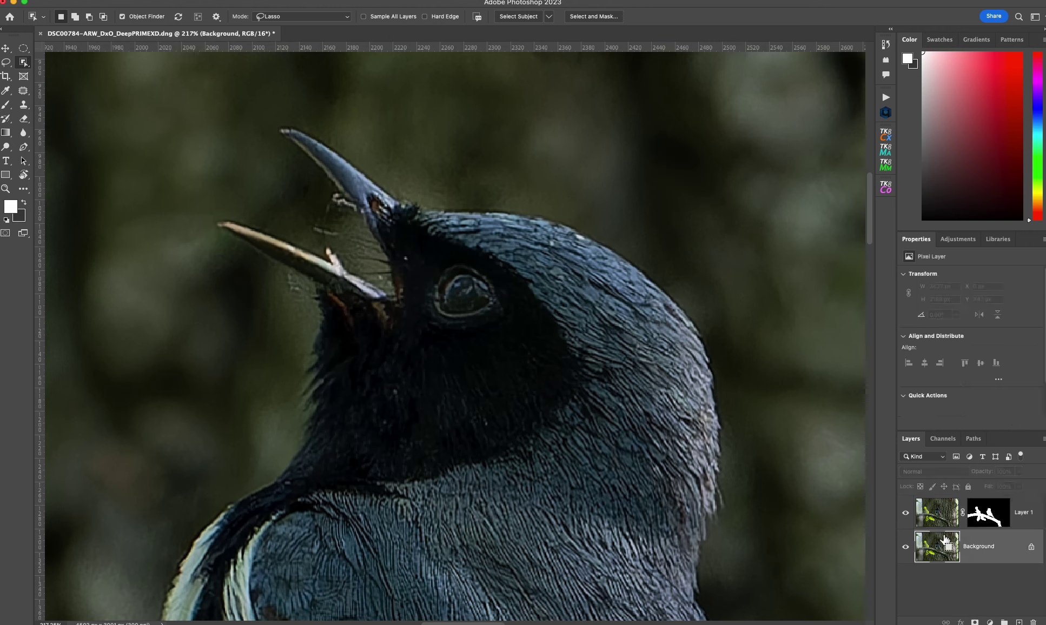
key("super+j")
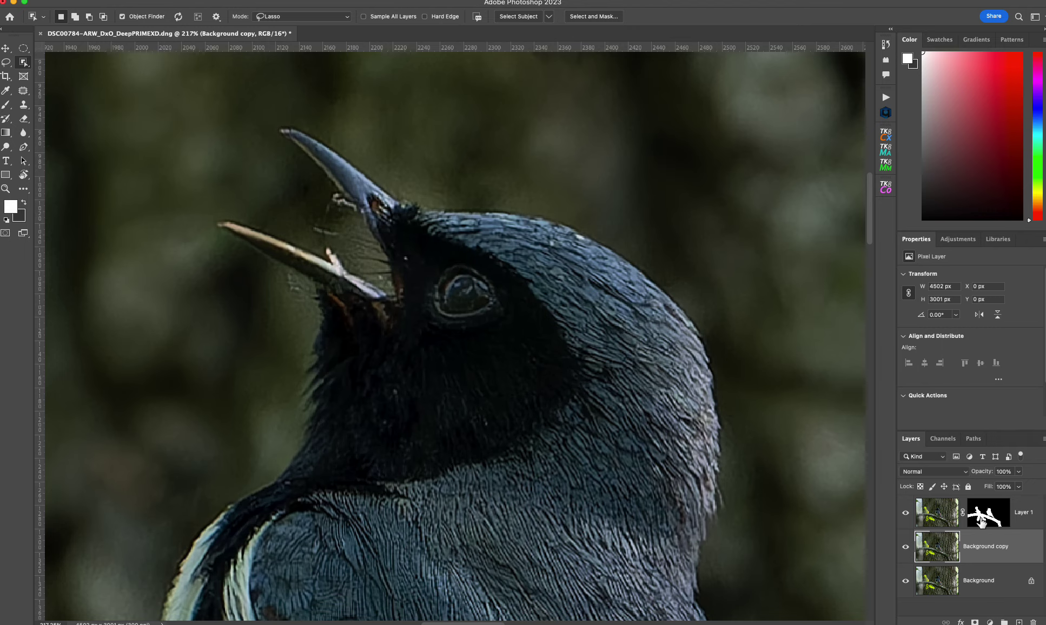
- Display Layer 1's mask on the canvas for editing
left_click(982, 521, "alt")
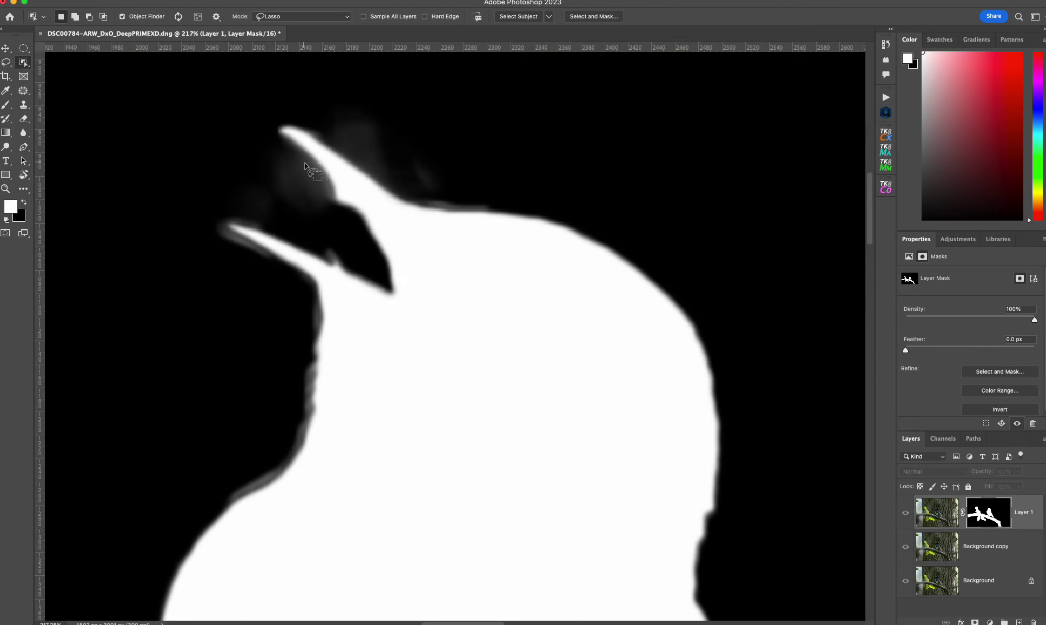
left_click(11, 149)
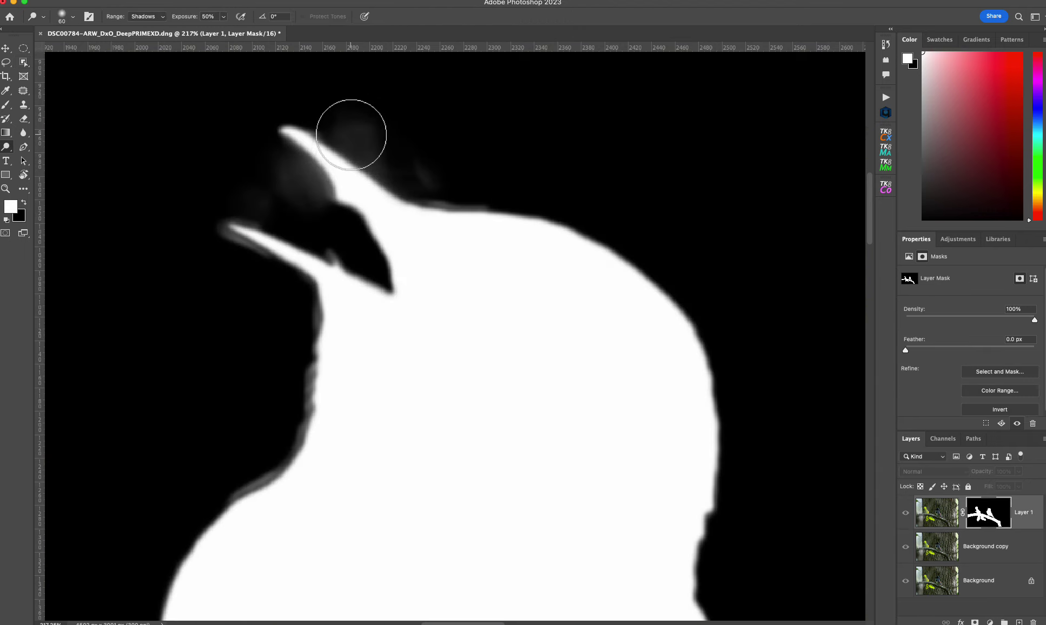
left_click_drag(350, 131, 405, 162)
key("super+z")
- Darken the gray haze around the beak in the mask with the Burn tool at brush size 80
right_click(11, 149)
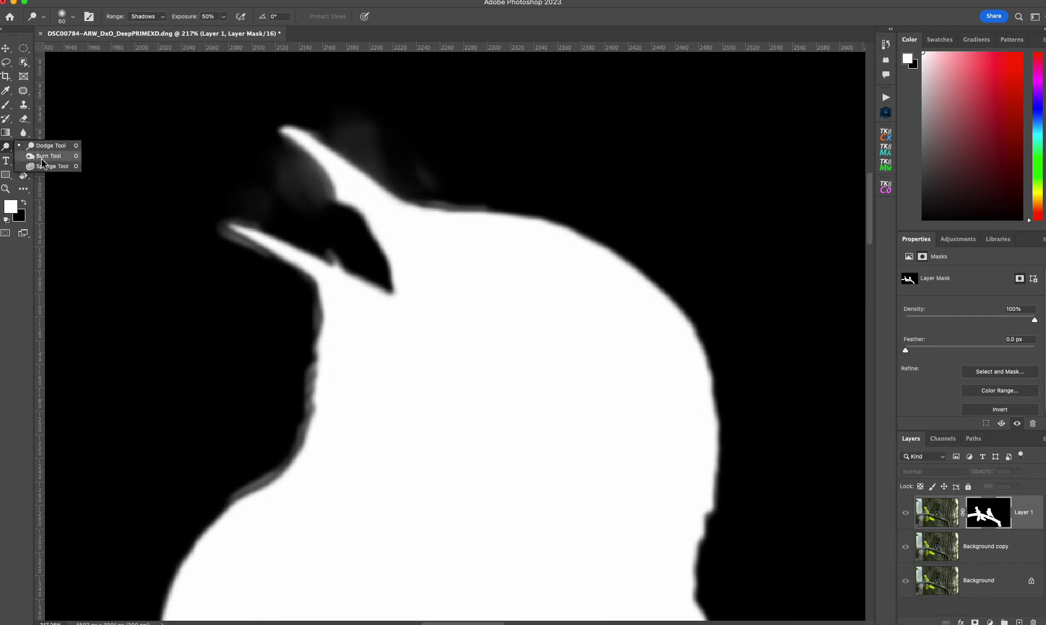
left_click(41, 157)
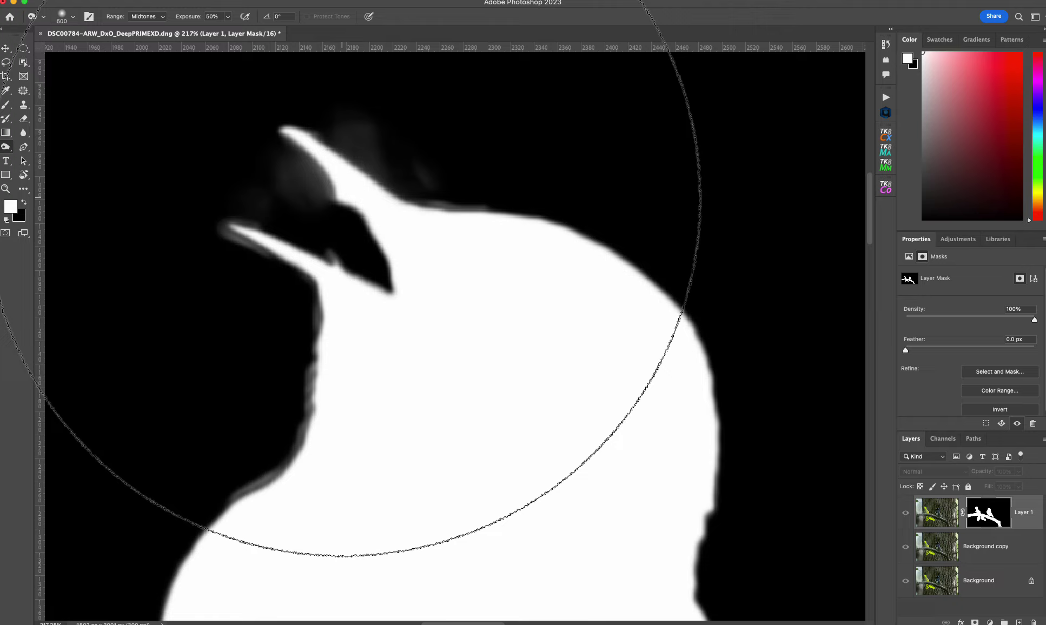
key("bracketleft")
key("bracketleft")
key("bracketleft")
key("bracketleft")
key("bracketleft")
key("bracketleft")
key("bracketleft")
key("bracketleft")
key("bracketleft")
key("bracketleft")
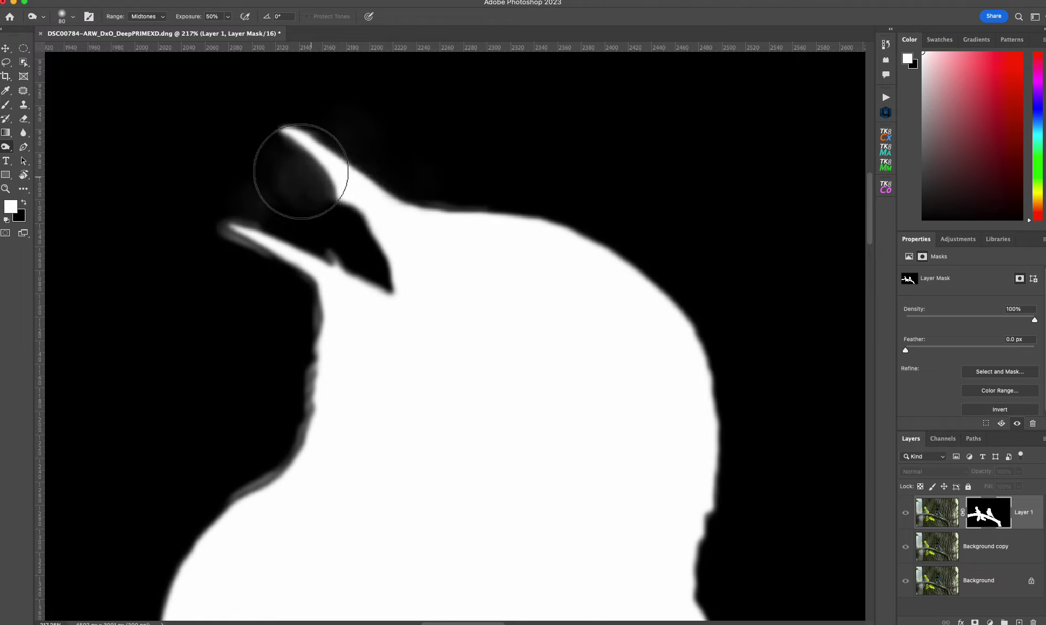
mouse_move(301, 171)
left_mouse_down()
mouse_move(258, 223)
mouse_move(162, 227)
mouse_move(268, 261)
mouse_move(177, 222)
mouse_move(277, 260)
mouse_move(298, 406)
mouse_move(300, 330)
mouse_move(269, 393)
left_mouse_up()
- Burn the gray fringe in the mask along the bird's throat and breast and the branch's upper edge
left_click_drag(240, 477, 294, 320)
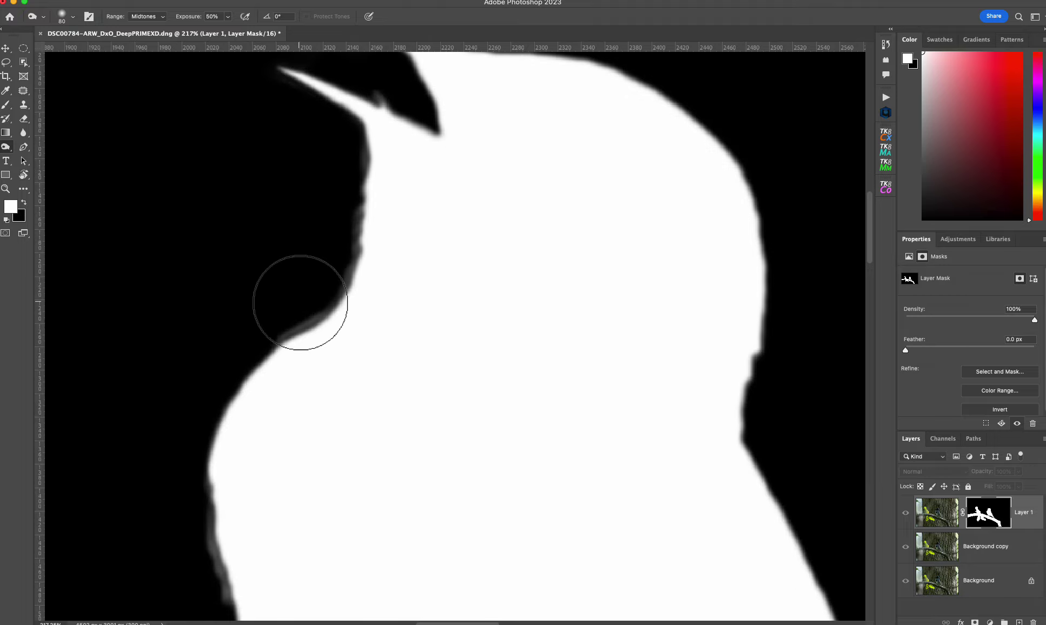
scroll(311, 293, "down", 5)
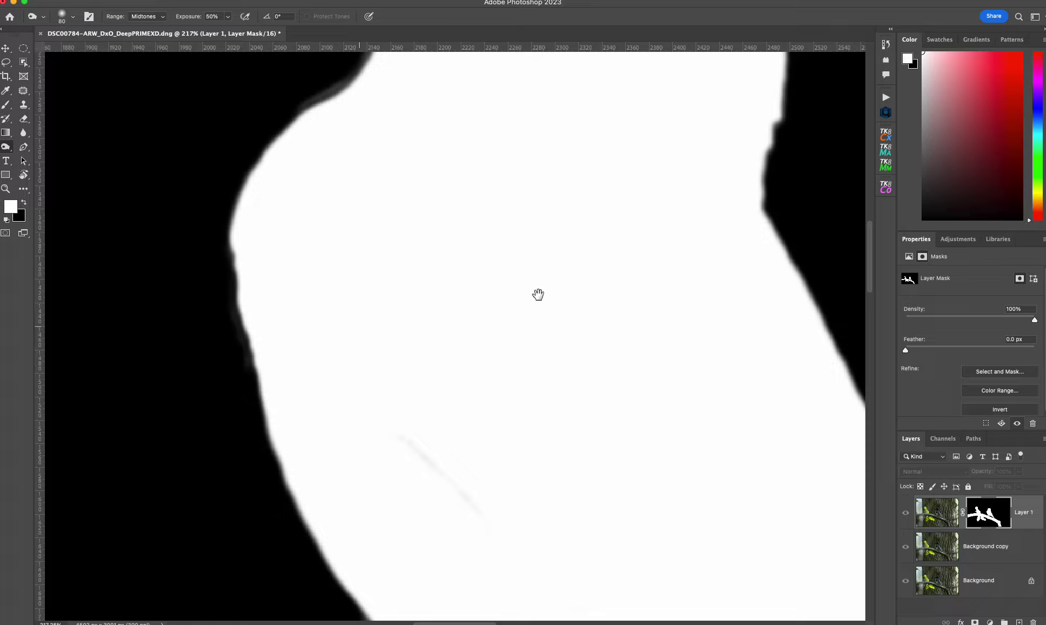
mouse_move(539, 294)
left_mouse_down()
mouse_move(290, 530)
mouse_move(442, 433)
left_mouse_up()
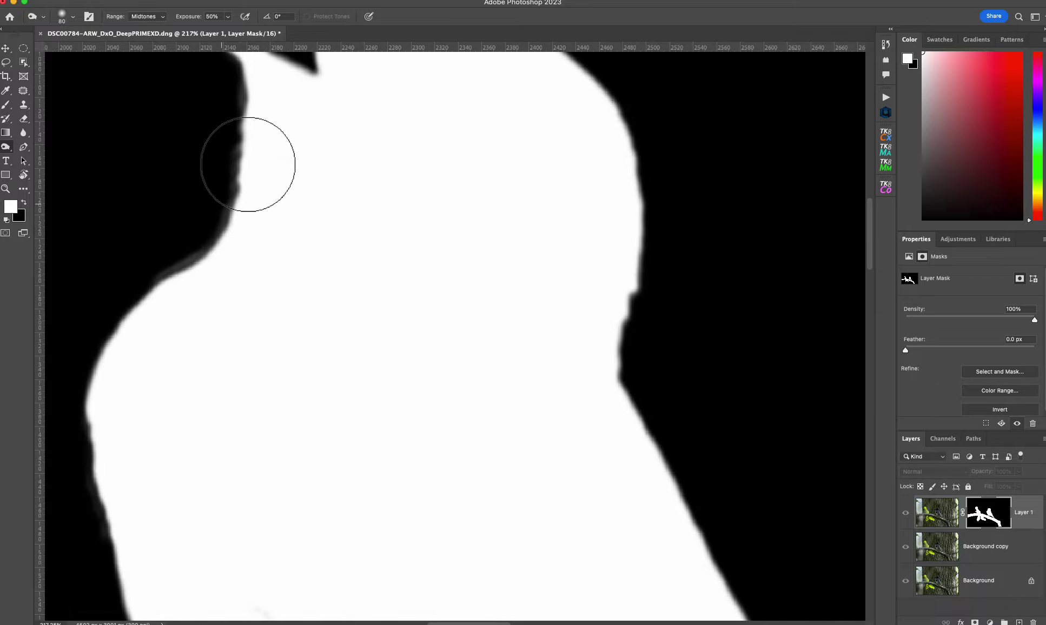
left_click_drag(249, 165, 150, 290)
mouse_move(340, 477)
left_mouse_down()
mouse_move(367, 120)
mouse_move(303, 105)
mouse_move(500, 467)
mouse_move(409, 248)
left_mouse_up()
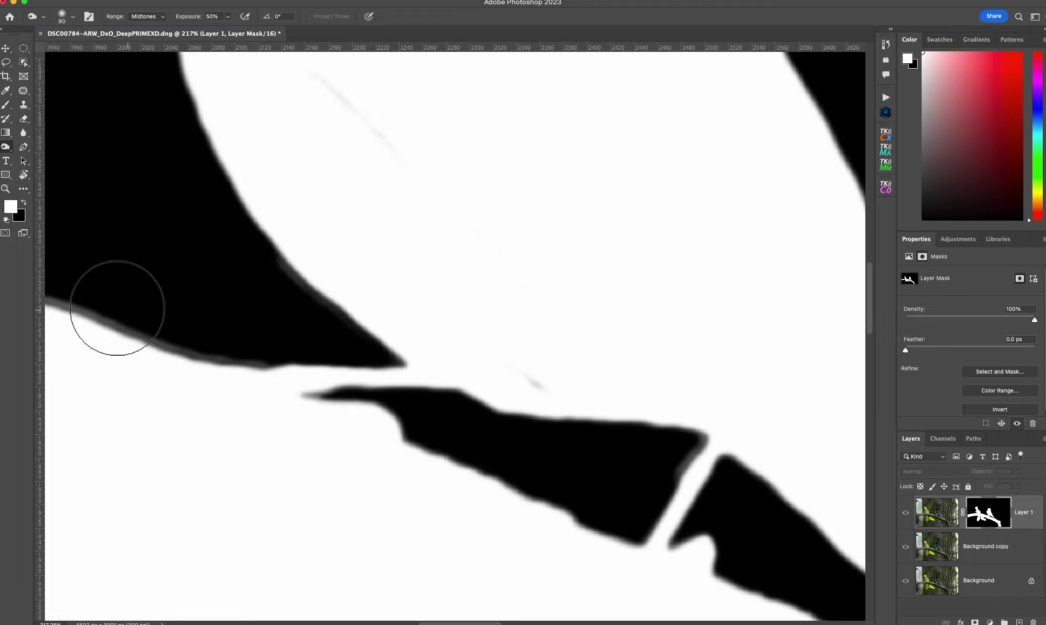
scroll(406, 403, "left", 5)
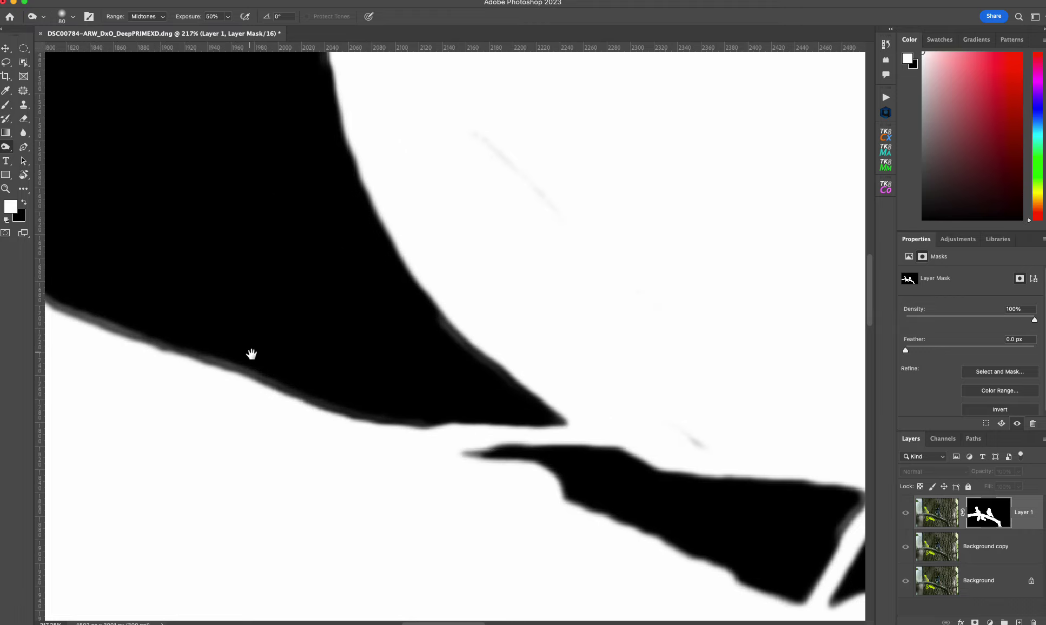
mouse_move(252, 355)
left_mouse_down()
mouse_move(502, 438)
mouse_move(163, 307)
left_mouse_up()
mouse_move(339, 418)
left_mouse_down()
mouse_move(700, 477)
mouse_move(469, 378)
mouse_move(516, 420)
mouse_move(542, 422)
left_mouse_up()
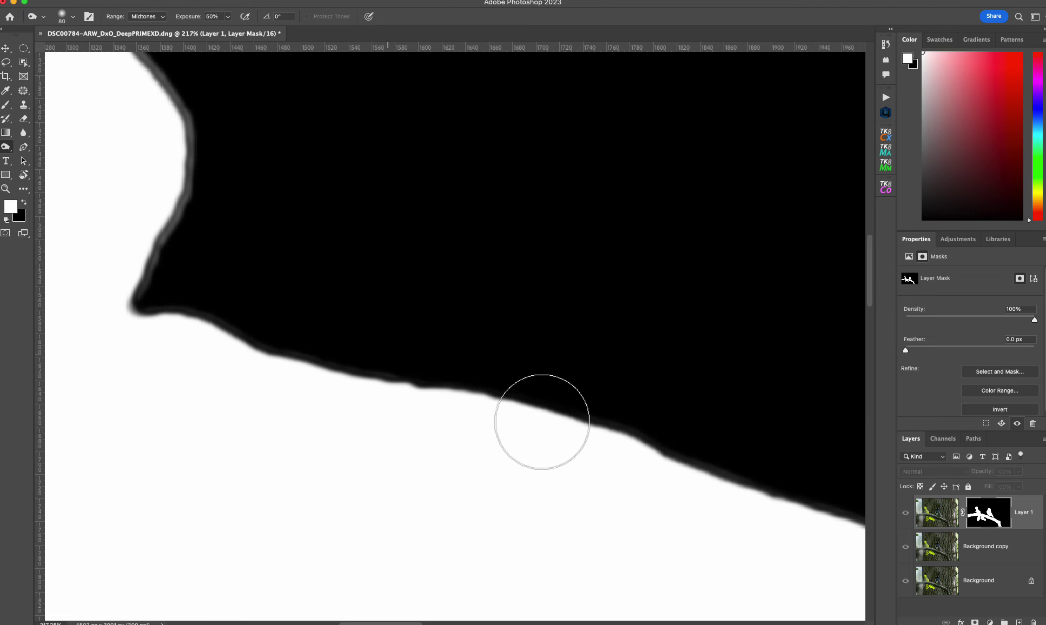
- Return the canvas from the mask display to the photo and select the Background copy layer
left_click(988, 520, "alt")
left_click(939, 552)
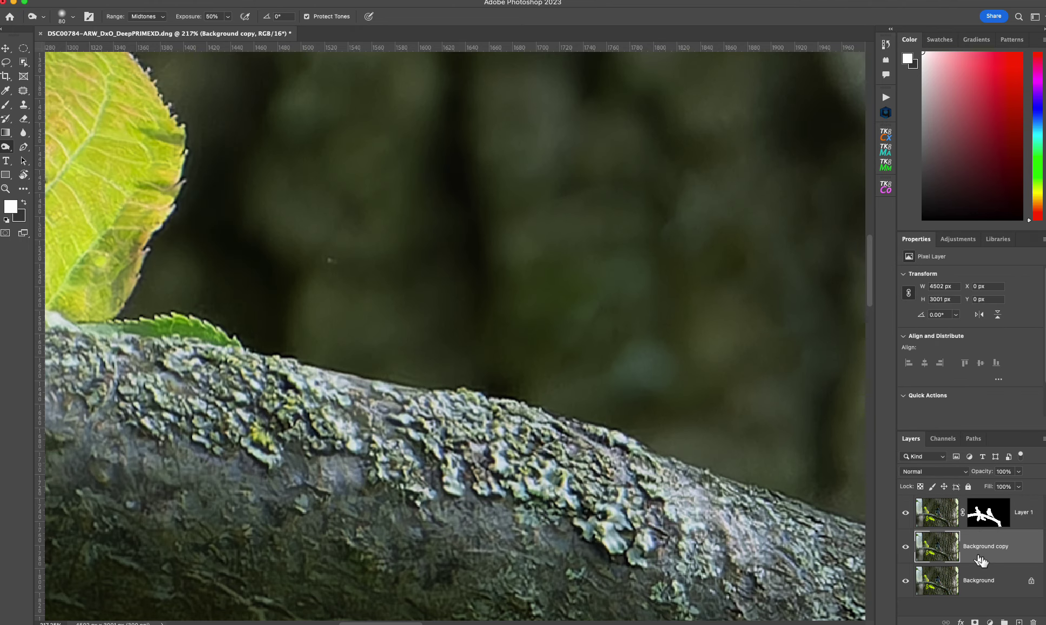
- Add a new layer directly above Background copy and fill it with the dark gray background color
left_click(1020, 622)
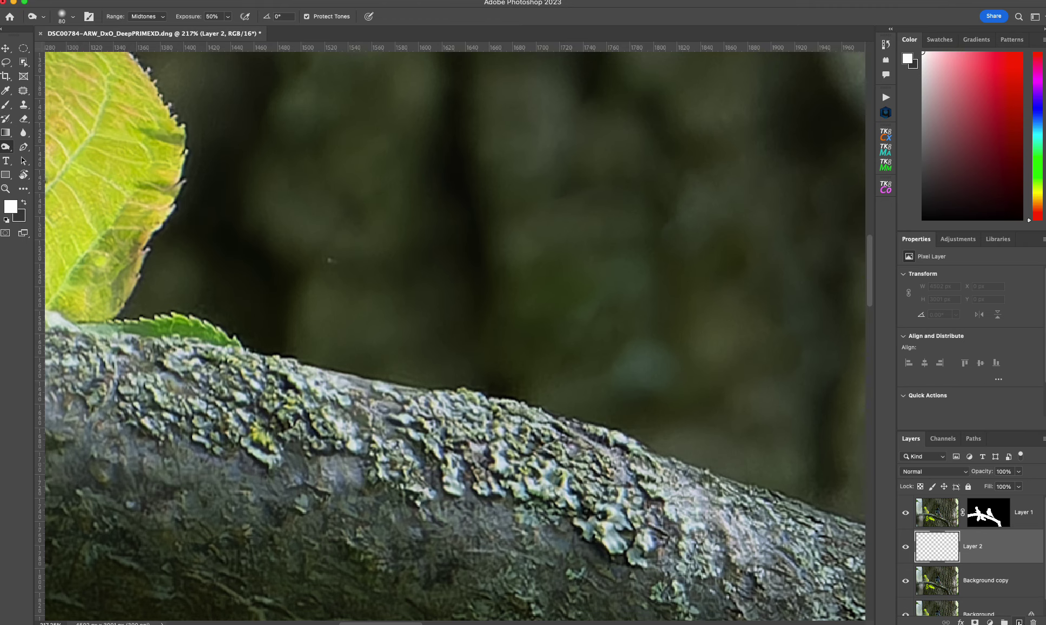
key("super+BackSpace")
- Examine the cutout edges of the leaves, branch and bird against the gray layer for leftover halos
scroll(418, 214, "left", 15)
scroll(418, 215, "up", 8)
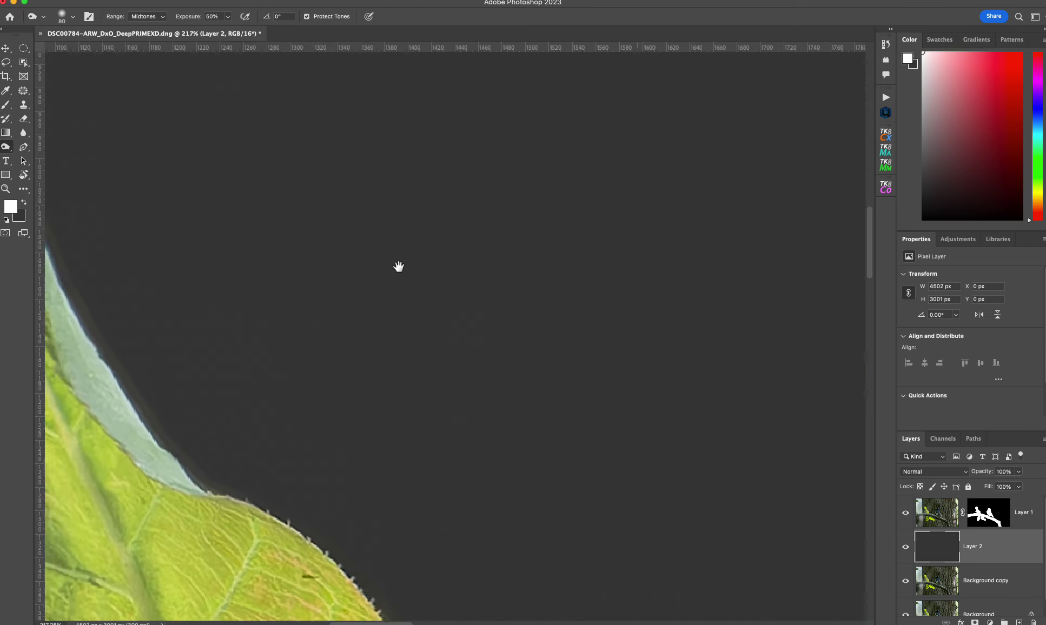
left_click_drag(405, 250, 507, 441)
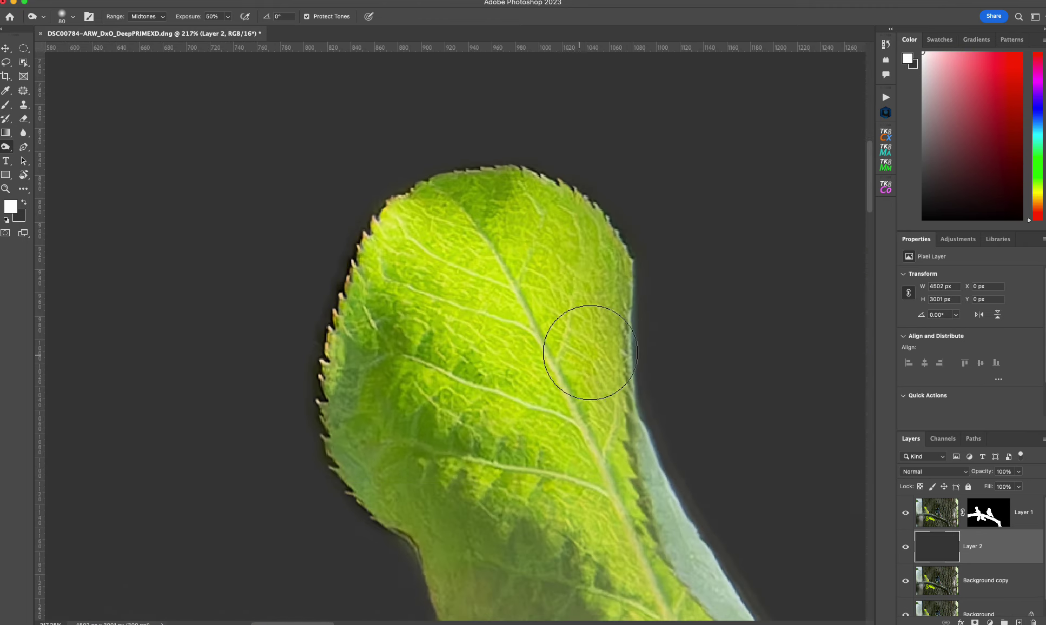
key("super+minus")
key("super+minus")
key("super+minus")
key("super+minus")
key("super+minus")
left_click_drag(649, 373, 381, 244)
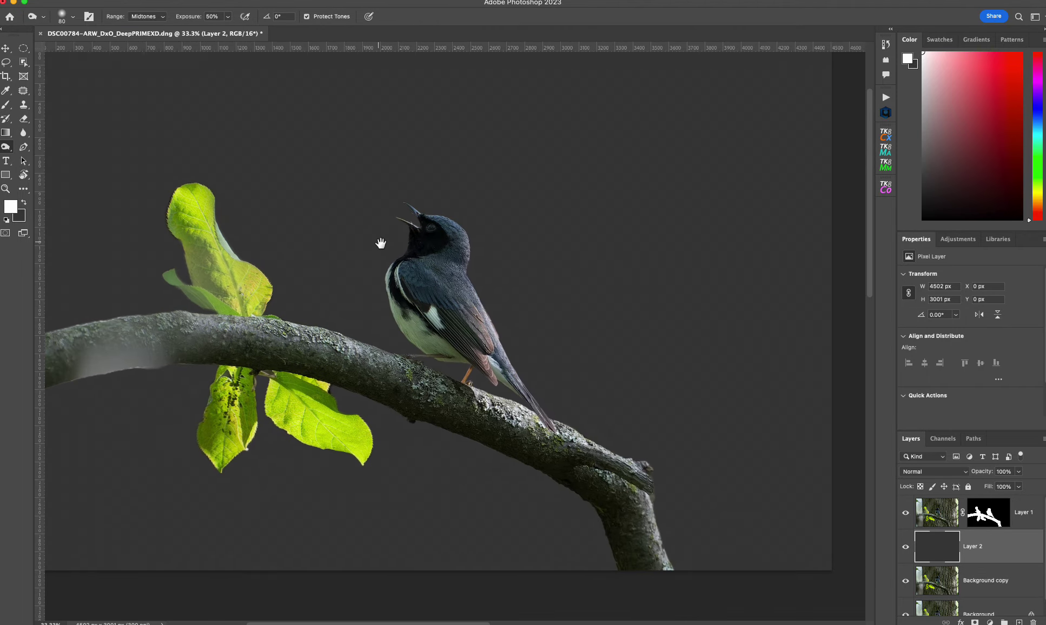
left_click_drag(415, 289, 500, 297)
left_click_drag(502, 222, 450, 499)
left_click_drag(443, 349, 343, 362)
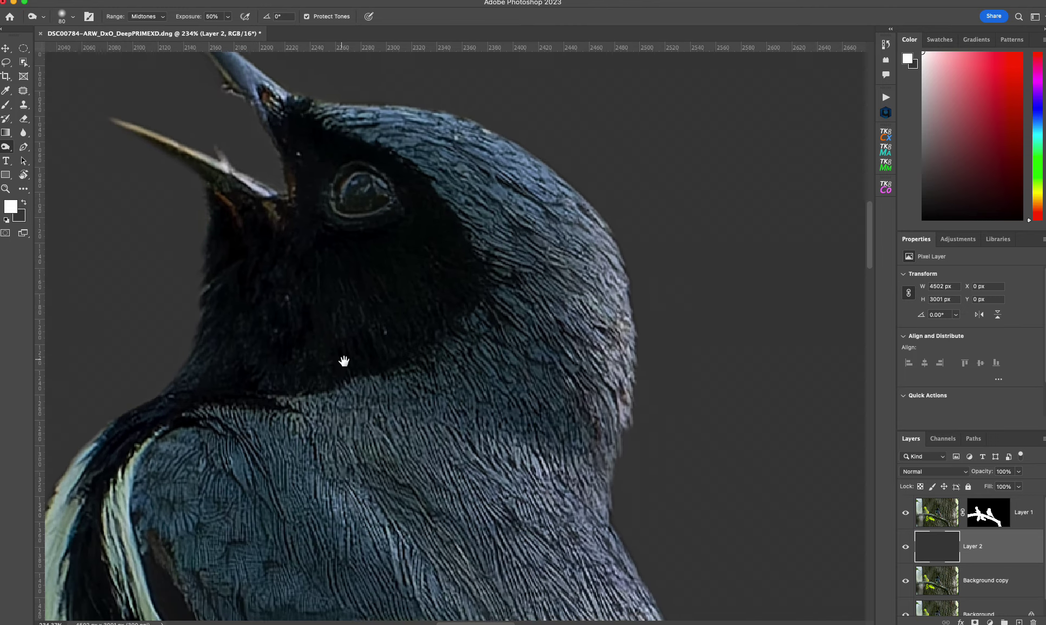
left_click_drag(448, 519, 450, 119)
scroll(473, 424, "down", 5)
scroll(414, 376, "left", 15)
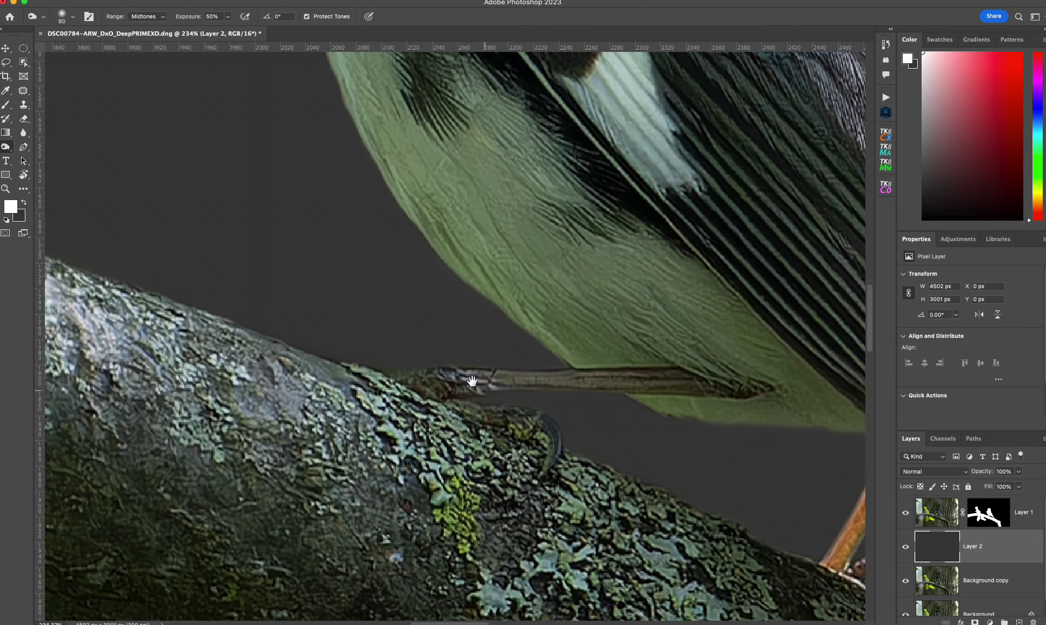
- Make Layer 1's mask active and inspect the edges of the upper leaves, branch and hanging leaves
left_click(995, 519)
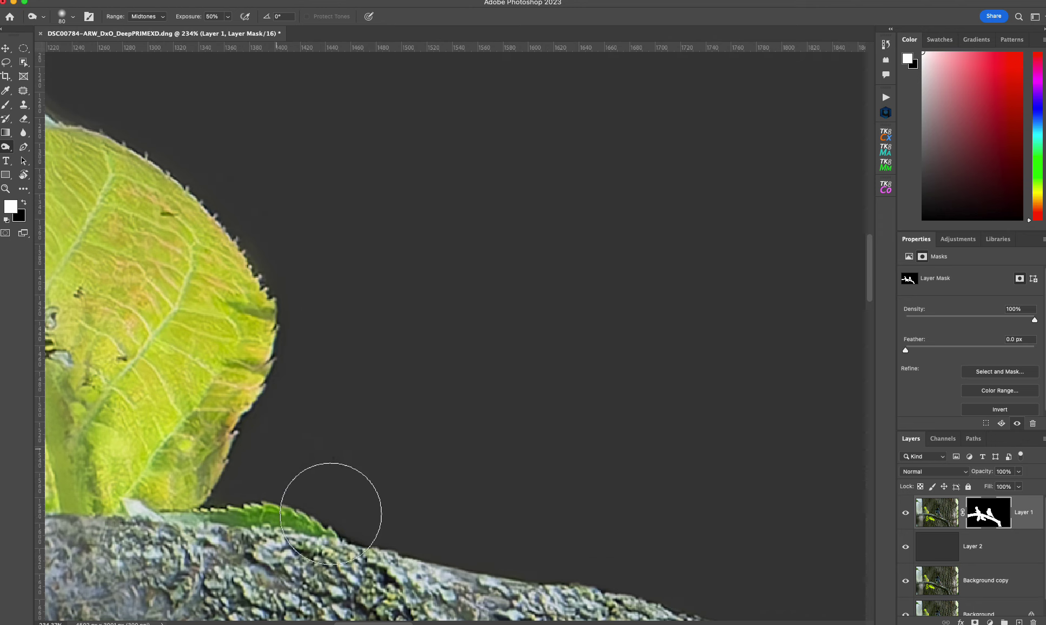
scroll(495, 560, "left", 4)
scroll(495, 560, "up", 2)
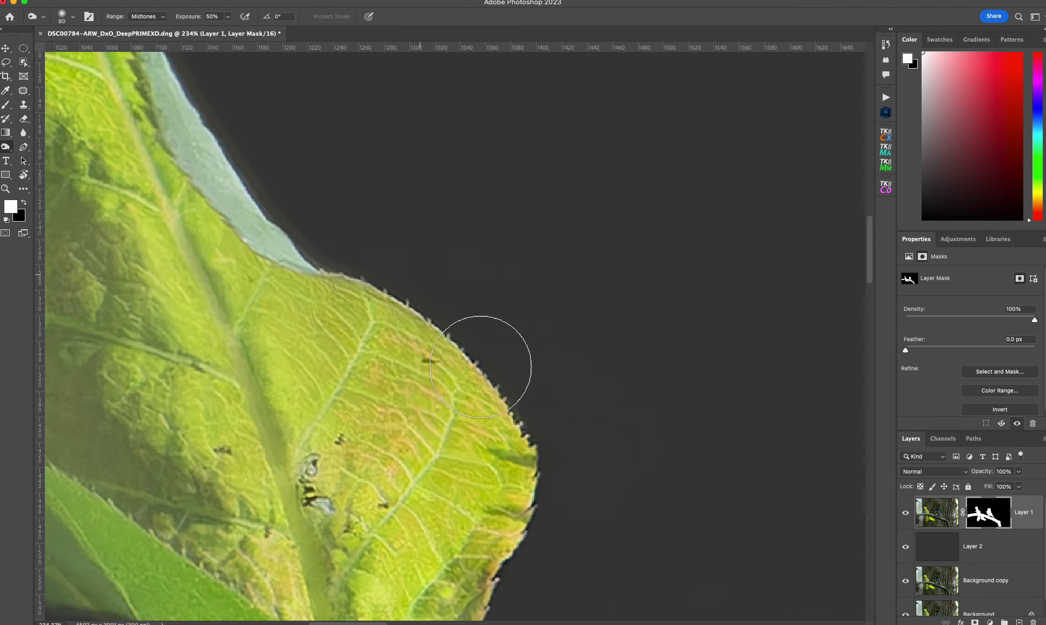
left_click_drag(285, 227, 551, 506)
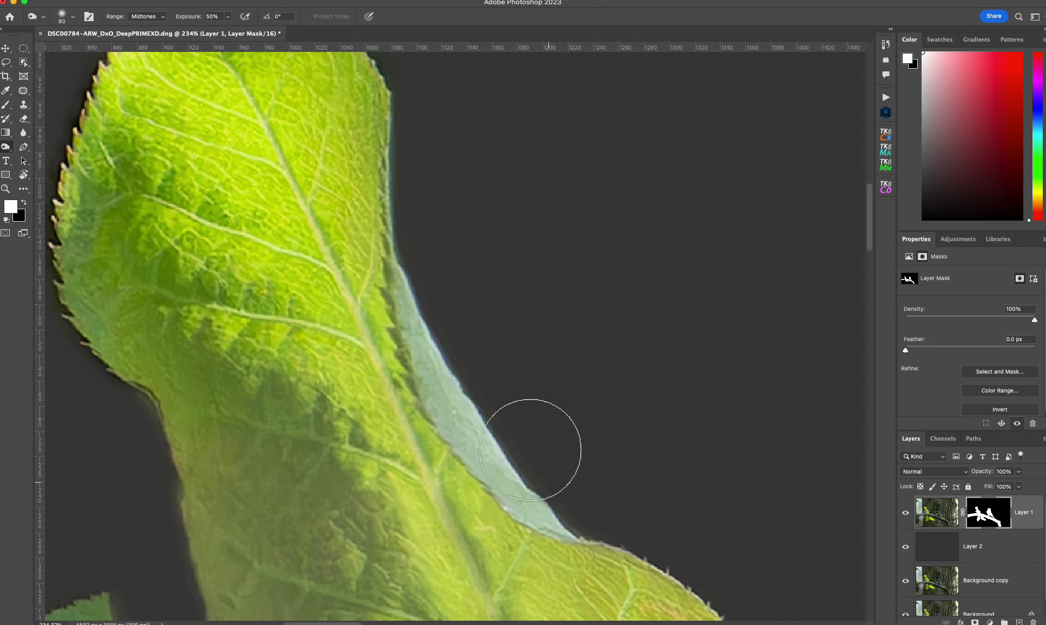
left_click_drag(376, 205, 442, 354)
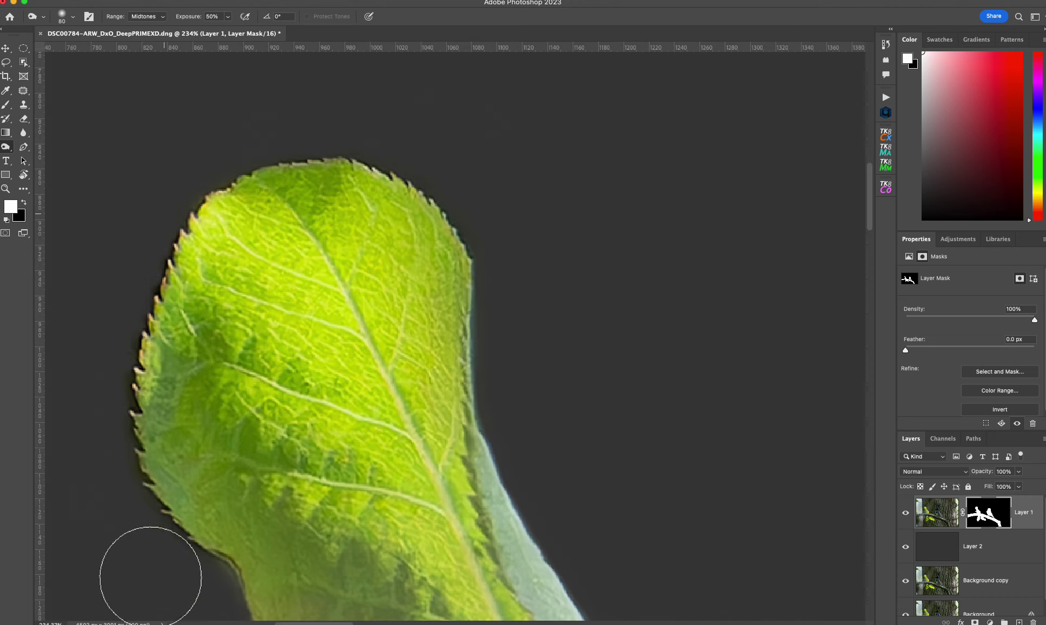
left_click_drag(189, 460, 191, 299)
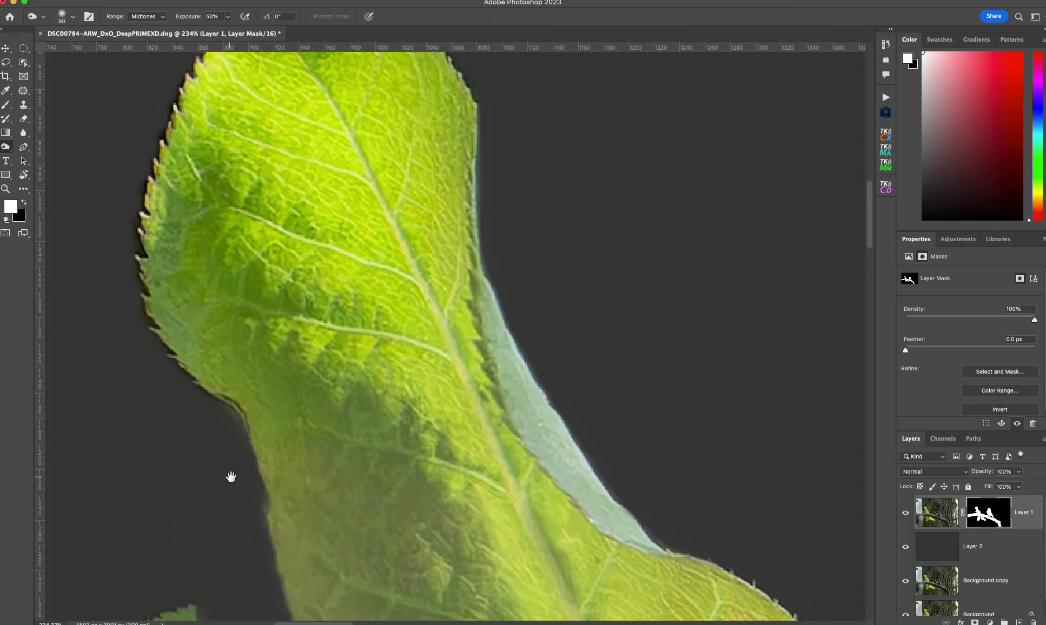
left_click_drag(231, 476, 214, 280)
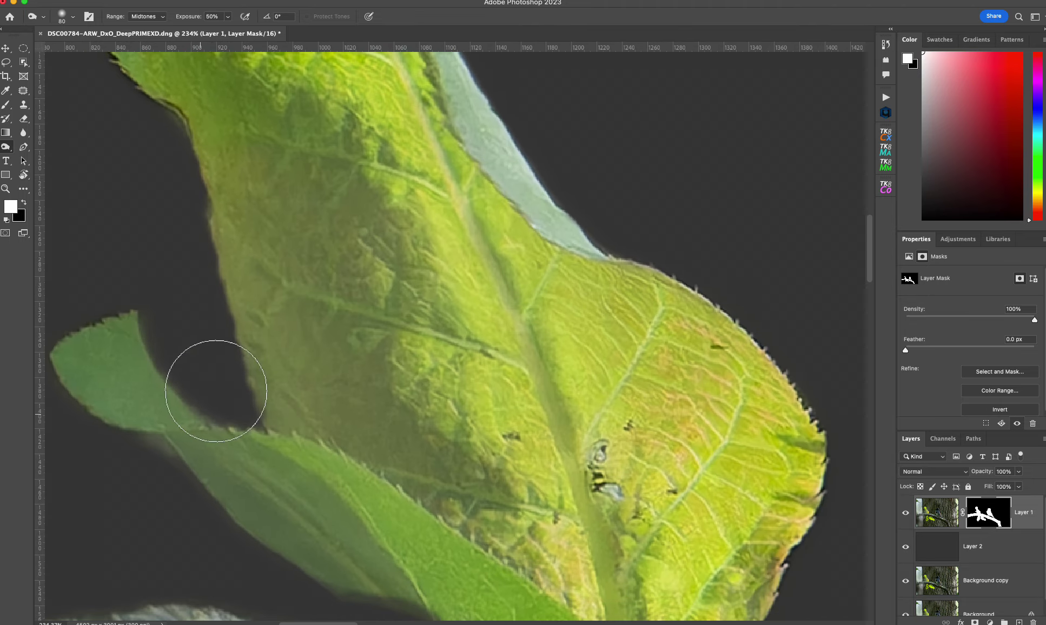
left_click_drag(341, 542, 337, 293)
mouse_move(321, 393)
left_mouse_down()
mouse_move(598, 399)
mouse_move(573, 392)
left_mouse_up()
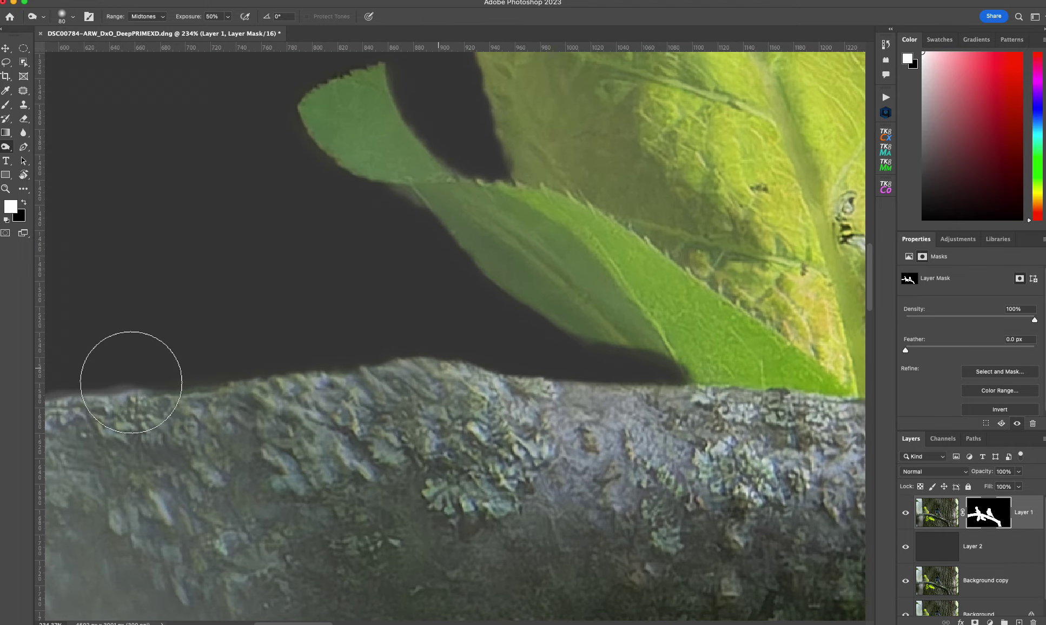
scroll(594, 389, "down", 8)
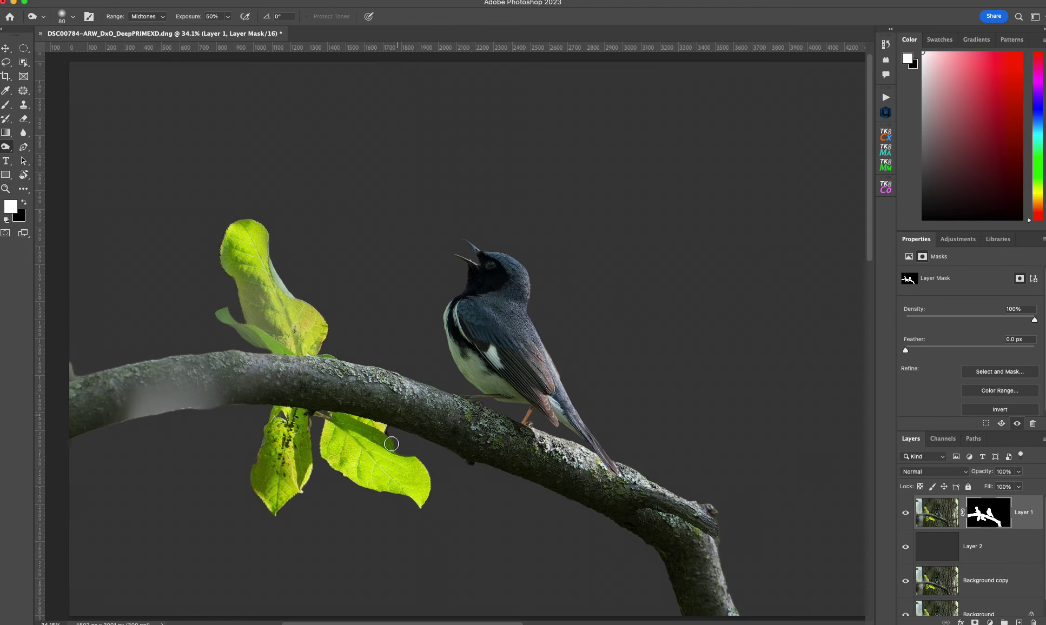
scroll(392, 444, "up", 6)
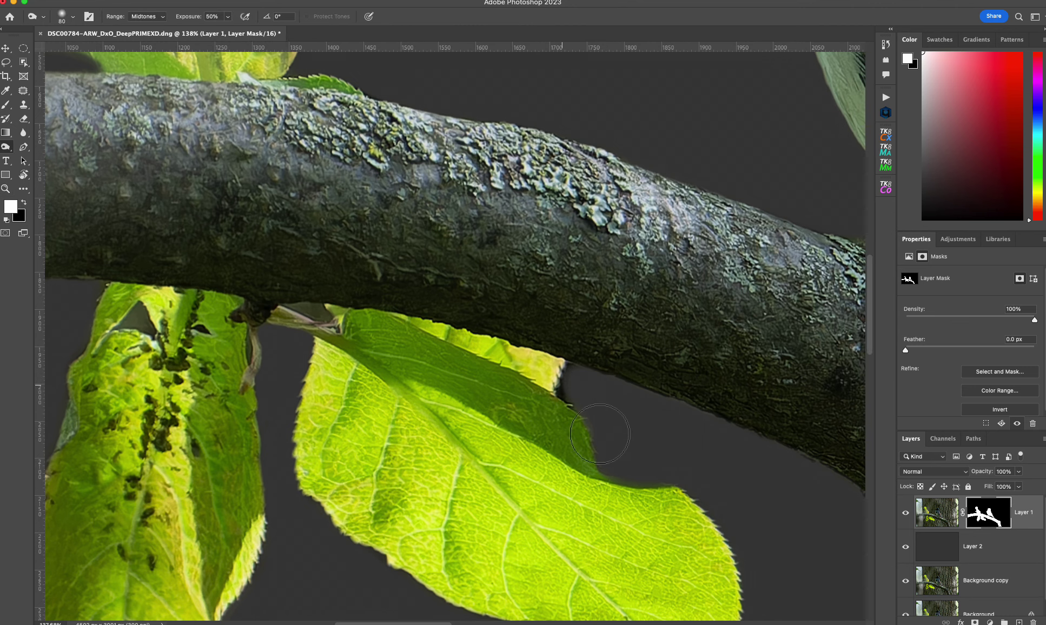
left_click_drag(262, 462, 420, 383)
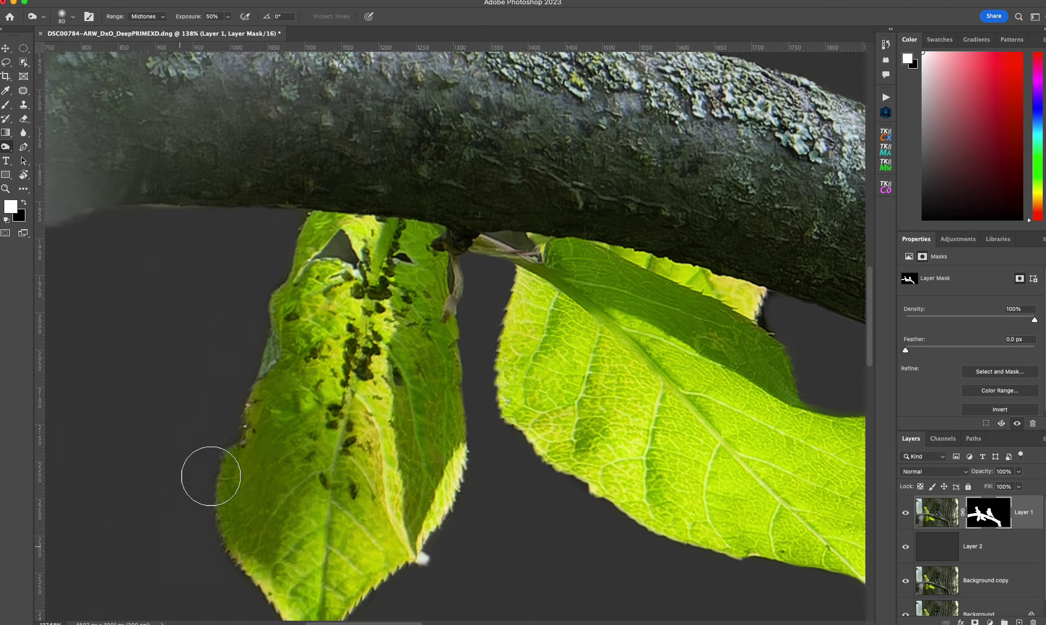
- Select the dark remnant beside the yellow leaf end under the branch with Object Selection, clear it from the mask and deselect
mouse_move(676, 356)
left_mouse_down()
mouse_move(431, 462)
mouse_move(539, 446)
mouse_move(519, 445)
left_mouse_up()
key("z")
key("o")
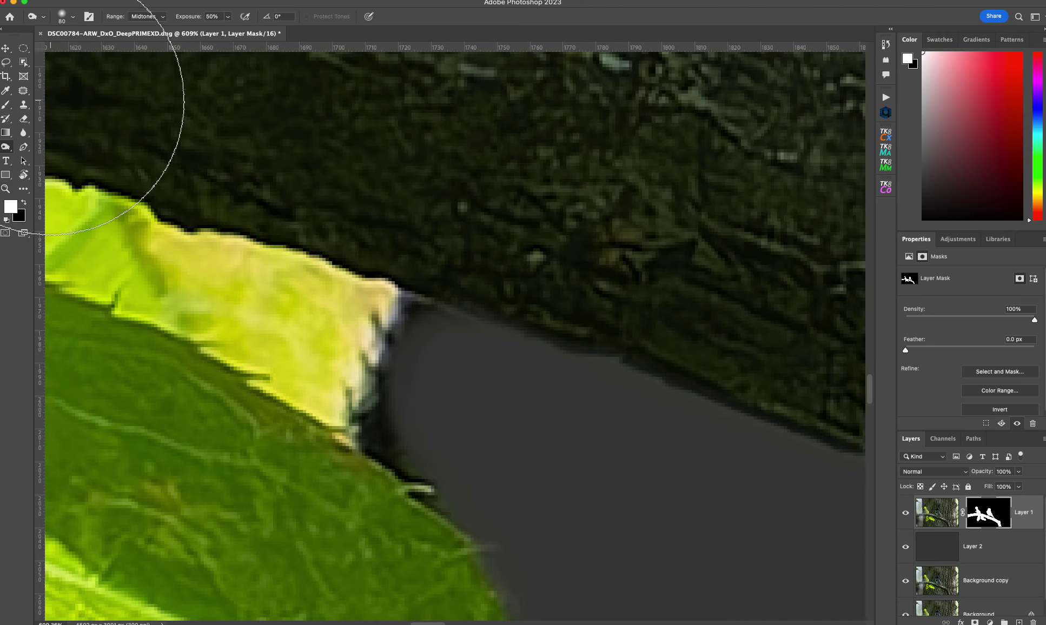
key("w")
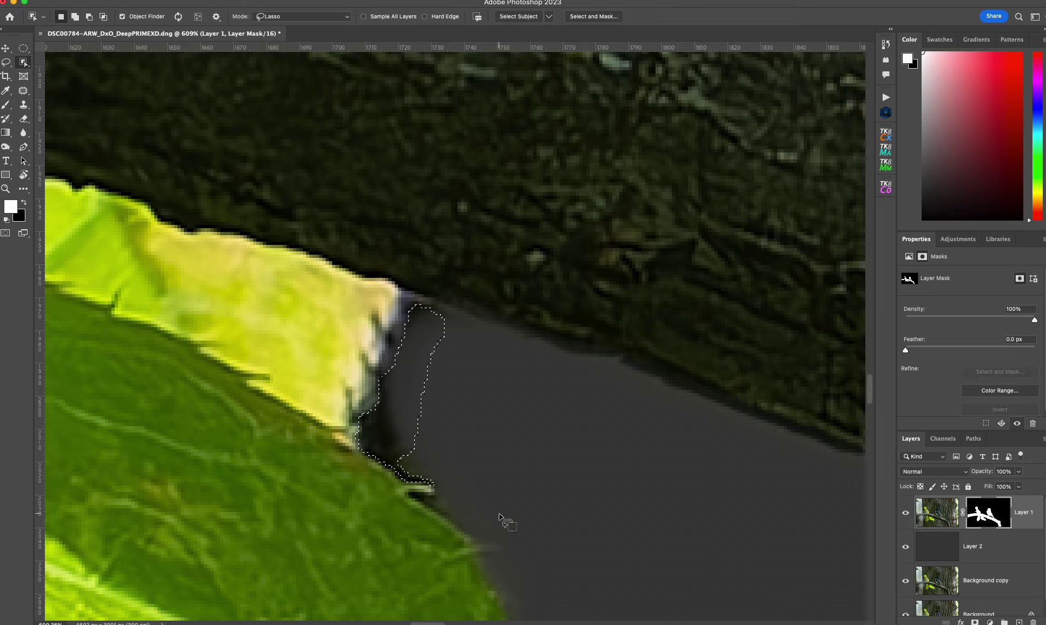
key("Delete")
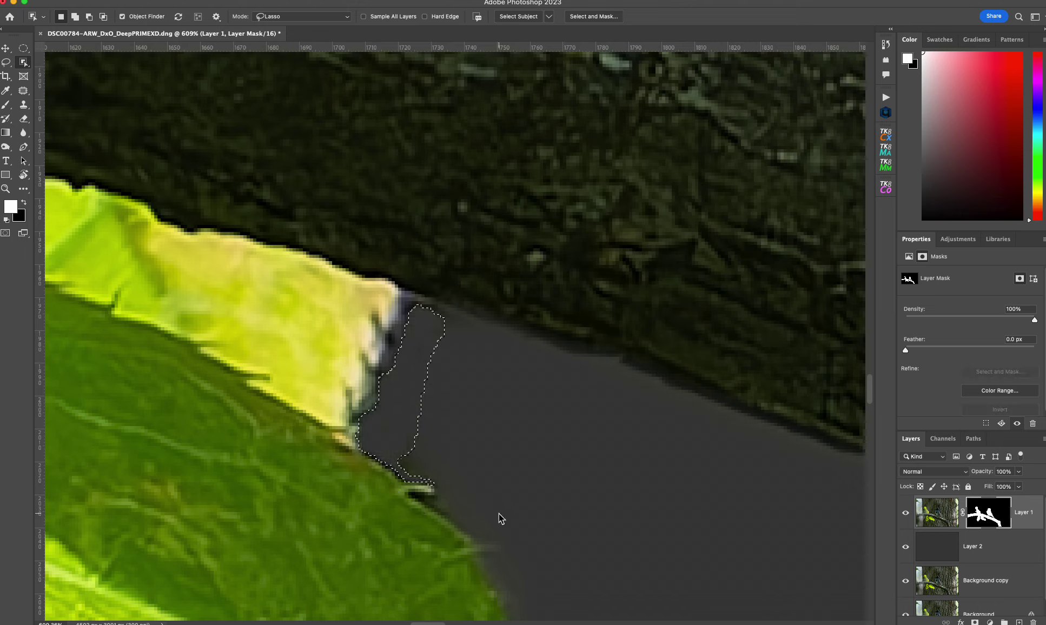
key("super+d")
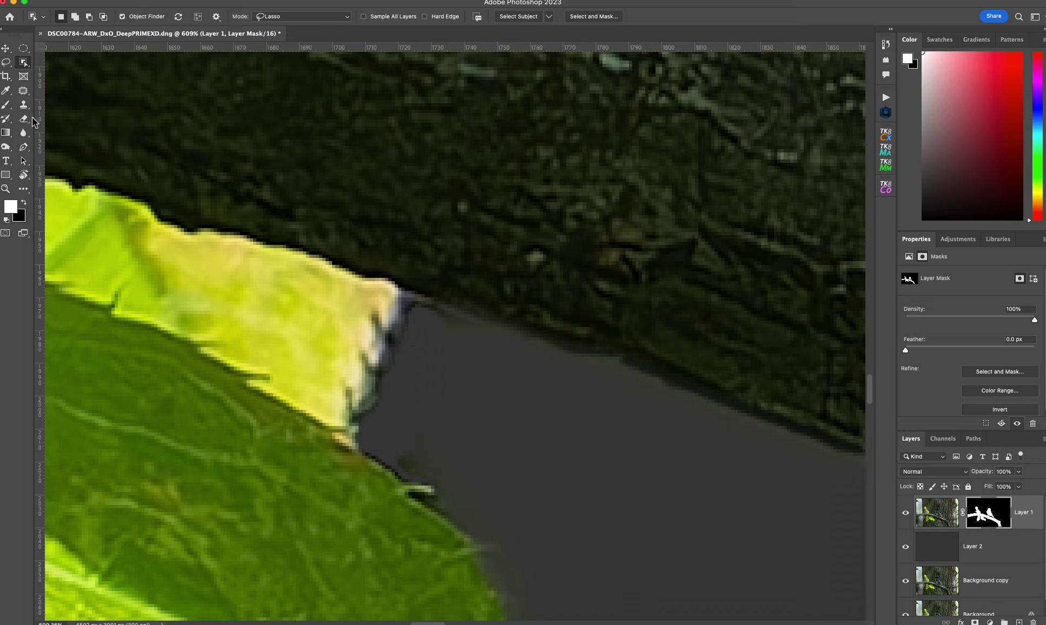
- Display Layer 1's mask and burn the gray fringe along the lower leaf's edge with the Burn tool at brush size 35
left_click(5, 147)
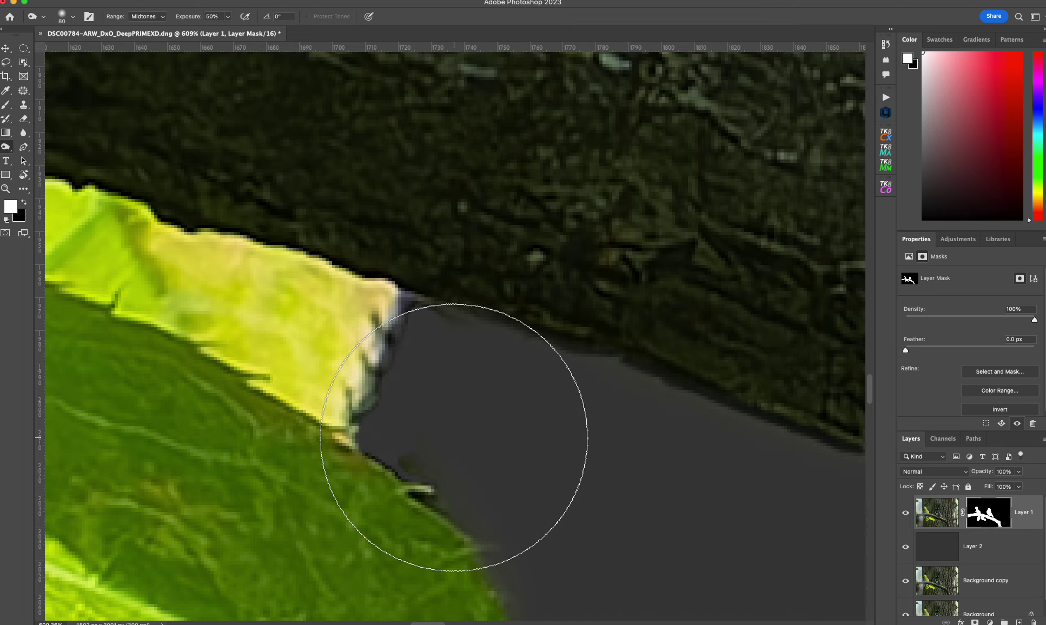
key("bracketleft")
key("bracketleft")
key("bracketleft")
key("bracketleft")
key("bracketleft")
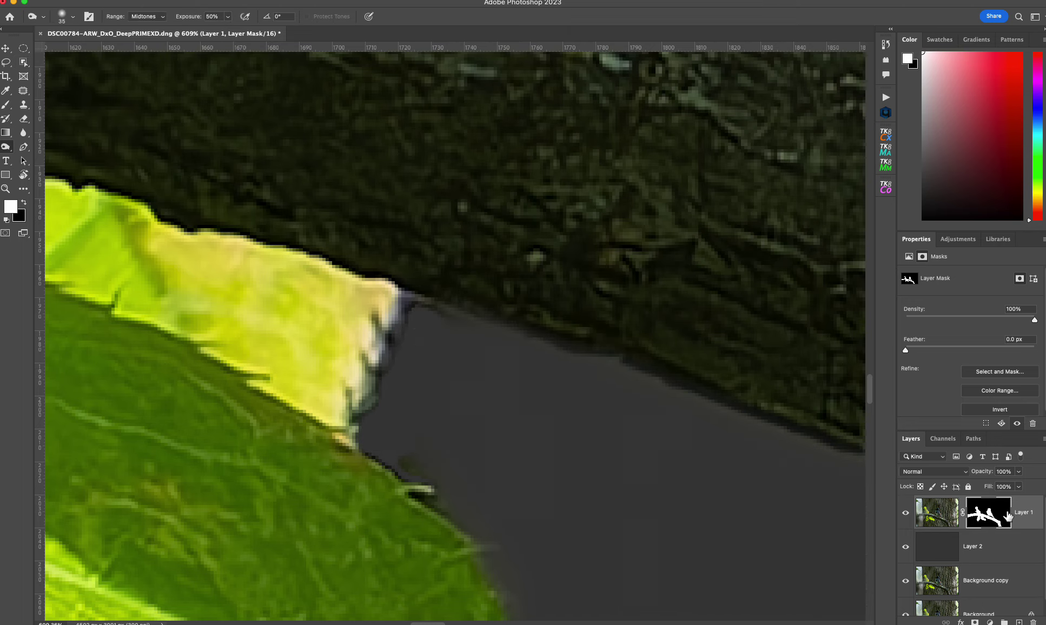
left_click(1007, 516, "alt")
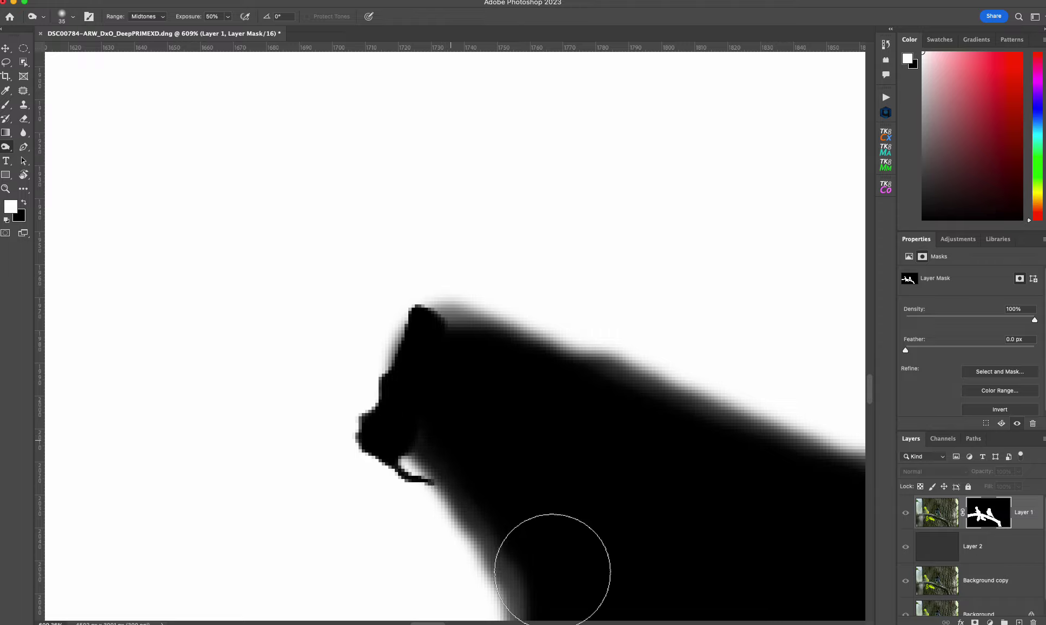
left_click_drag(686, 463, 494, 303)
mouse_move(295, 338)
left_mouse_down()
mouse_move(367, 495)
mouse_move(395, 595)
left_mouse_up()
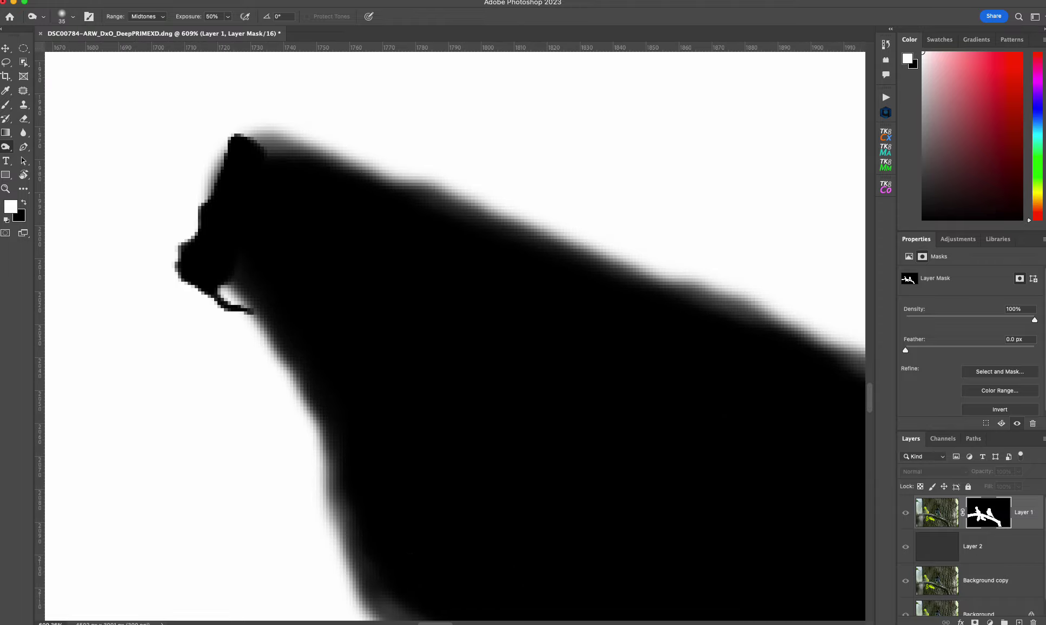
- Lasso the small white remnant at the notch in the leaf's mask edge, fill it with black and deselect
left_click(7, 64)
left_click_drag(287, 277, 228, 253)
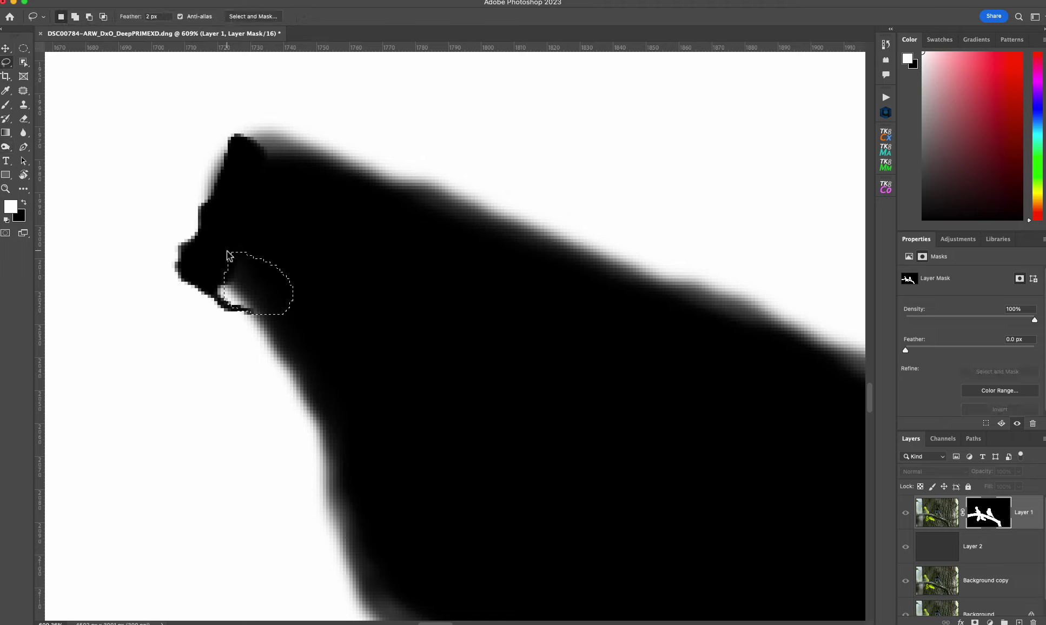
key("super+BackSpace")
key("super+d")
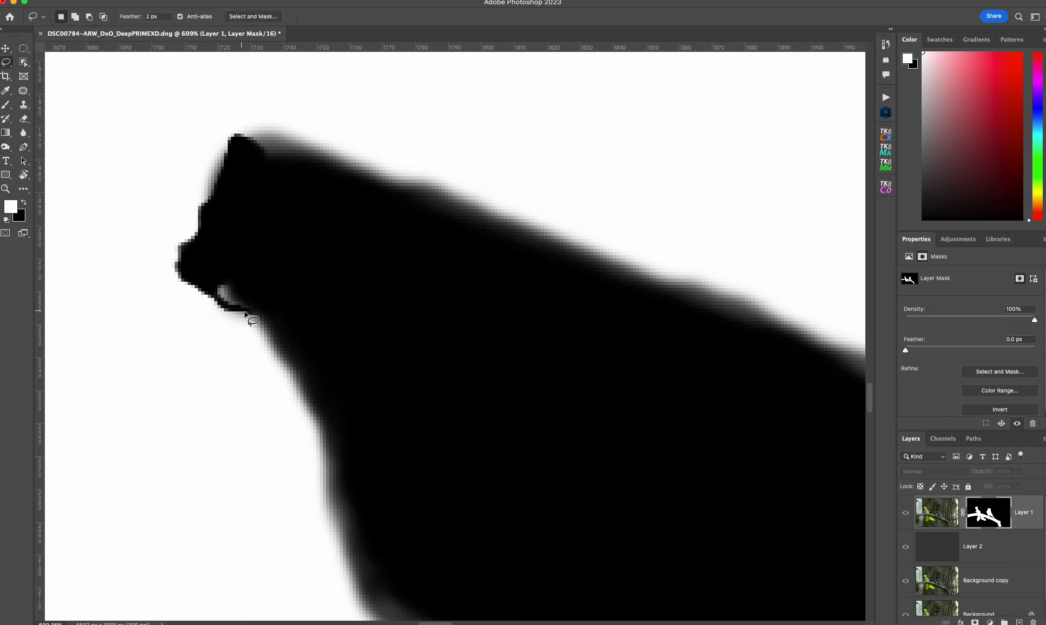
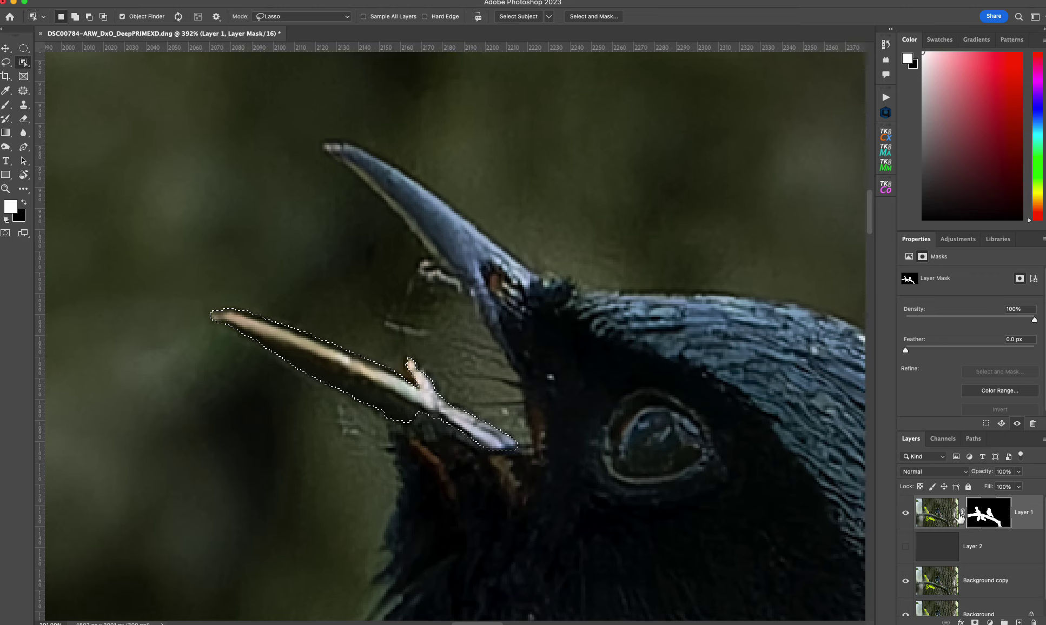
- Show the gray Layer 2, clear the selection around the lower beak and check the bird's mask edges against the gray
left_click(906, 546)
key("ctrl+d")
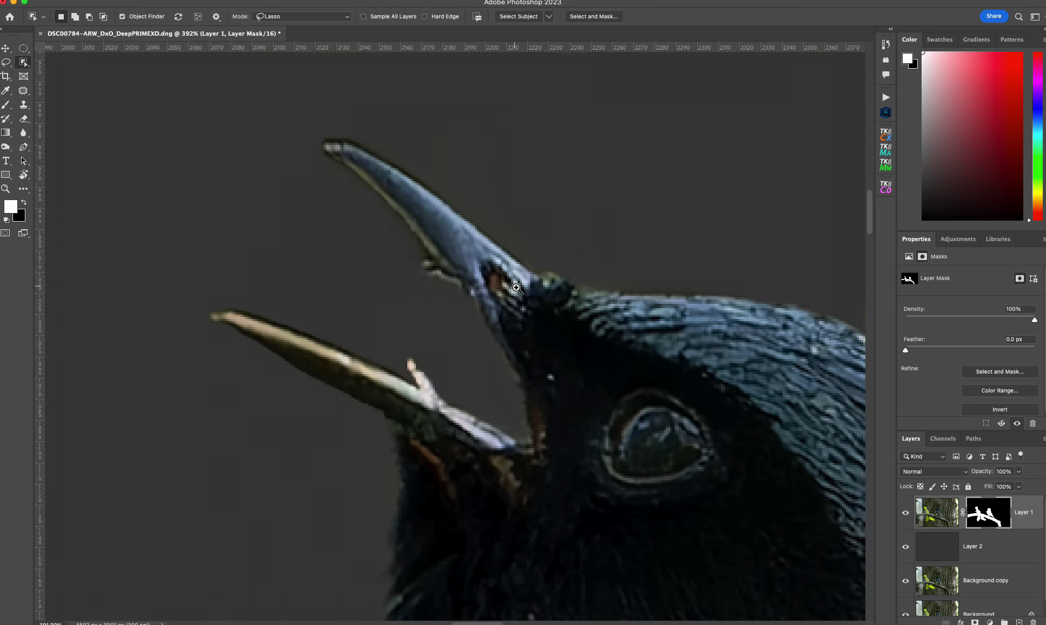
key("z")
left_click_drag(516, 287, 470, 273)
key("w")
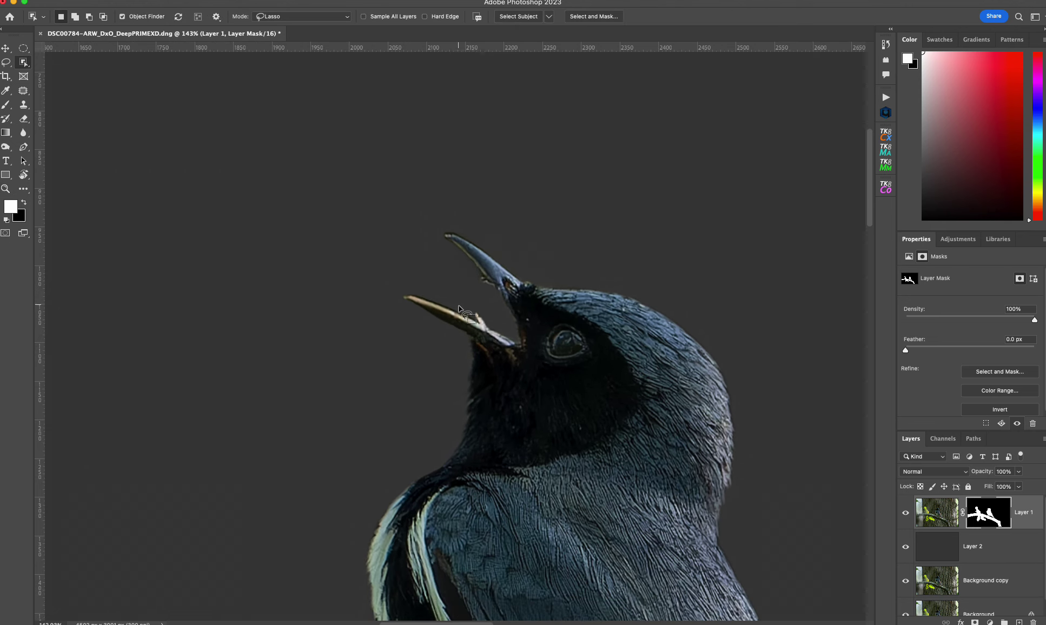
left_click_drag(619, 350, 460, 178)
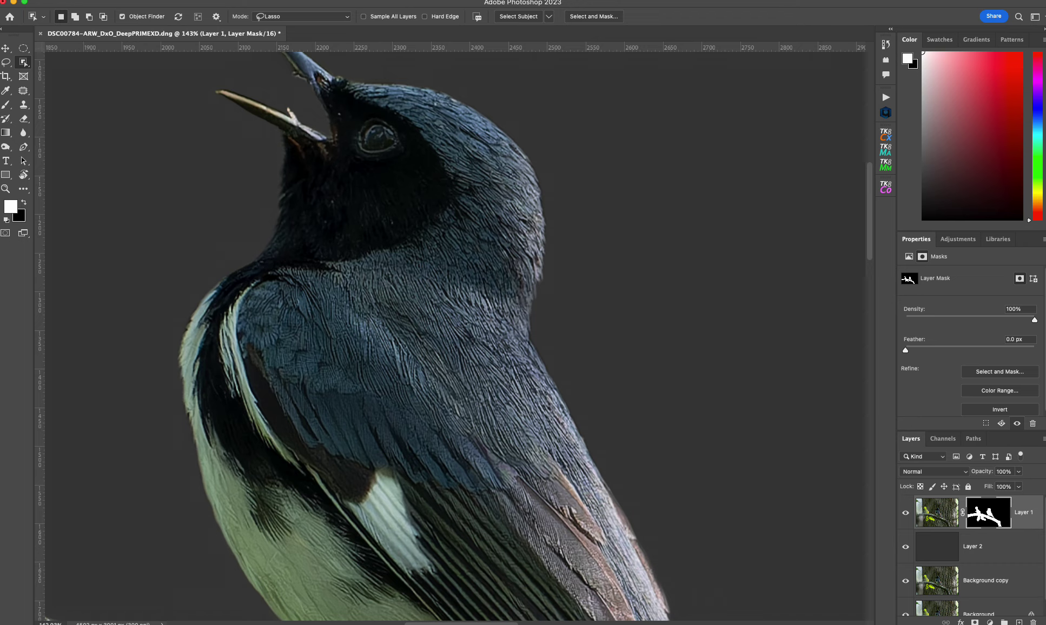
key("z")
left_click_drag(682, 192, 631, 192)
key("w")
left_click_drag(683, 227, 766, 304)
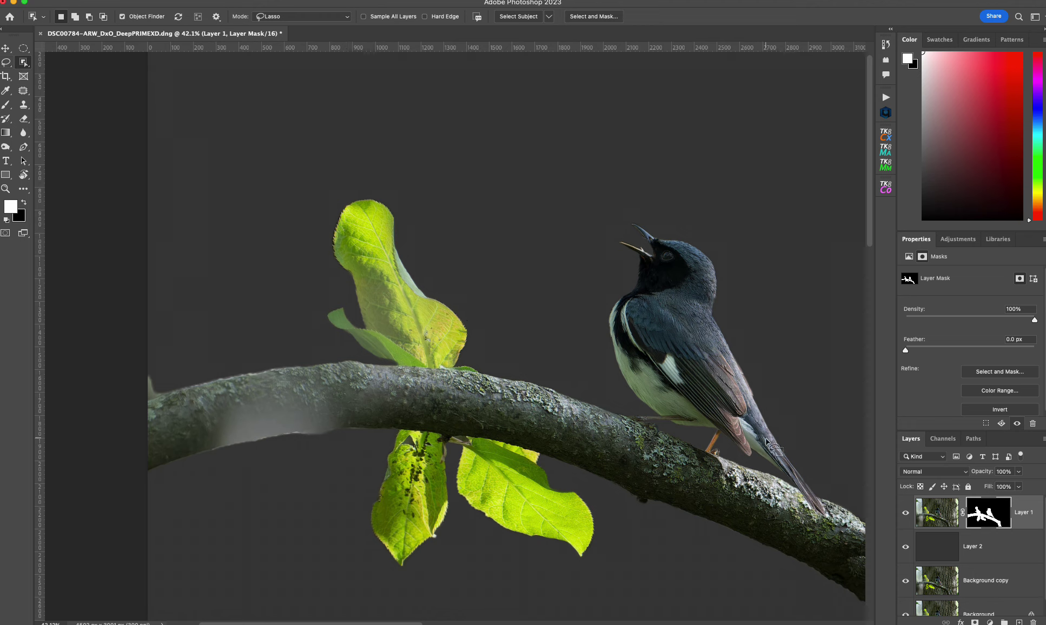
- On Layer 1's image, select the hazy branch section with Object Selection and subtract the leaf tip above it
left_click(932, 513)
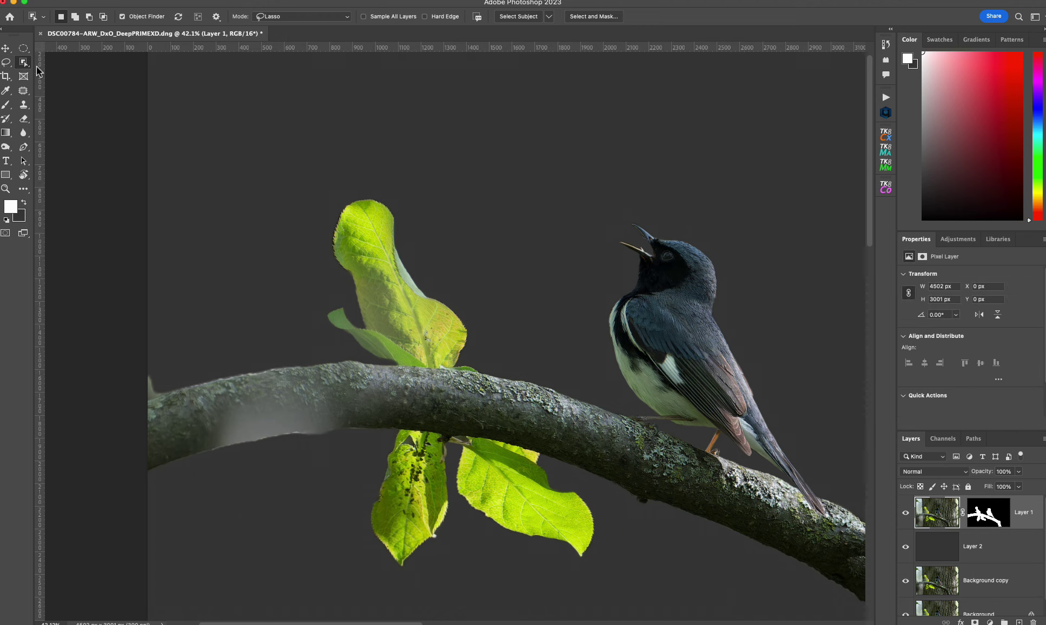
mouse_move(158, 396)
left_mouse_down()
mouse_move(306, 364)
mouse_move(454, 367)
mouse_move(499, 429)
mouse_move(384, 429)
mouse_move(129, 466)
mouse_move(111, 450)
left_mouse_up()
left_click_drag(685, 447, 589, 403)
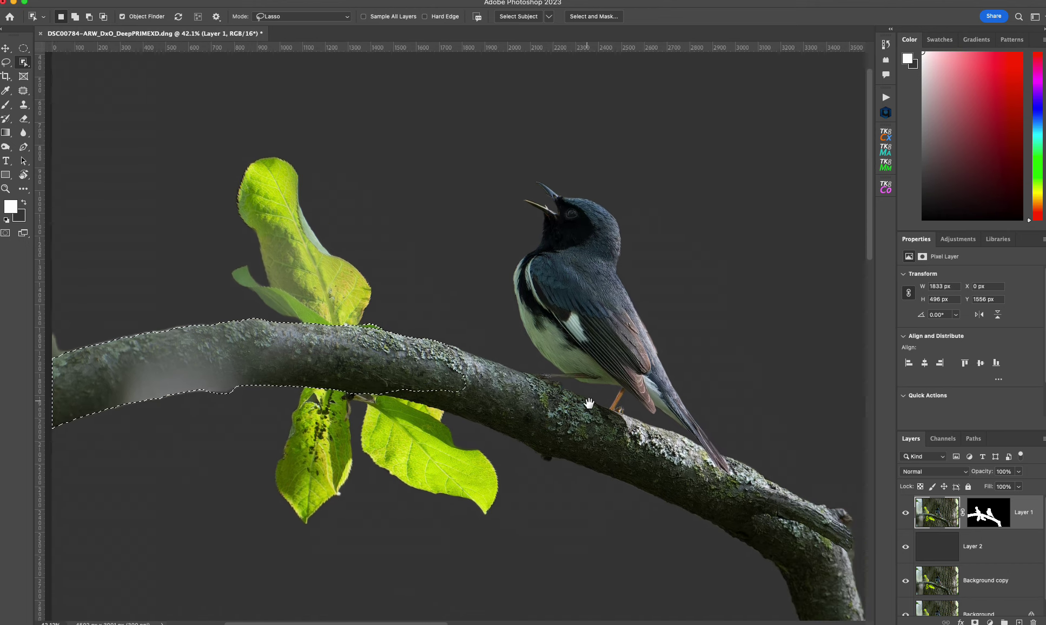
key("alt")
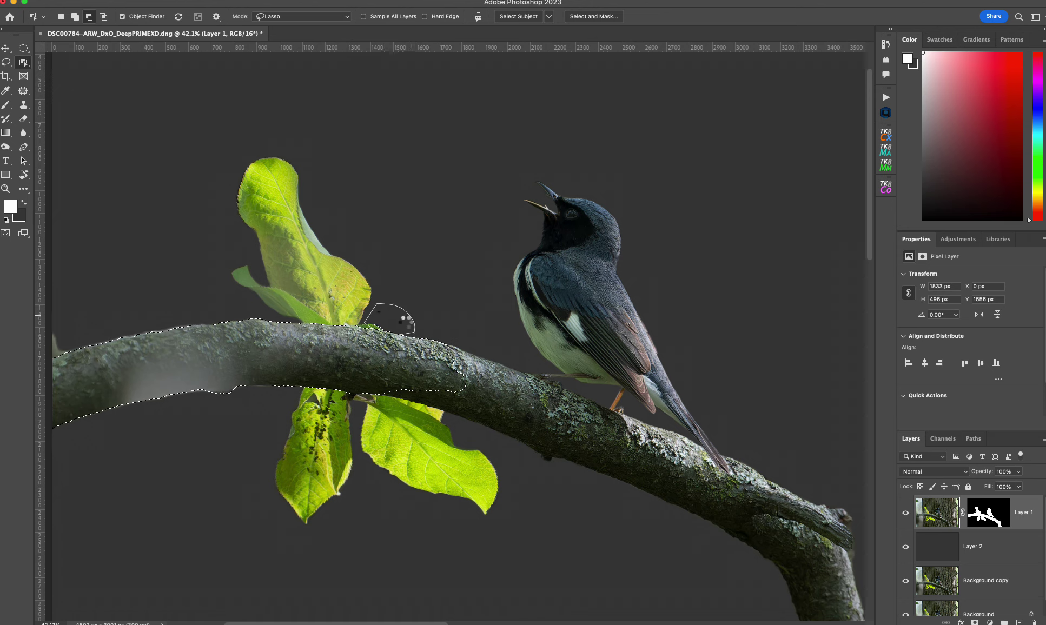
- Open Content-Aware Fill for the selected branch section and paint the lichen-covered branch under the bird as the sampling area, checking the preview
right_click(366, 356)
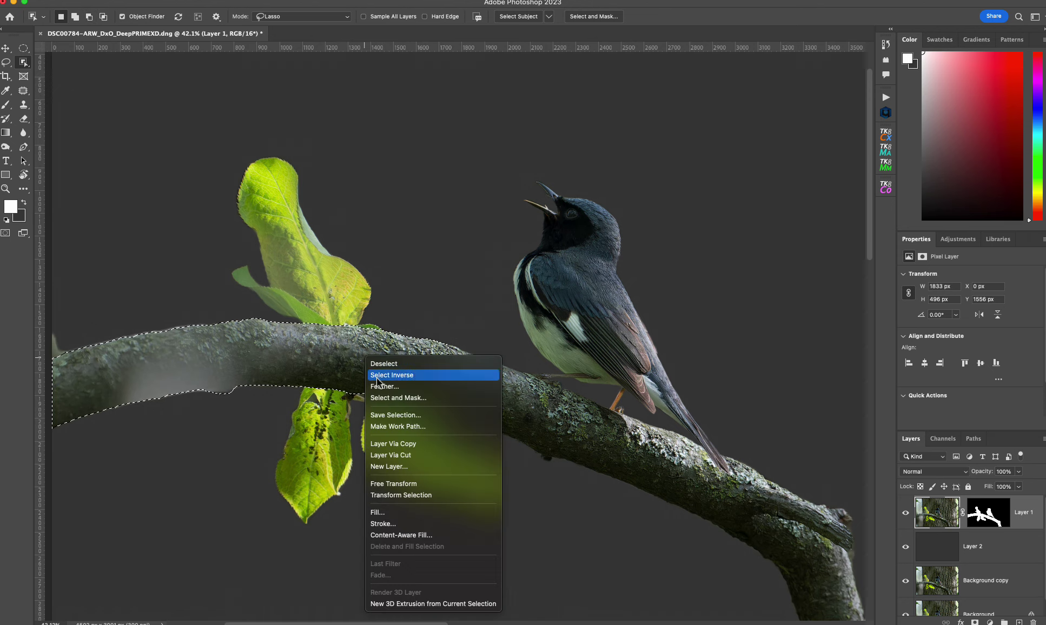
left_click(438, 535)
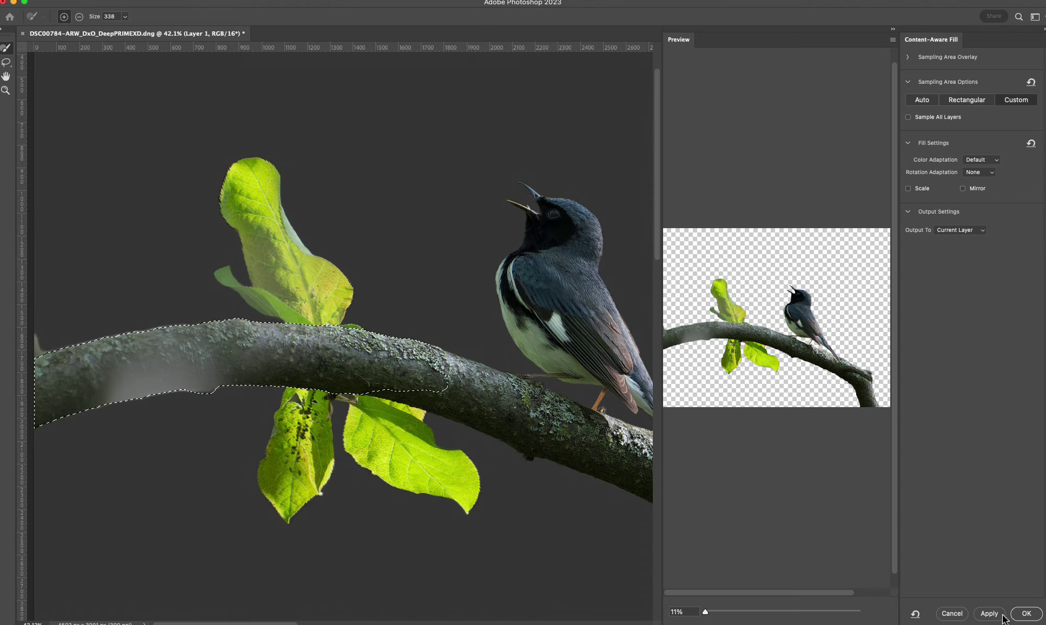
left_click(957, 613)
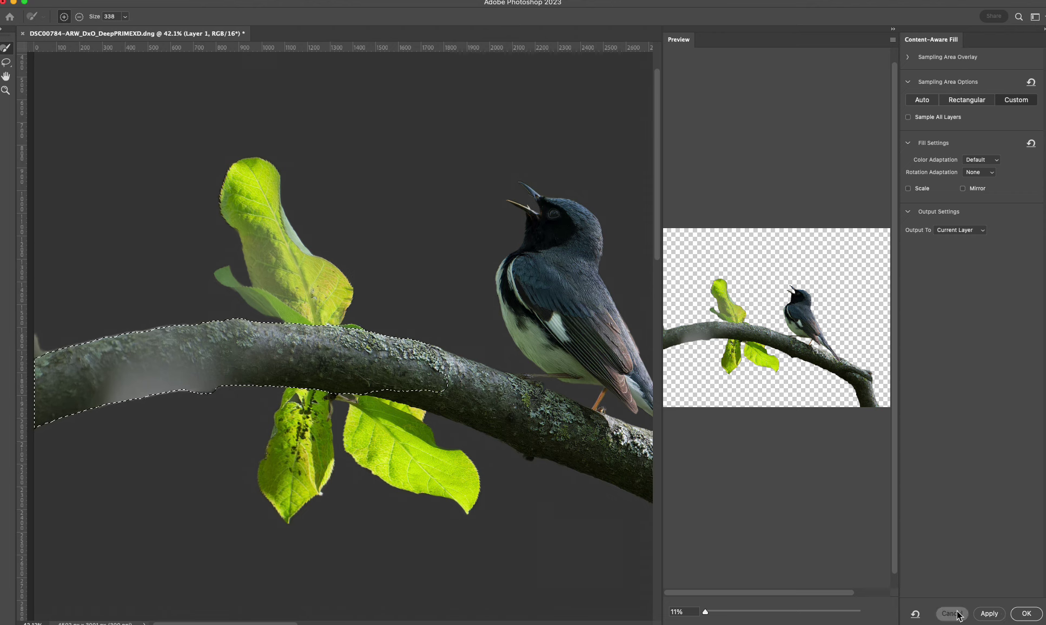
key("z")
mouse_move(784, 342)
left_mouse_down()
mouse_move(860, 341)
mouse_move(816, 351)
mouse_move(793, 336)
left_mouse_up()
key("z")
scroll(797, 333, "down", 8)
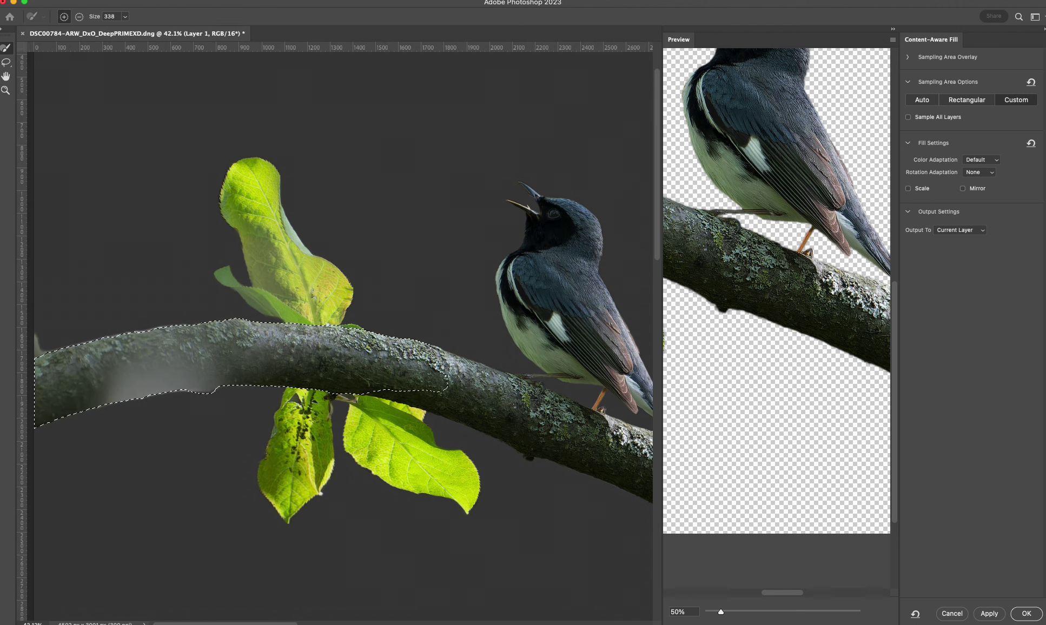
mouse_move(509, 403)
left_mouse_down()
mouse_move(618, 435)
mouse_move(621, 450)
left_mouse_up()
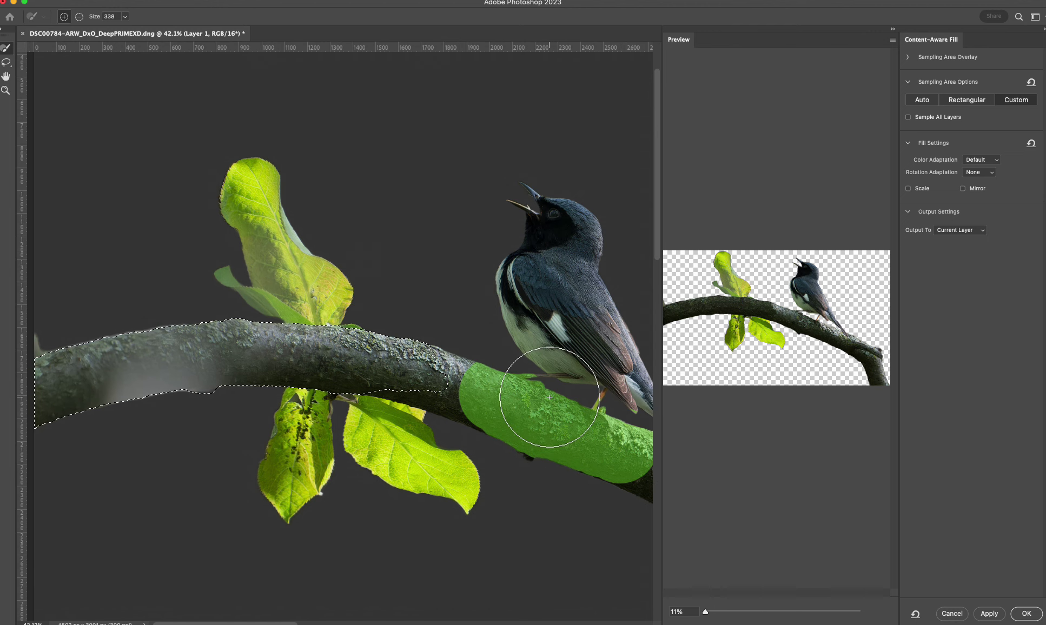
key("z")
left_click_drag(797, 328, 821, 330)
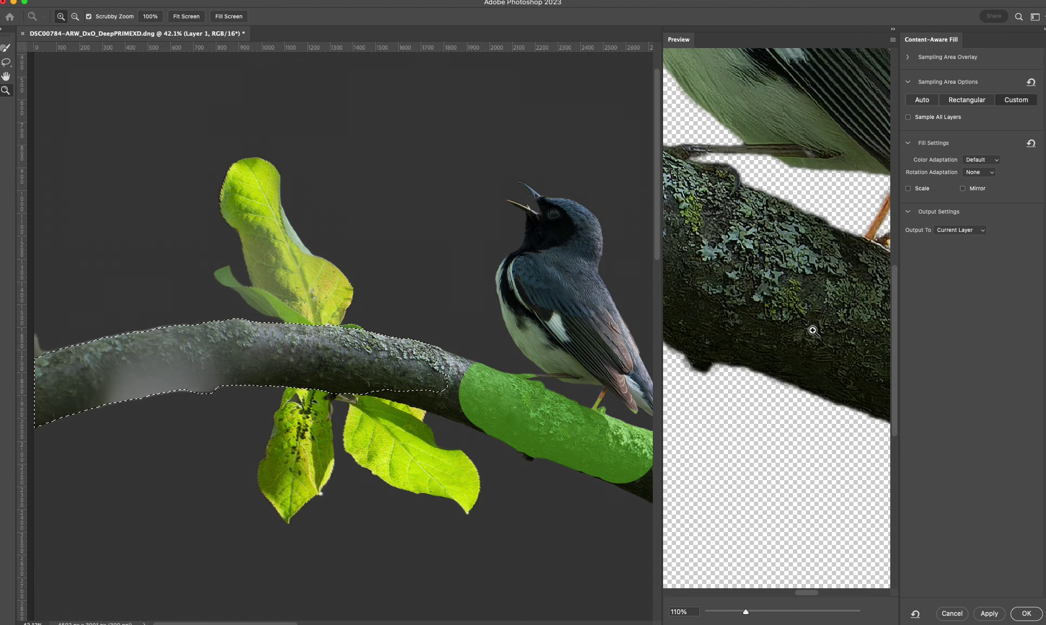
key("b")
left_click_drag(745, 612, 719, 613)
left_click_drag(731, 365, 837, 370)
- Extend the sampling area along the rest of the branch, keeping it off the bird and leaves, apply the fill and deselect
left_click_drag(465, 380, 359, 320)
key("super+minus")
key("super+minus")
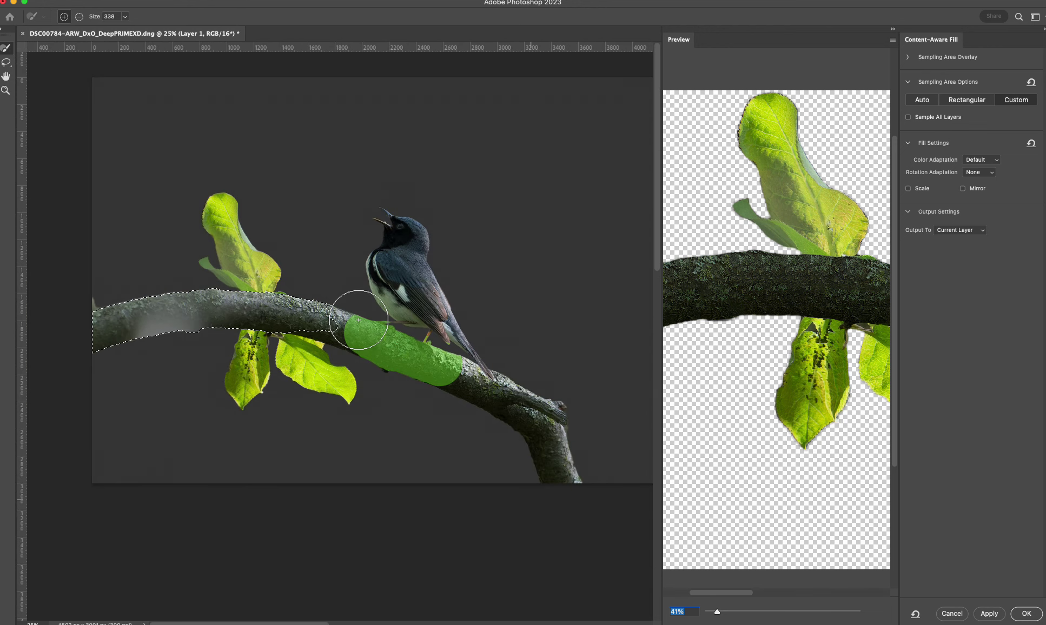
key("alt")
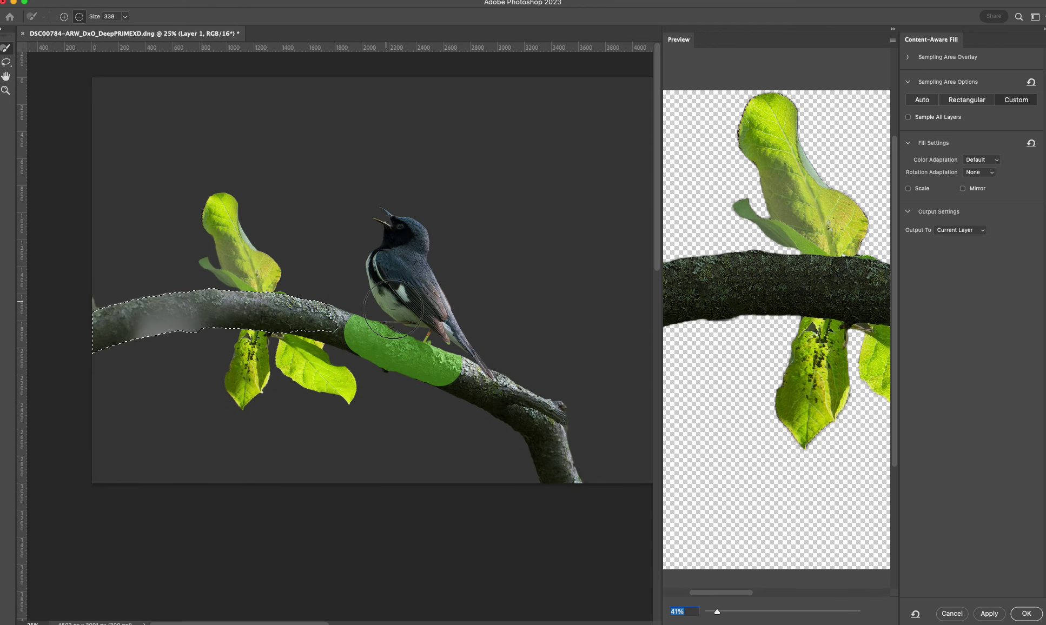
left_click_drag(393, 309, 442, 330)
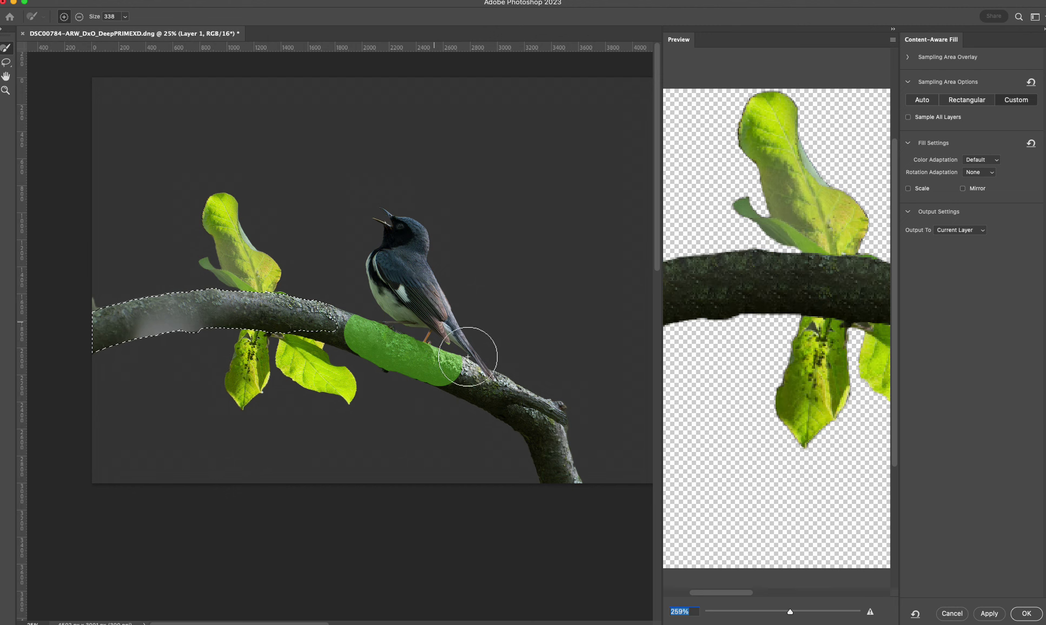
mouse_move(530, 419)
left_mouse_down()
mouse_move(566, 445)
mouse_move(578, 491)
mouse_move(516, 410)
mouse_move(503, 420)
mouse_move(449, 410)
left_mouse_up()
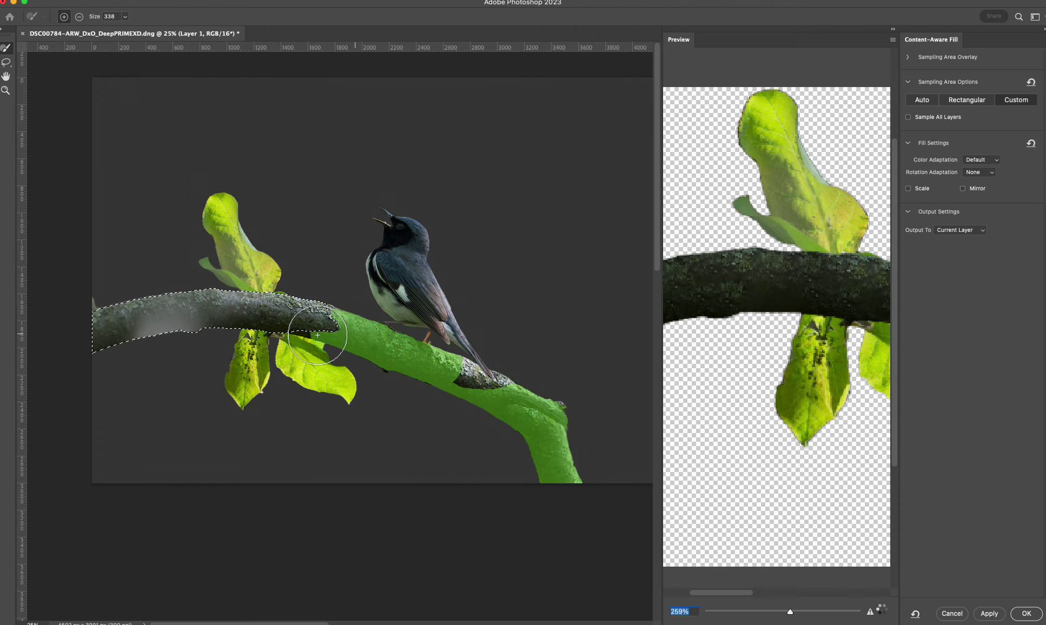
key("alt")
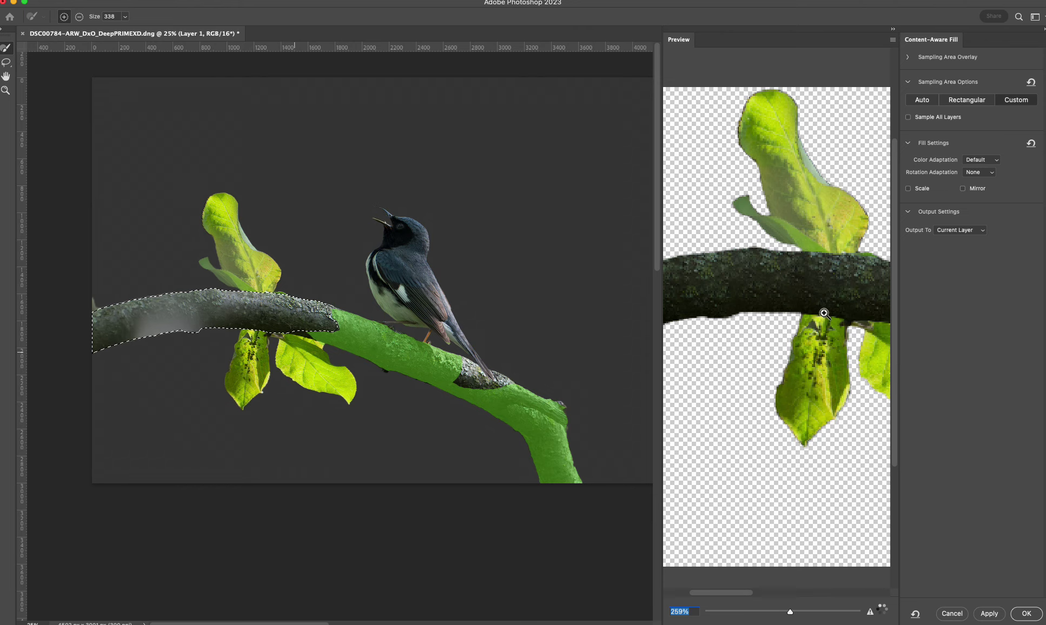
left_click(794, 311)
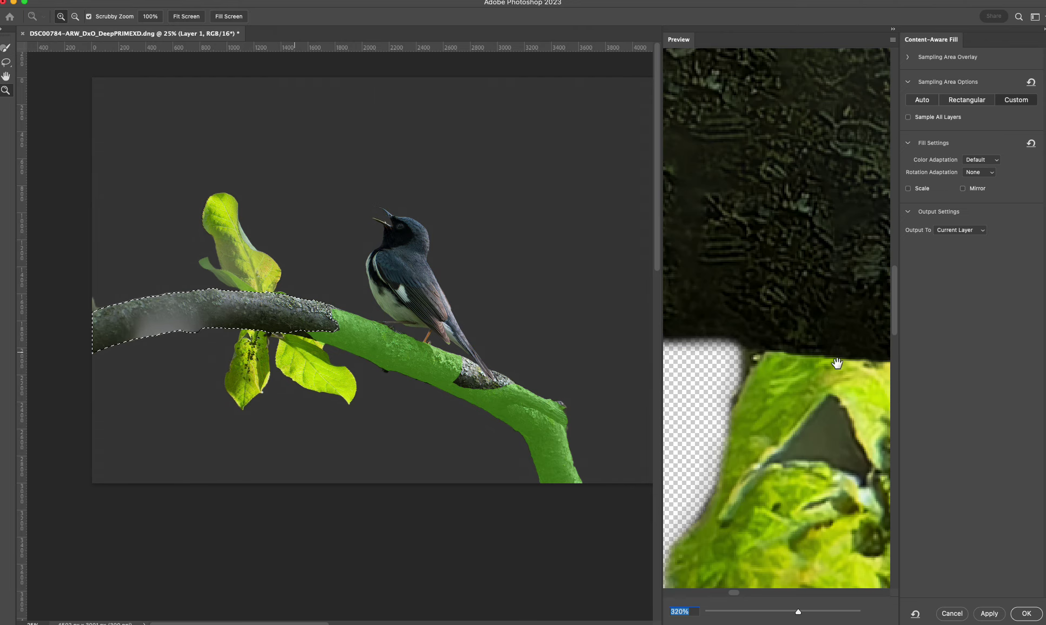
left_click(1027, 615)
key("super+d")
- Examine how the refilled branch section blends into the original bark near the bird
key("z")
left_click_drag(386, 373, 424, 376)
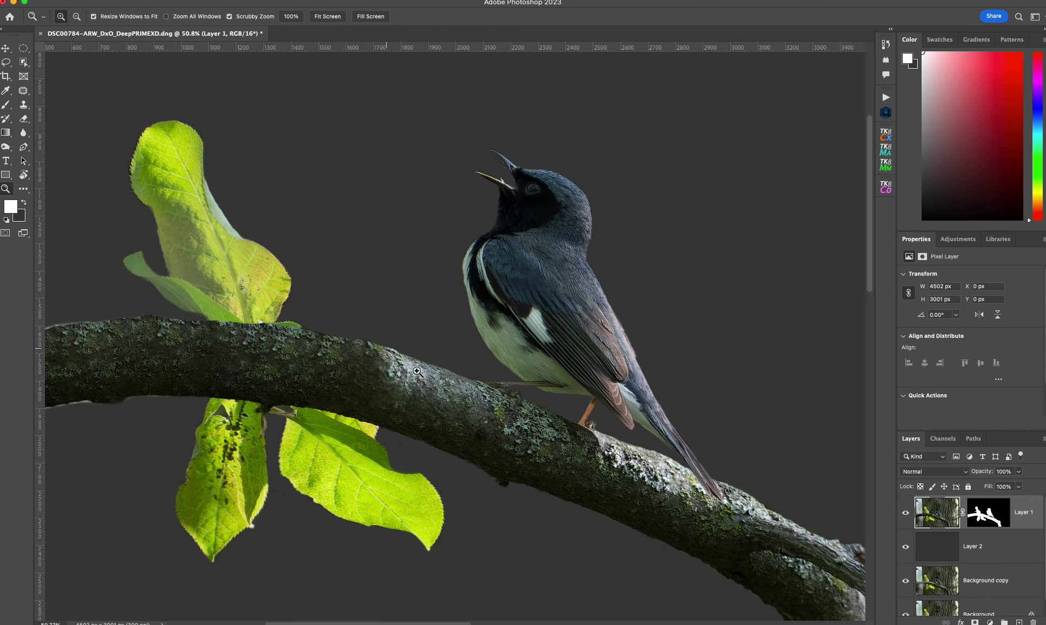
key("w")
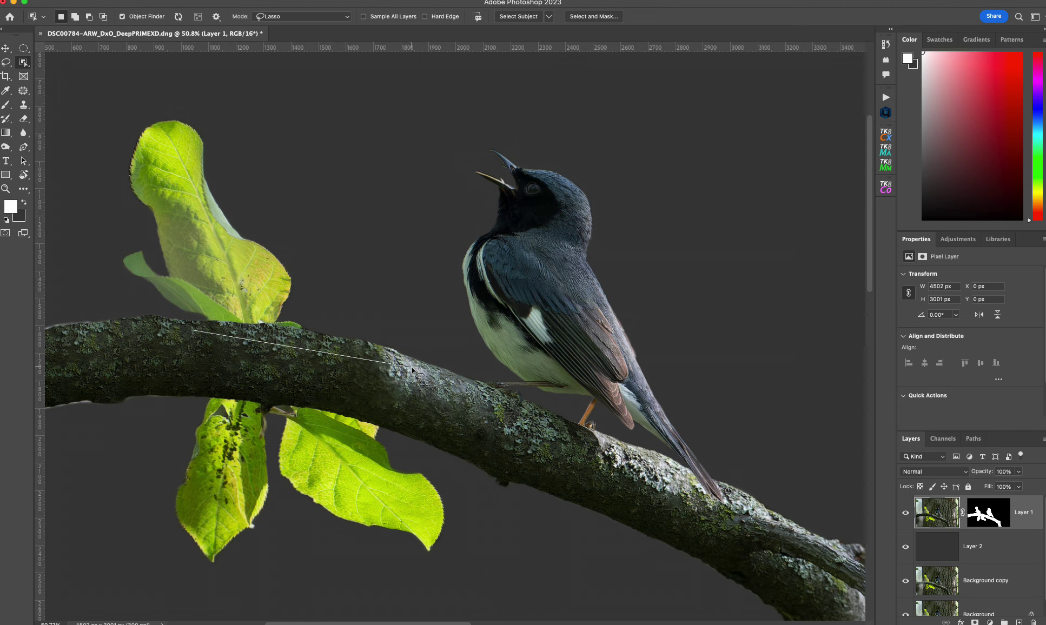
mouse_move(412, 370)
left_mouse_down()
mouse_move(389, 379)
mouse_move(414, 390)
left_mouse_up()
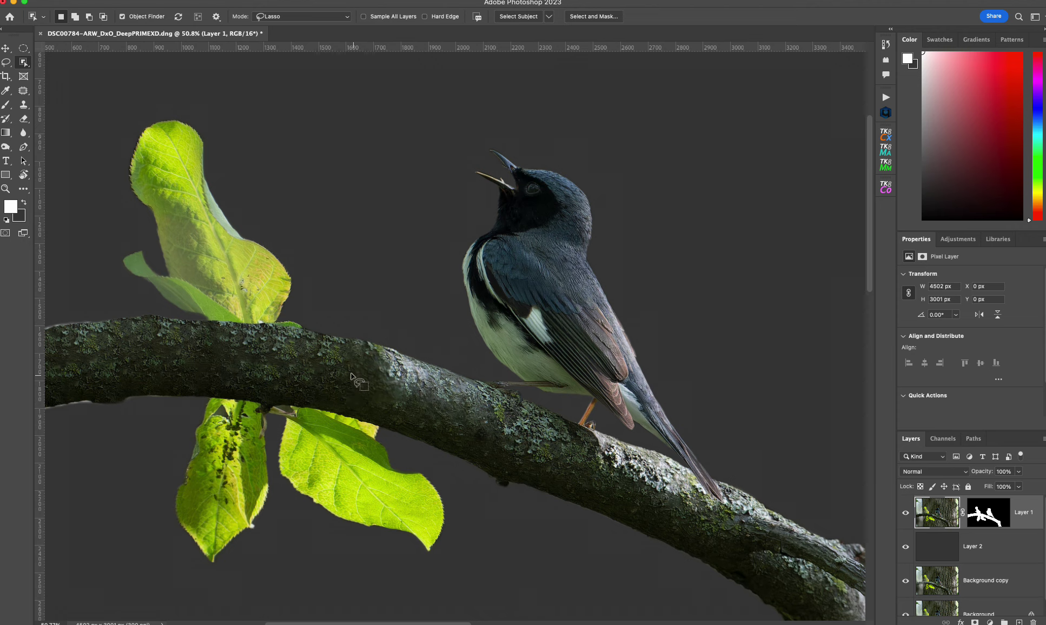
mouse_move(351, 374)
left_mouse_down()
mouse_move(397, 351)
mouse_move(459, 433)
mouse_move(379, 414)
mouse_move(470, 427)
left_mouse_up()
key("j")
key("super+d")
scroll(456, 424, "left", 10)
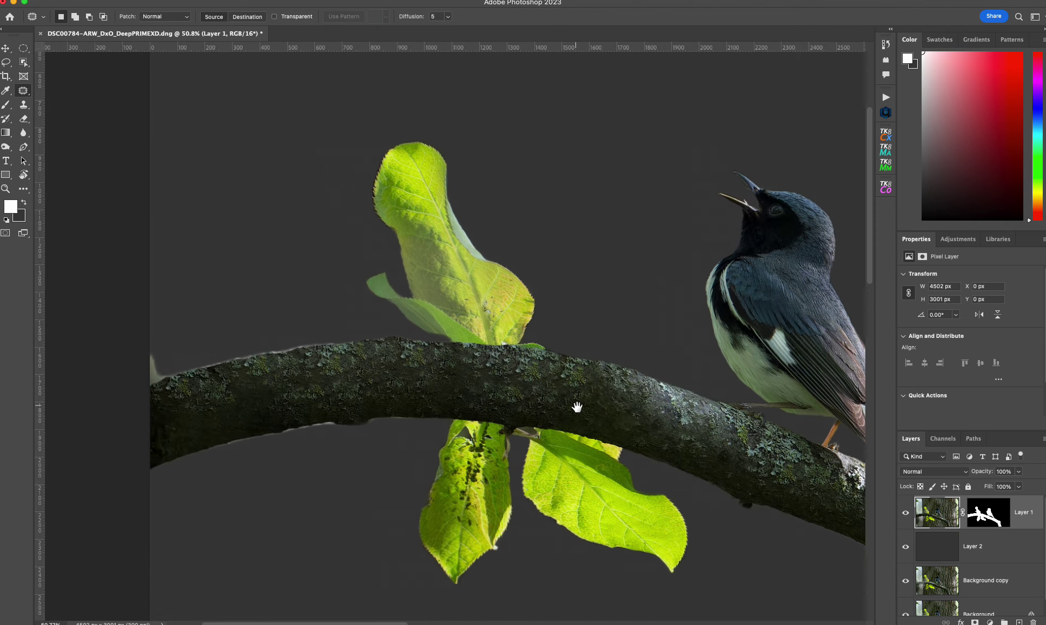
- On Layer 1's mask, select the pale fringe and spike along the upper edge of the branch's left section, clear them and deselect
left_click(989, 512, "alt")
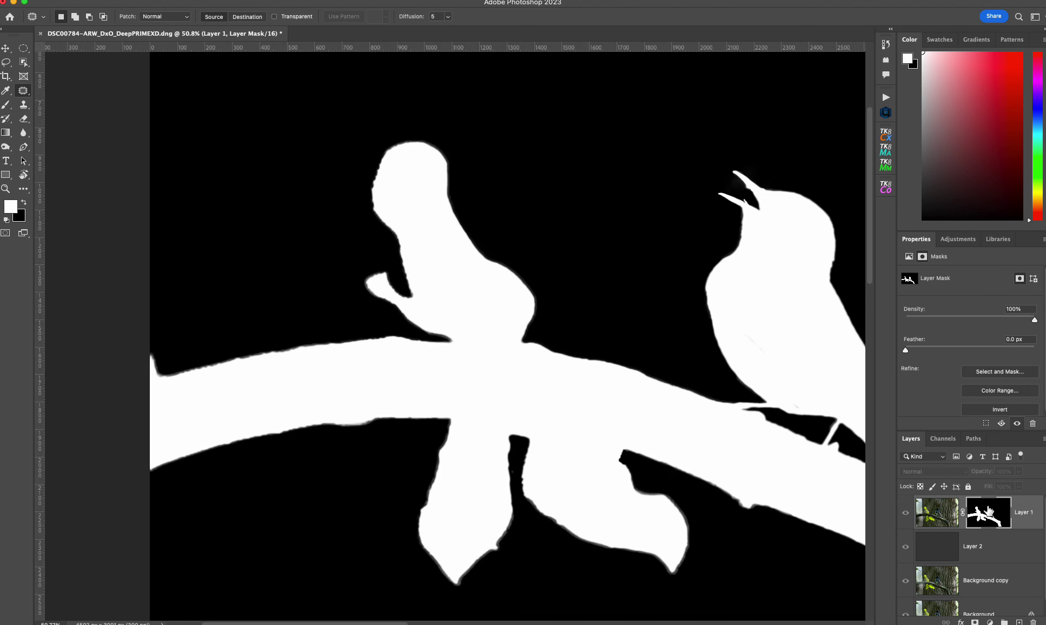
left_click(988, 519, "alt")
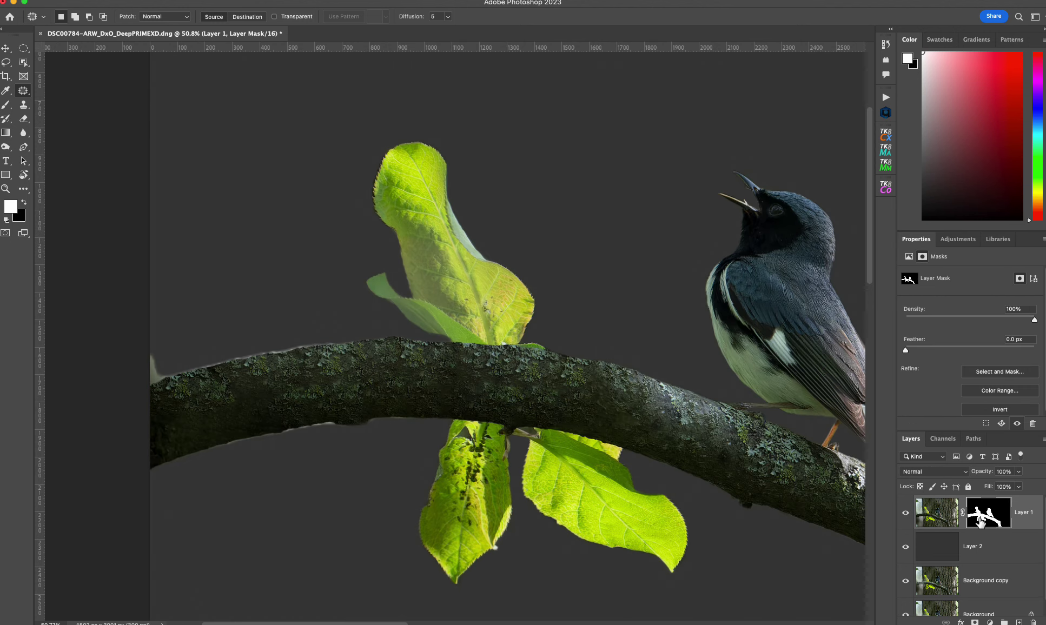
key("z")
left_click_drag(182, 380, 227, 381)
key("j")
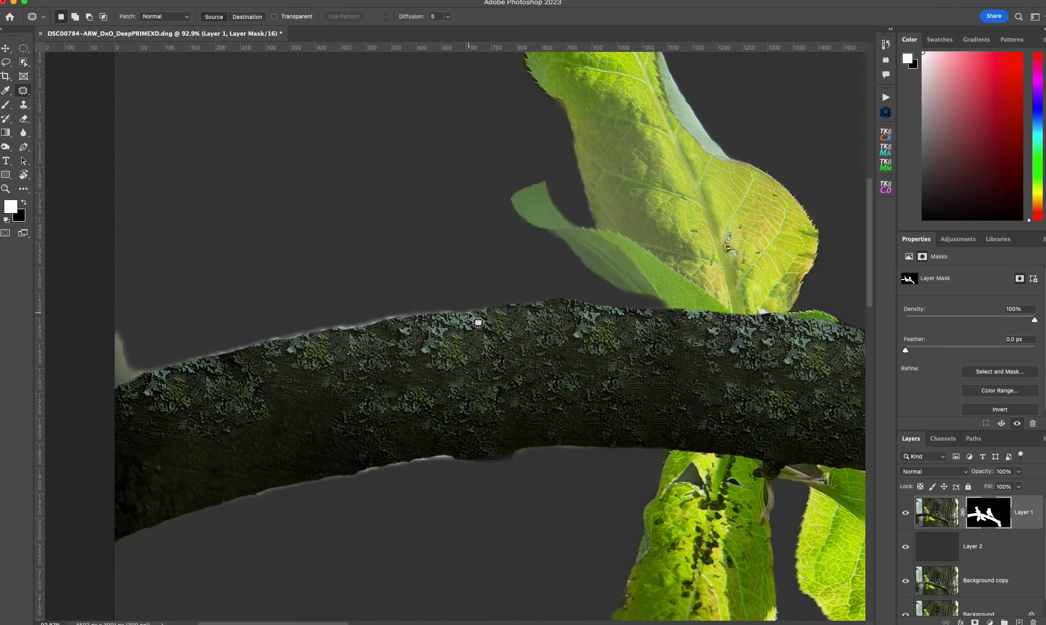
key("w")
mouse_move(469, 311)
left_mouse_down()
mouse_move(85, 387)
mouse_move(127, 323)
mouse_move(152, 323)
left_mouse_up()
key("BackSpace")
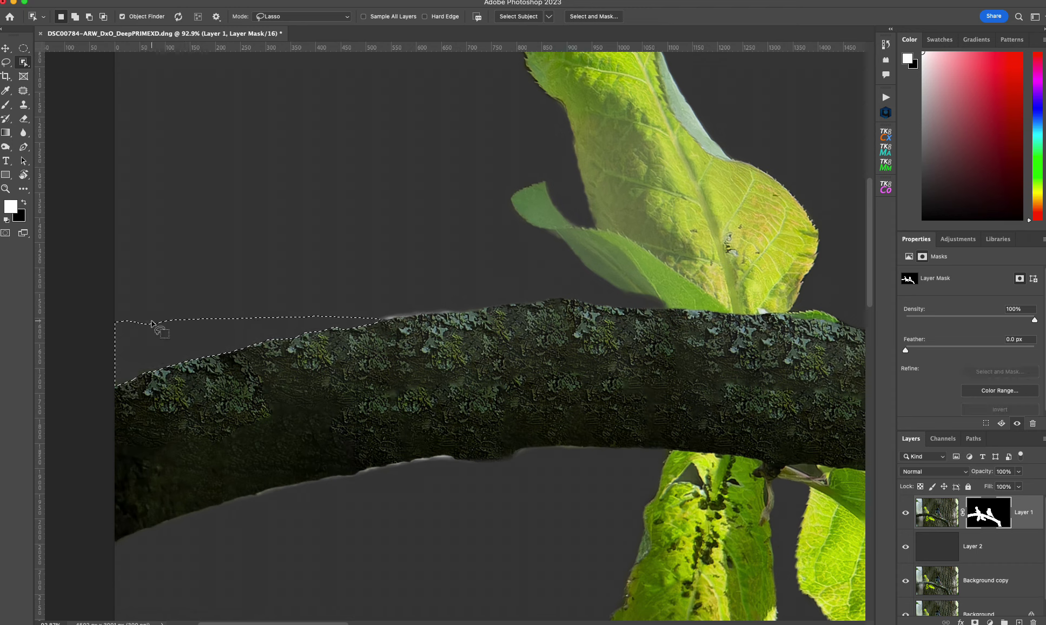
key("super+d")
mouse_move(463, 312)
left_mouse_down()
mouse_move(336, 324)
mouse_move(340, 280)
mouse_move(355, 283)
left_mouse_up()
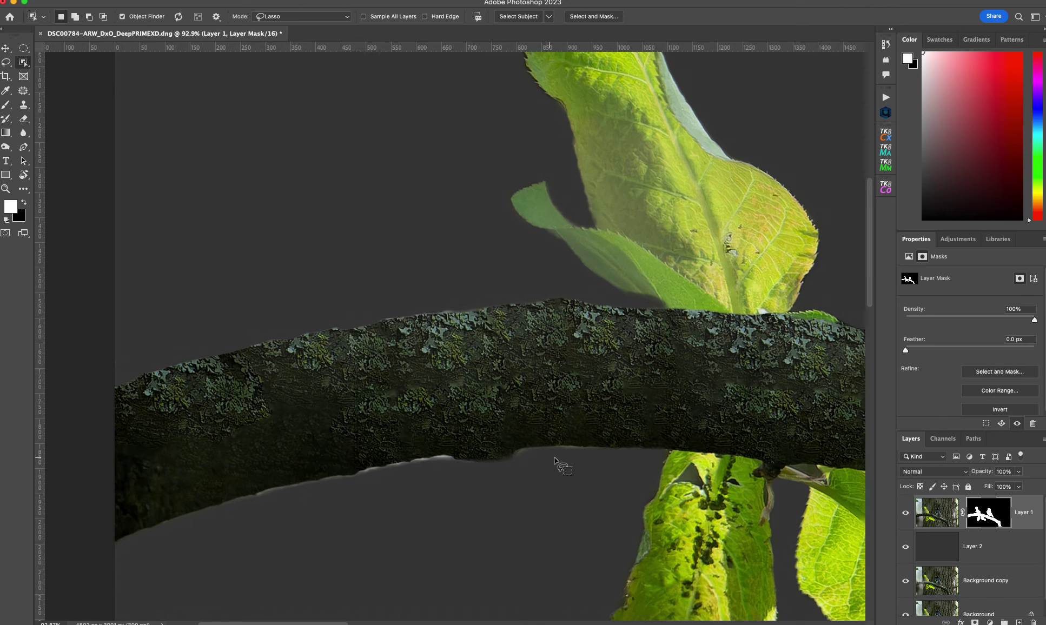
- Select the pale fringe along the branch's lower edge, fill it with black on the mask and deselect
mouse_move(595, 451)
left_mouse_down()
mouse_move(428, 456)
mouse_move(256, 486)
mouse_move(200, 533)
mouse_move(391, 550)
left_mouse_up()
key("super+BackSpace")
key("super+d")
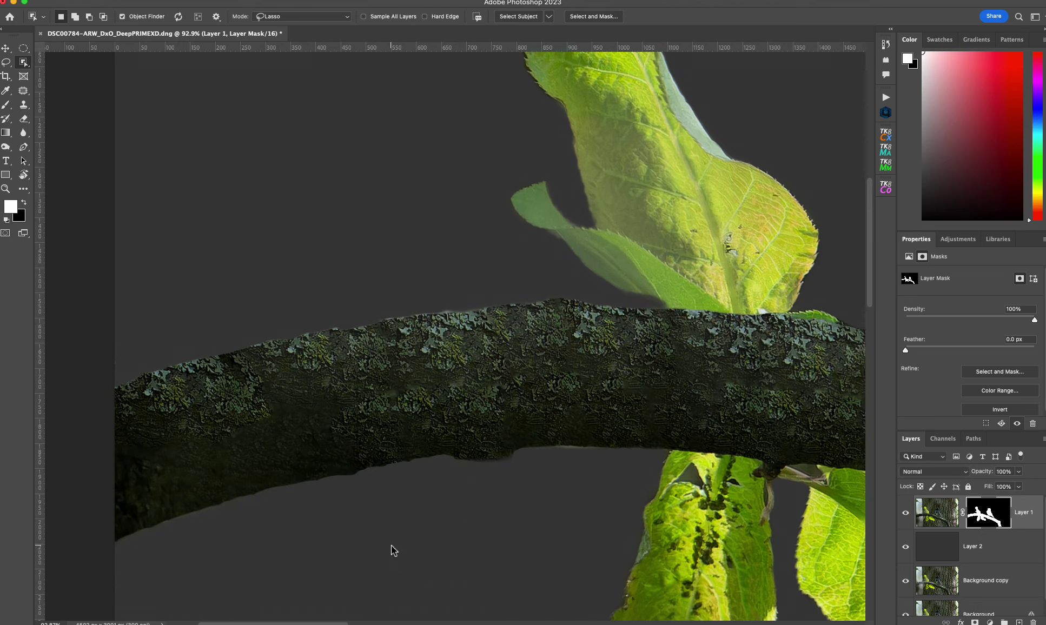
- Review the whole cut-out against the gray and compare it with the Background layer shown alone
key("z")
left_click_drag(652, 405, 599, 412)
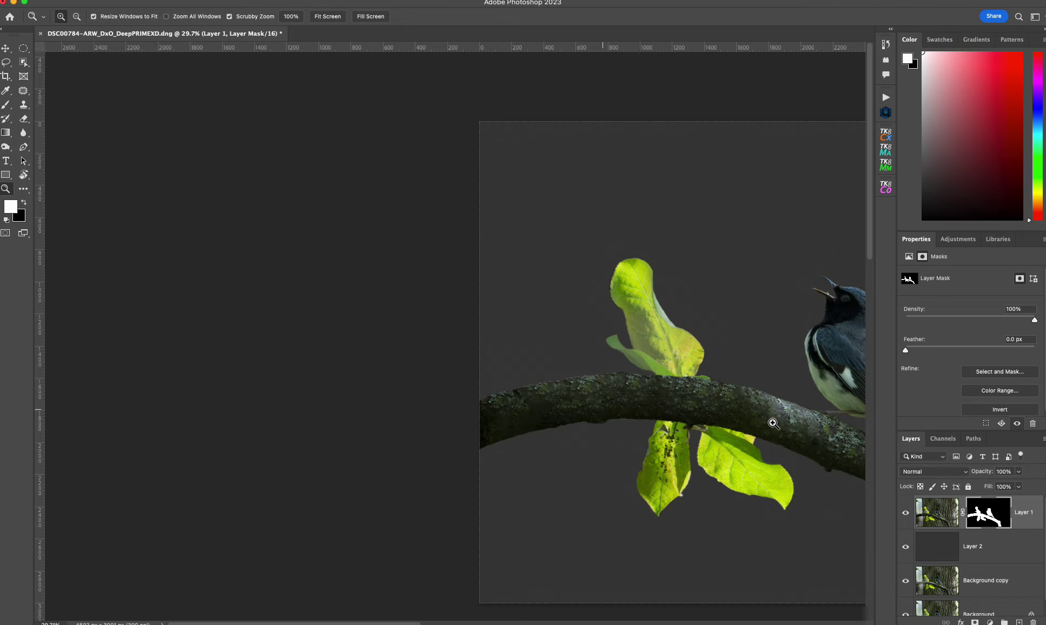
key("w")
left_click_drag(679, 386, 750, 382)
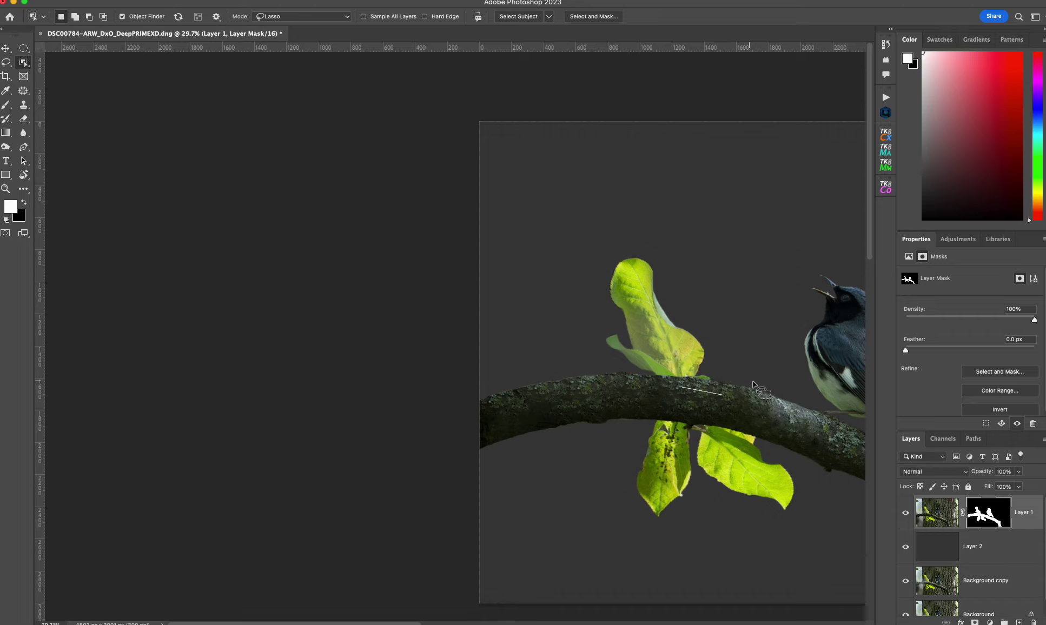
left_click_drag(753, 383, 818, 414)
left_click_drag(731, 355, 407, 309)
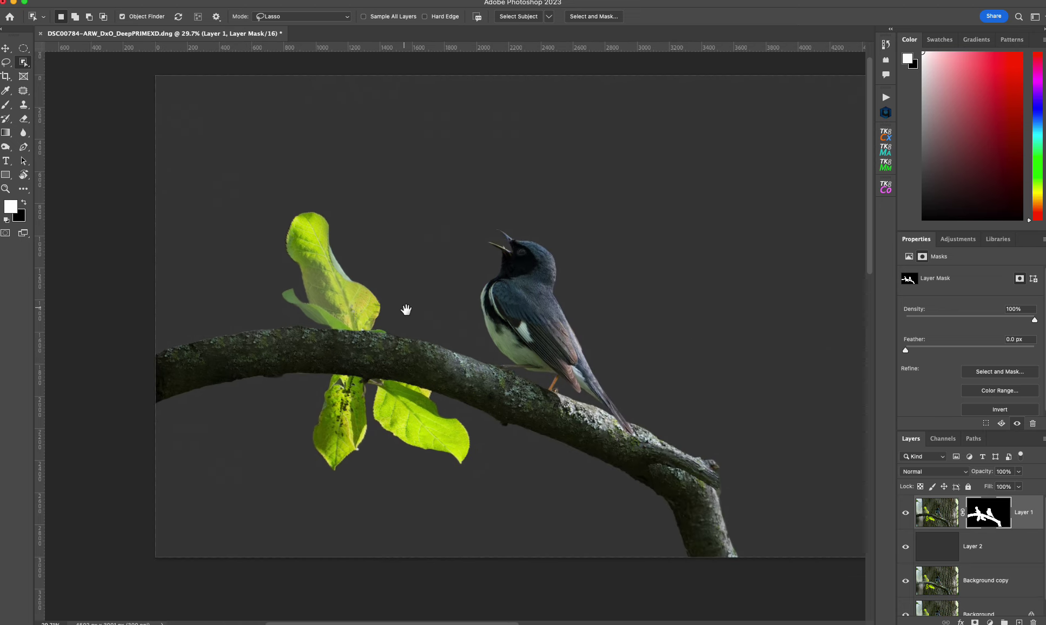
key("super+0")
left_click(918, 609)
scroll(464, 400, "down", 3)
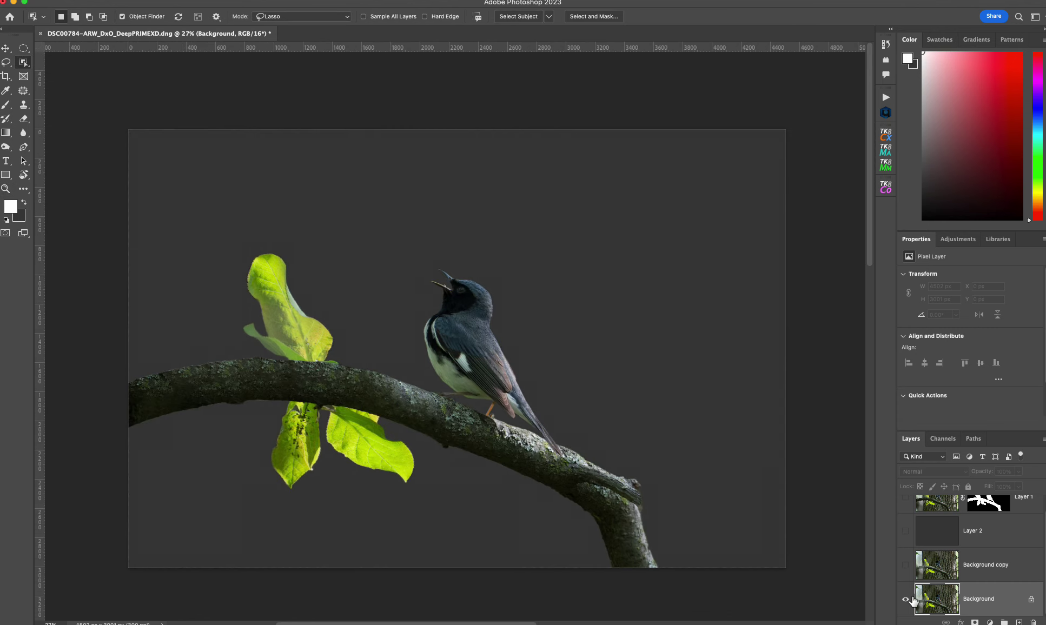
left_click(909, 599, "alt")
left_click(909, 599, "alt")
left_click(909, 599, "alt")
- Load Layer 1's mask as a selection around the bird, branch and leaves
key("z")
left_click_drag(474, 347, 498, 348)
key("w")
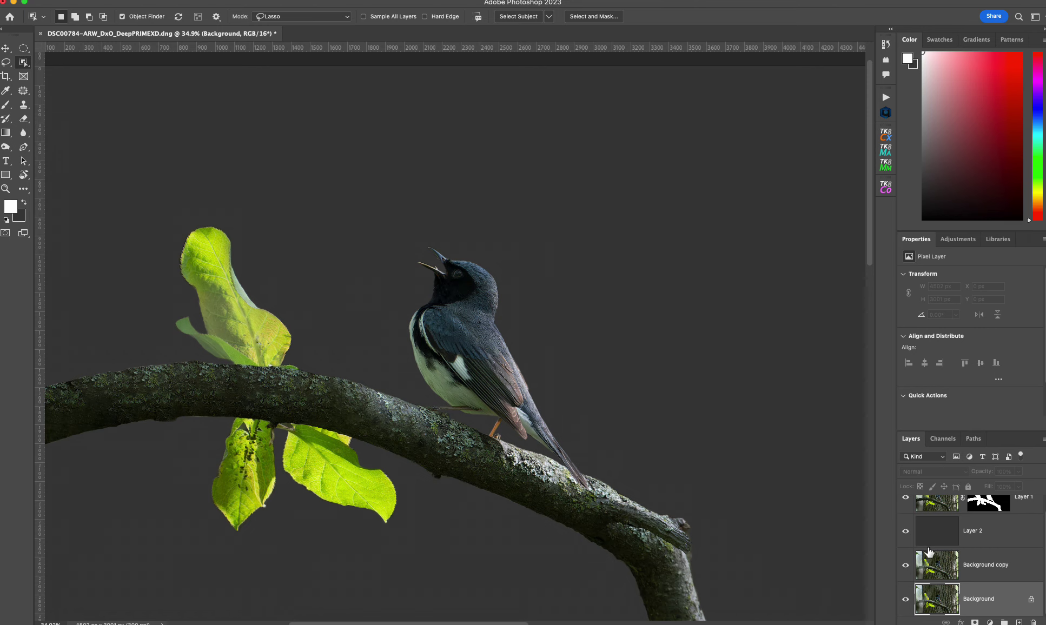
scroll(929, 553, "up", 1)
left_click(990, 514, "super")
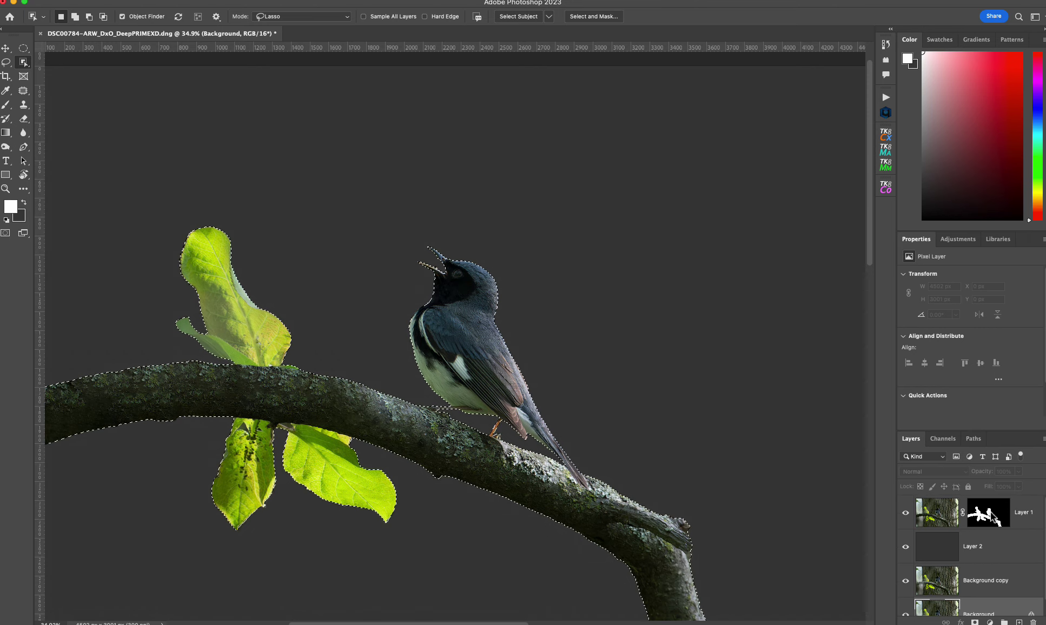
- Hide Layer 2 and use Delete and Fill Selection on Background copy to remove the bird, branch and leaves
left_click(906, 547)
left_click(984, 581)
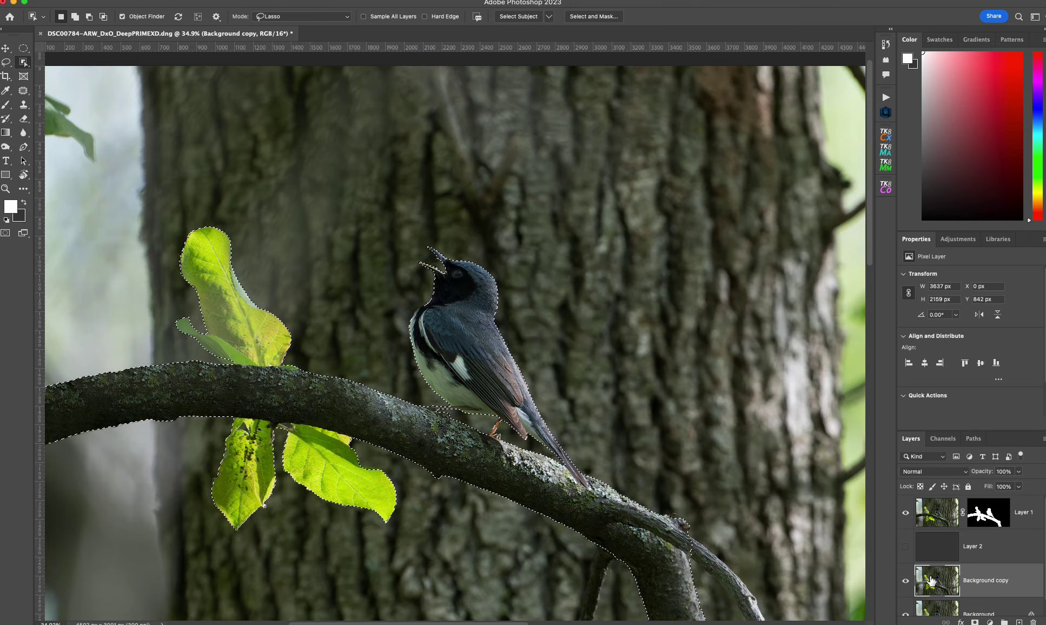
right_click(464, 336)
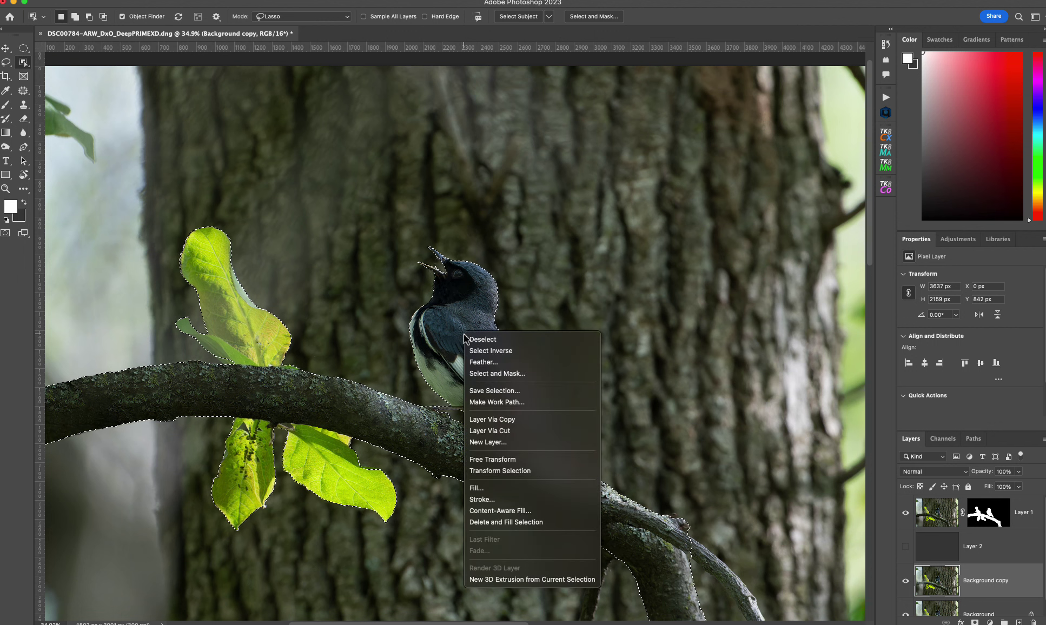
left_click(542, 525)
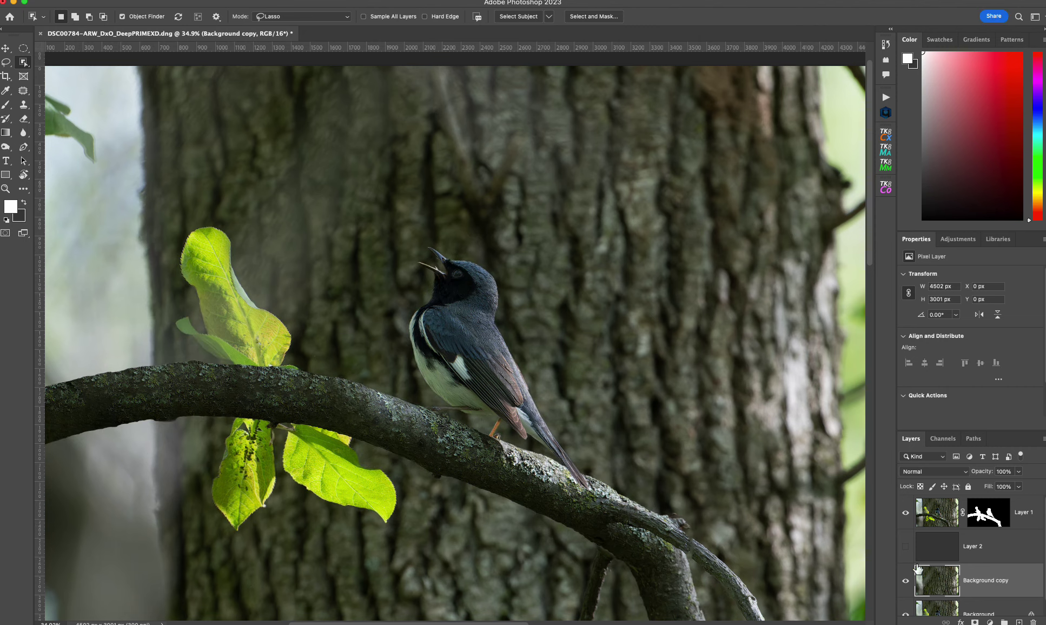
- Apply a 258 px Field Blur to the Background copy layer
left_click(939, 515)
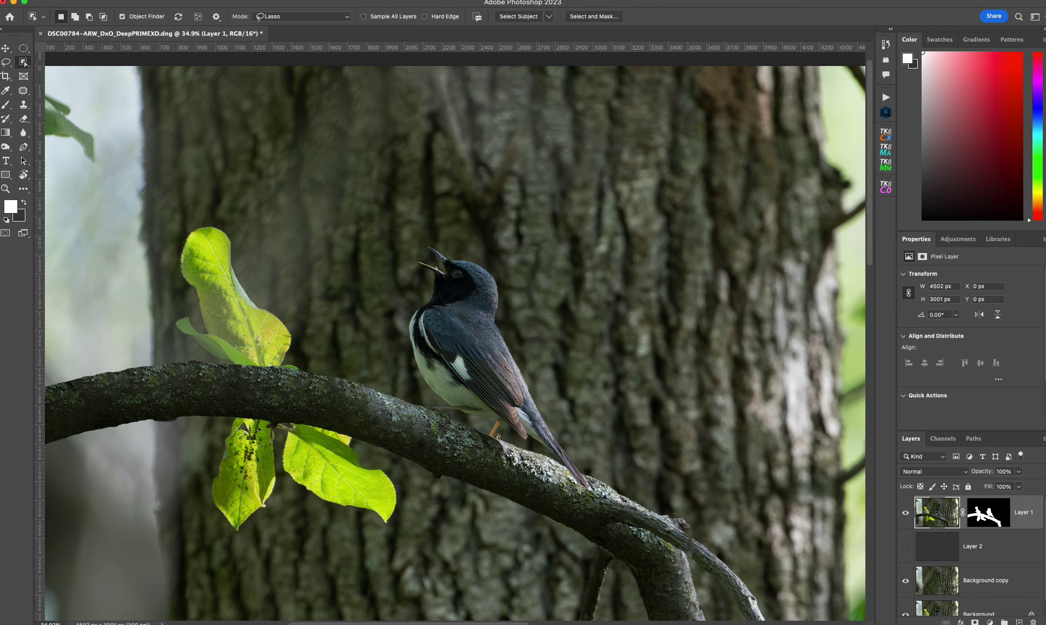
left_click(925, 590)
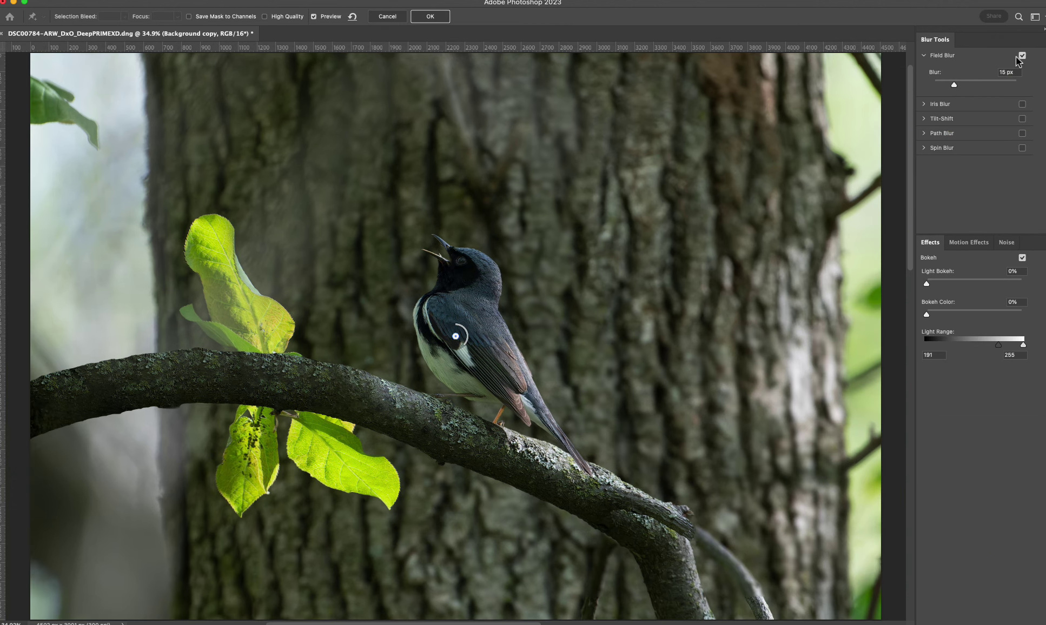
left_click_drag(975, 82, 999, 84)
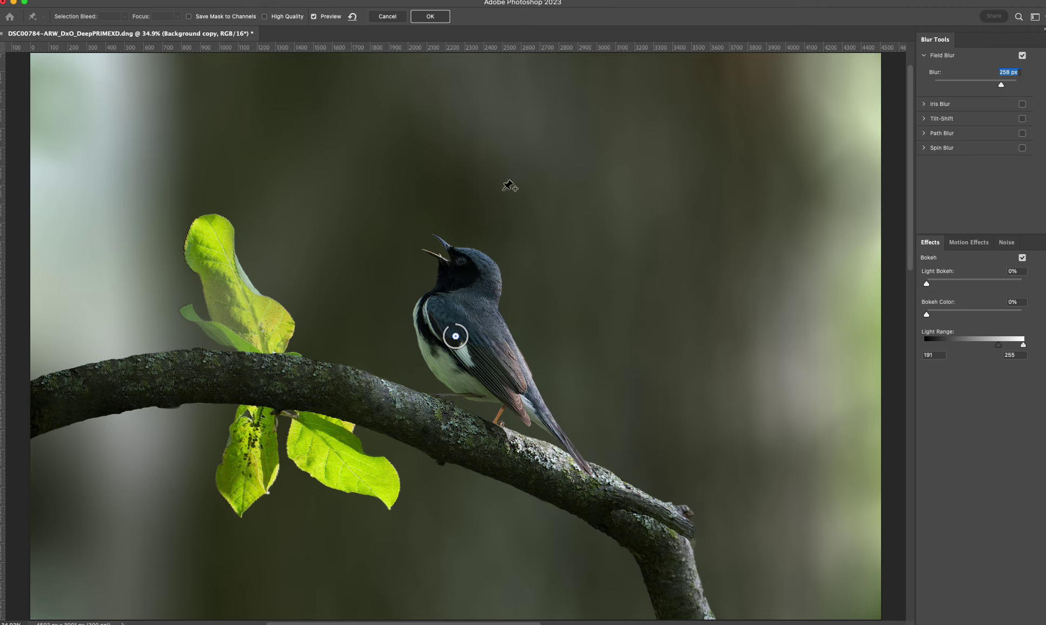
left_click(428, 17)
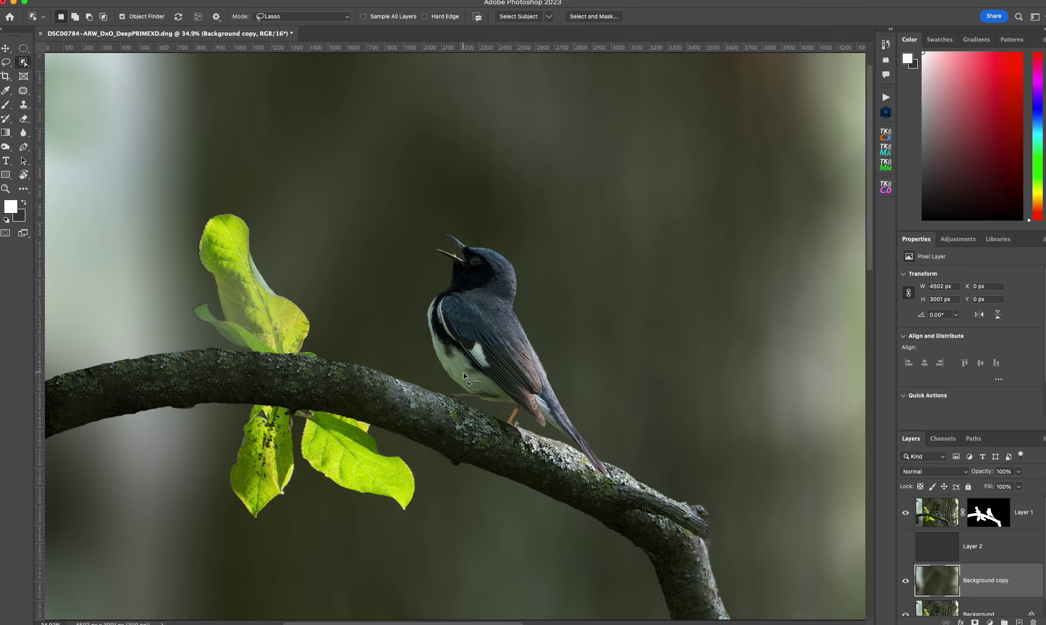
- Enlarge the blurred Background copy layer to 7714 by 5143 px about the image center
key("z")
mouse_move(465, 348)
left_mouse_down()
mouse_move(524, 347)
mouse_move(454, 352)
left_mouse_up()
key("w")
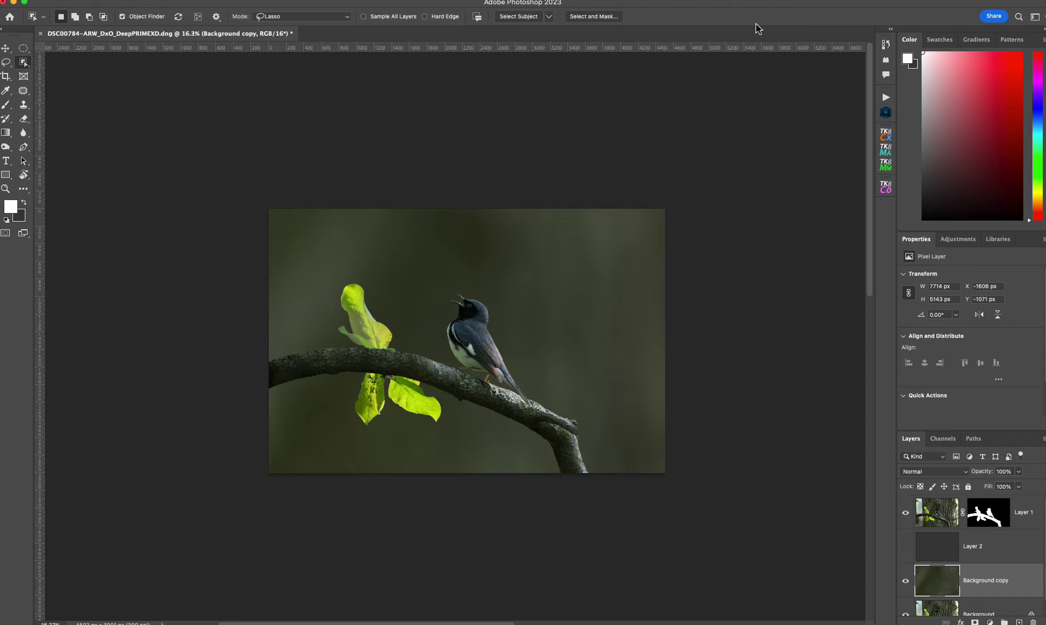
key("z")
left_click_drag(467, 306, 495, 303)
key("w")
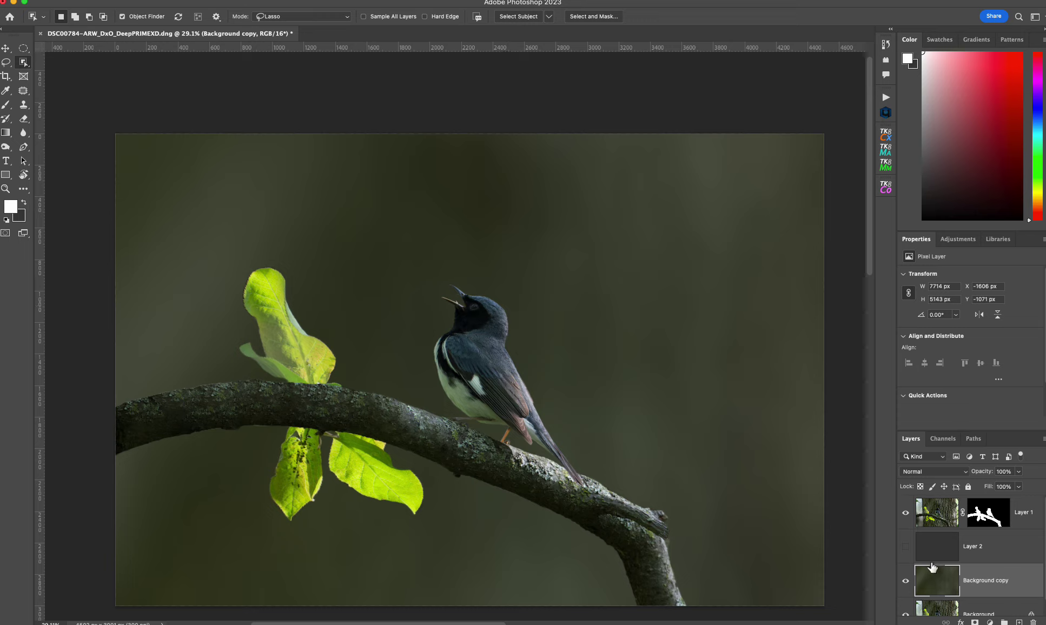
- Stamp all visible layers into a new layer above Layer 1 and open it in the Camera Raw Filter
left_click(936, 517)
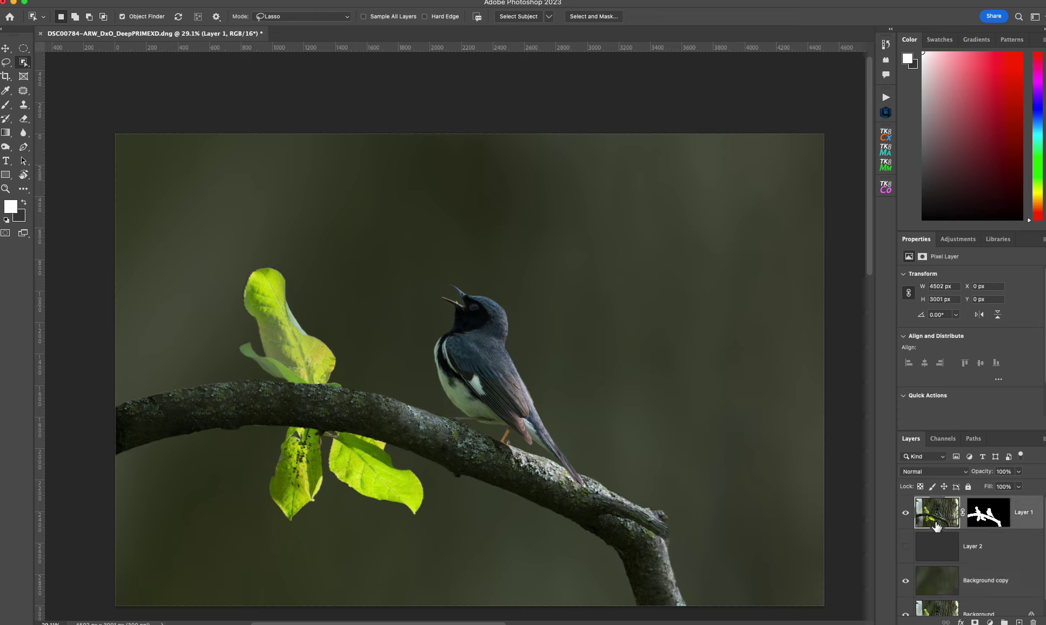
key("super+alt+shift+e")
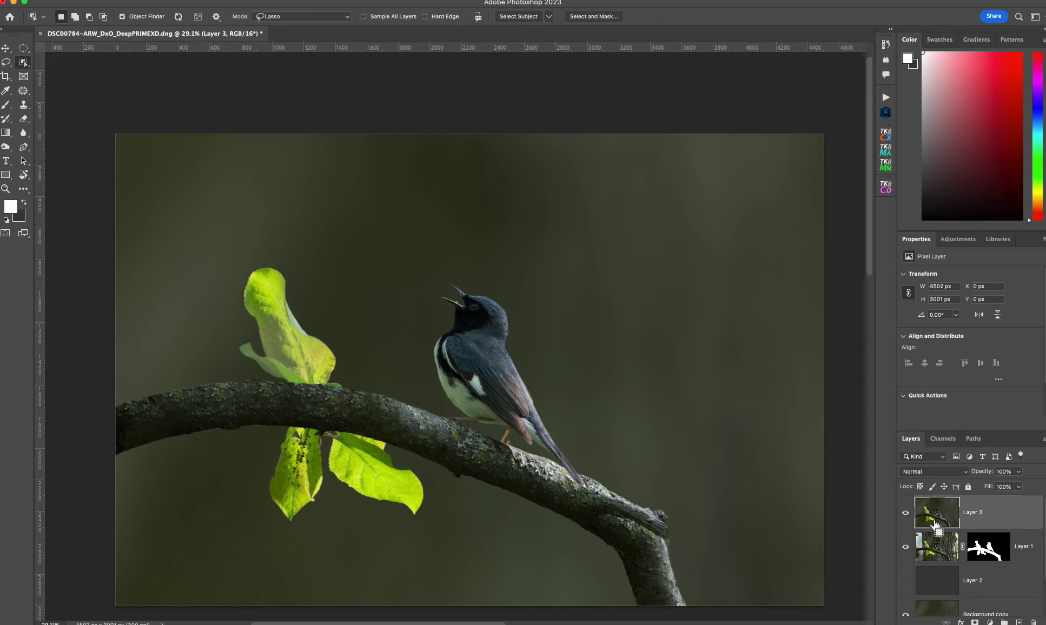
key("super+shift+a")
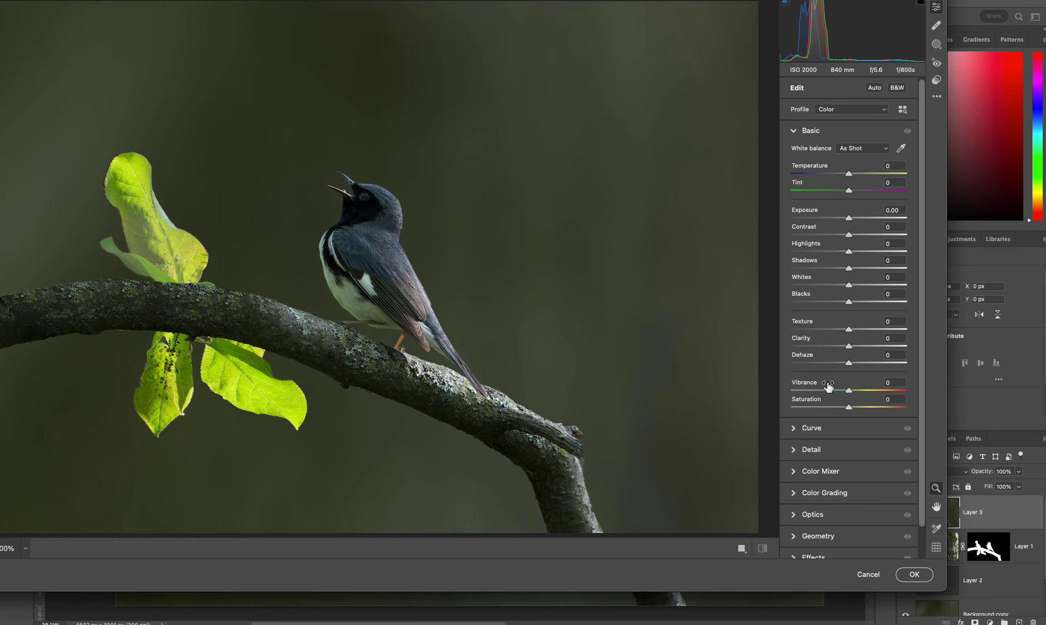
- In the Color Mixer, set the hue of Greens to -32 and of Aquas to +44
scroll(835, 403, "down", 1)
left_click(832, 456)
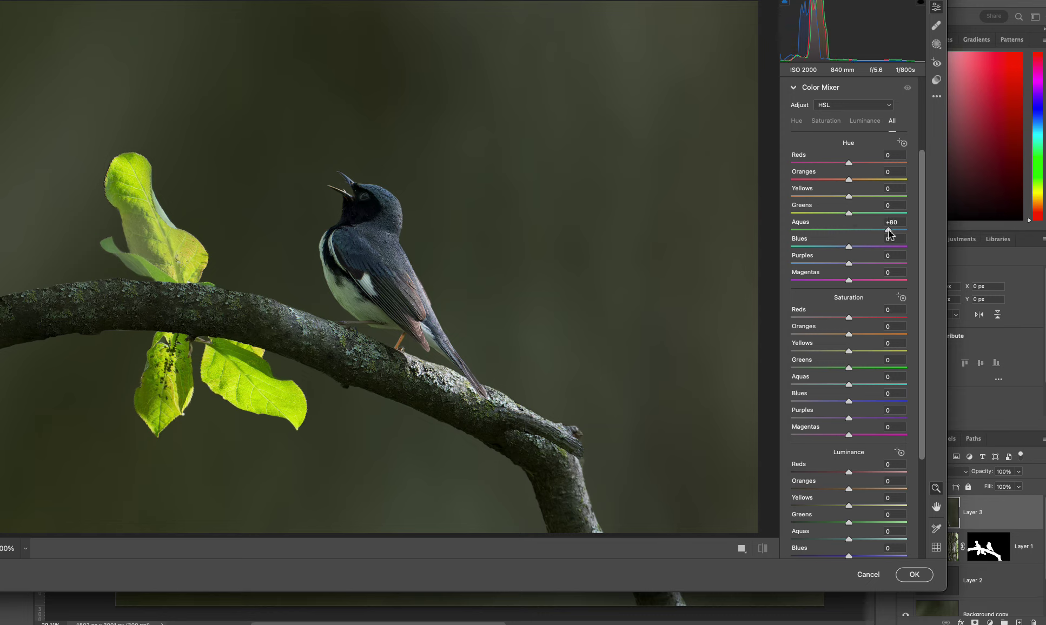
mouse_move(850, 212)
left_mouse_down()
mouse_move(883, 216)
mouse_move(831, 214)
left_mouse_up()
left_click_drag(890, 228, 876, 229)
- Set saturation to -100 for Reds, Oranges, Purples and Magentas, Yellows +37, Greens -80, Aquas +100 and Blues +21
left_click_drag(848, 318, 783, 316)
left_click_drag(858, 335, 759, 335)
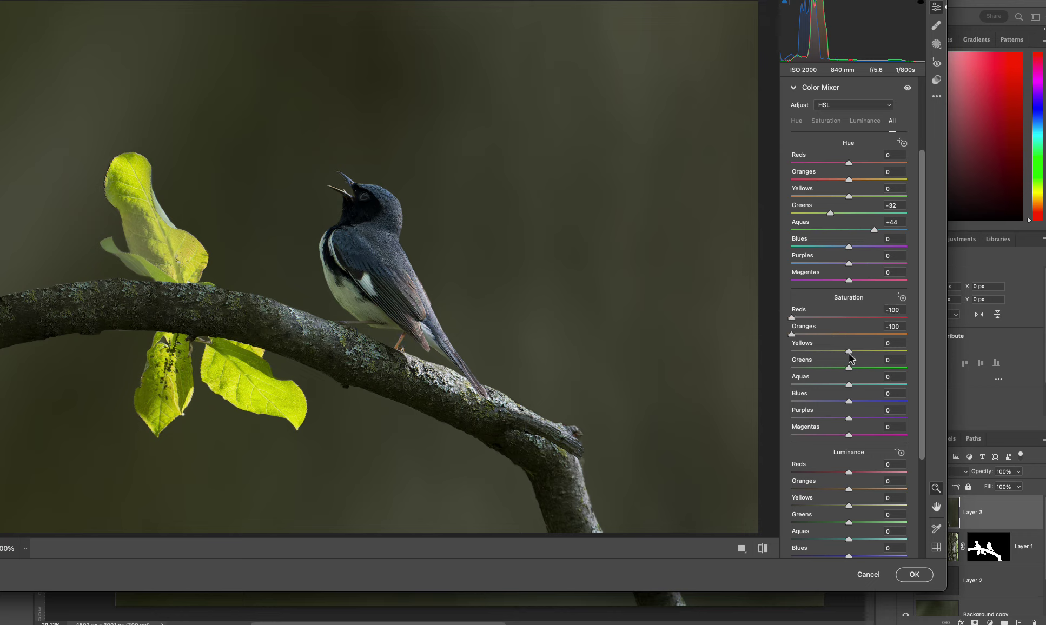
left_click_drag(849, 352, 767, 356)
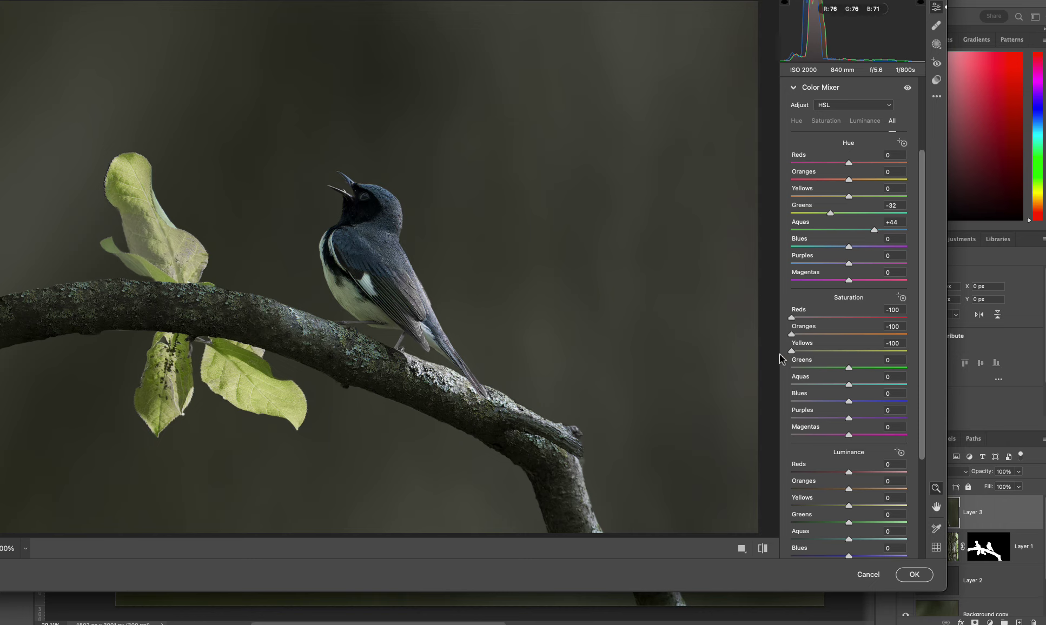
mouse_move(792, 352)
left_mouse_down()
mouse_move(870, 352)
mouse_move(802, 370)
left_mouse_up()
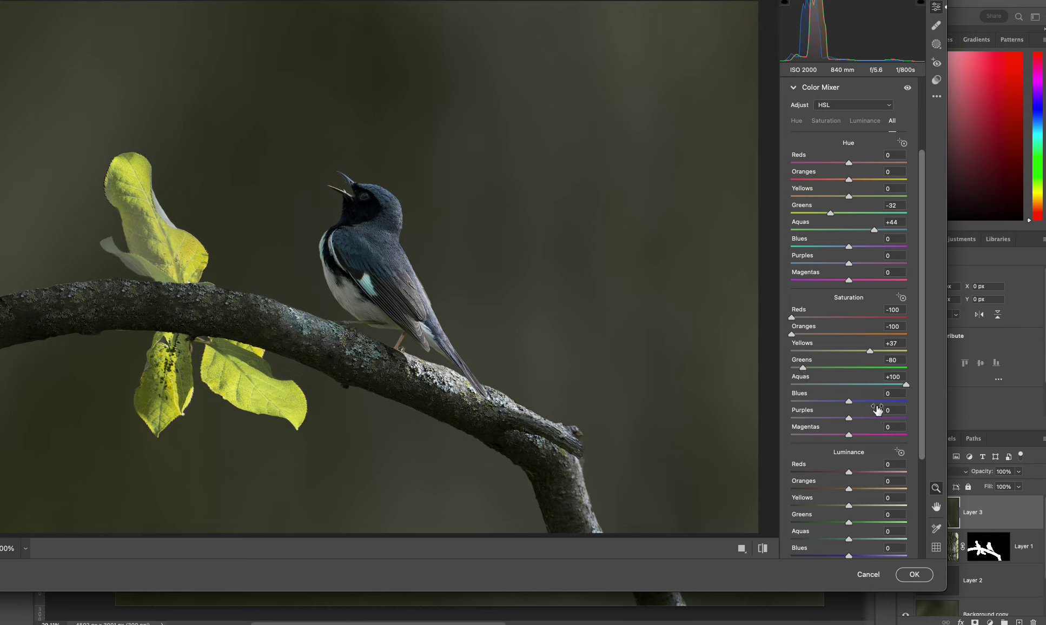
left_click_drag(852, 402, 740, 419)
- Set the luminance of Reds and Oranges to -100, and try Yellows at +23 before resetting it to 0
scroll(885, 505, "down", 3)
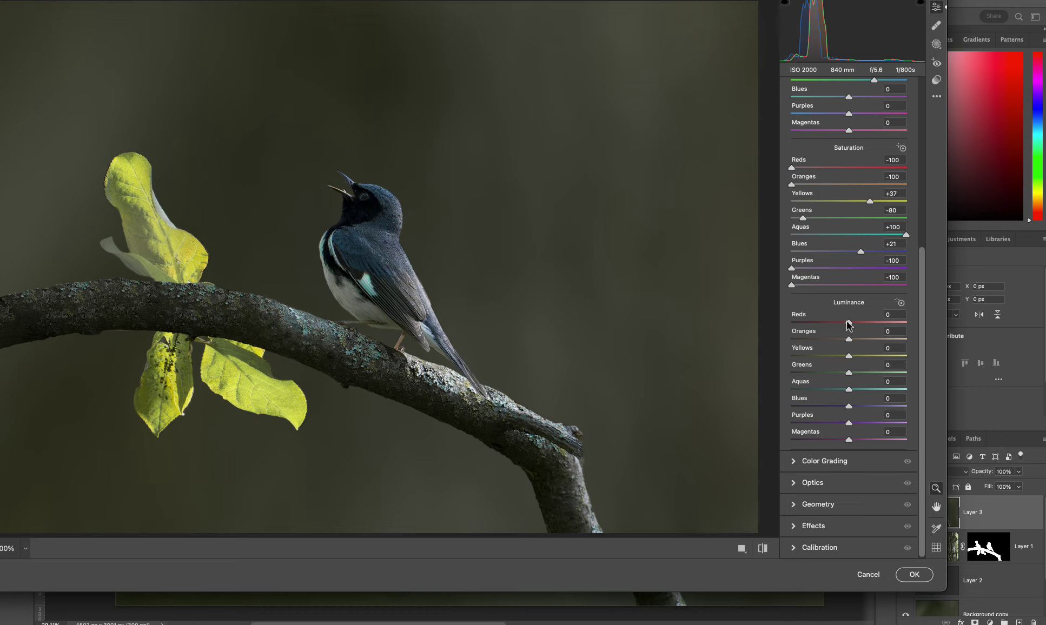
left_click_drag(848, 325, 725, 344)
mouse_move(849, 356)
left_mouse_down()
mouse_move(807, 356)
mouse_move(890, 356)
mouse_move(817, 355)
mouse_move(862, 358)
left_mouse_up()
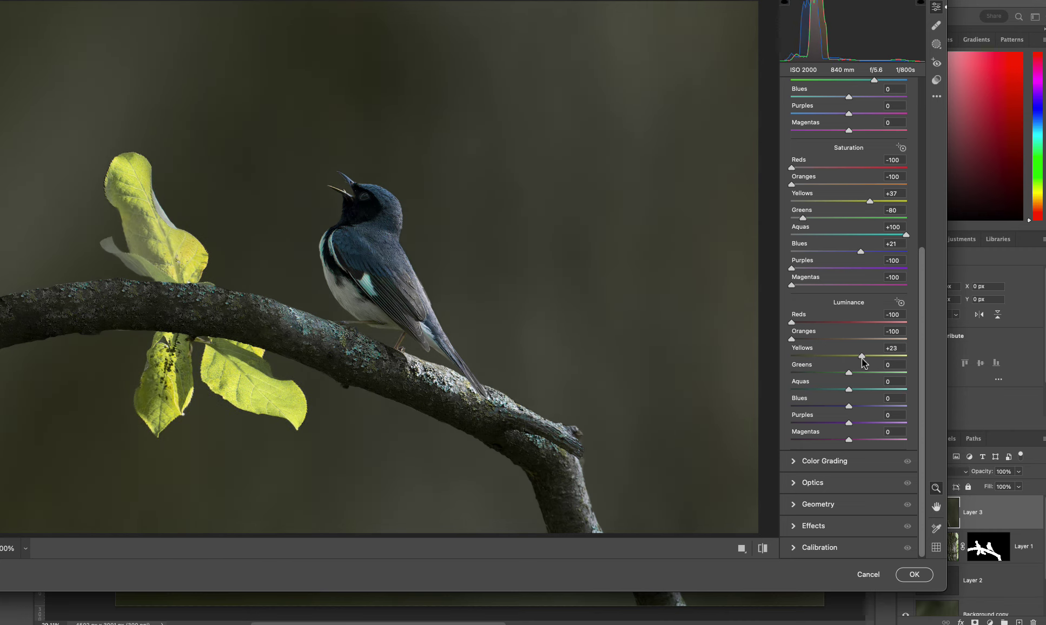
double_click(862, 356)
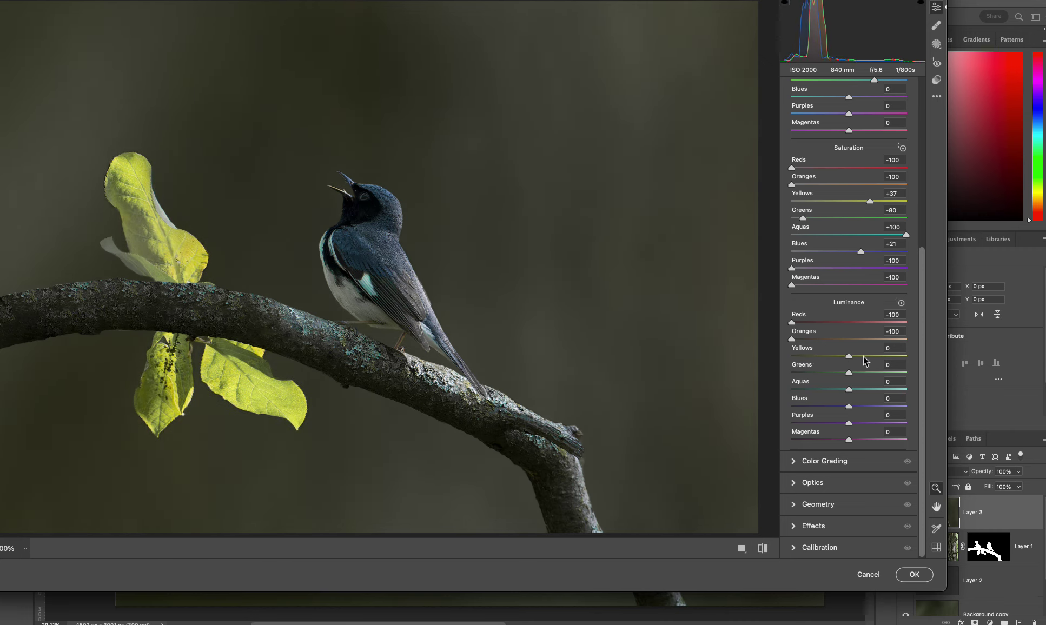
- Try Greens and Aquas luminance at -100, and reset both to 0
left_click_drag(849, 373, 777, 376)
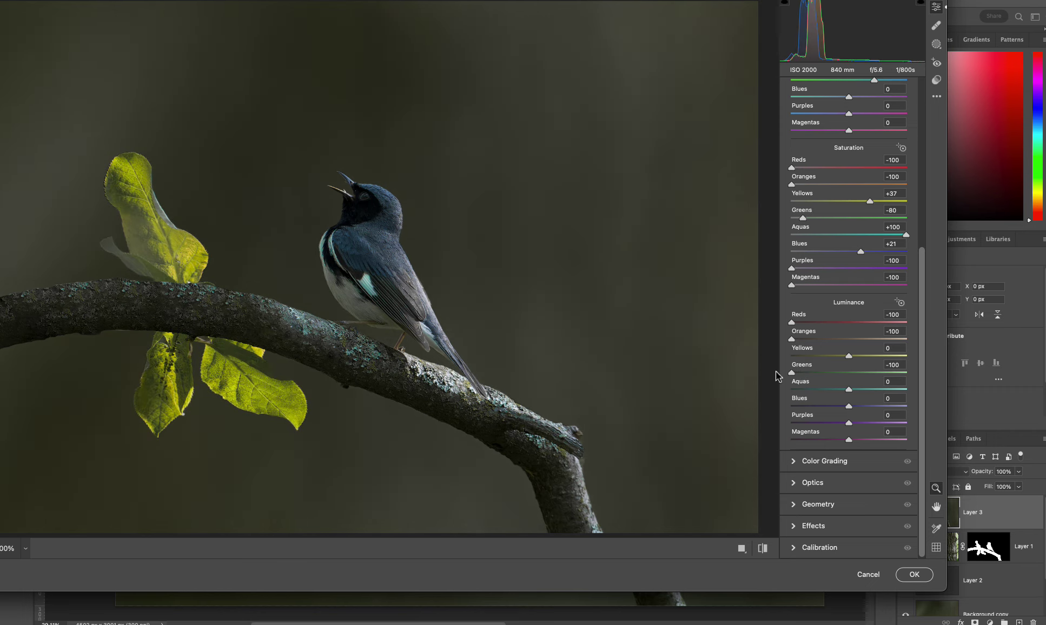
mouse_move(852, 393)
left_mouse_down()
mouse_move(756, 393)
mouse_move(847, 412)
left_mouse_up()
double_click(845, 407)
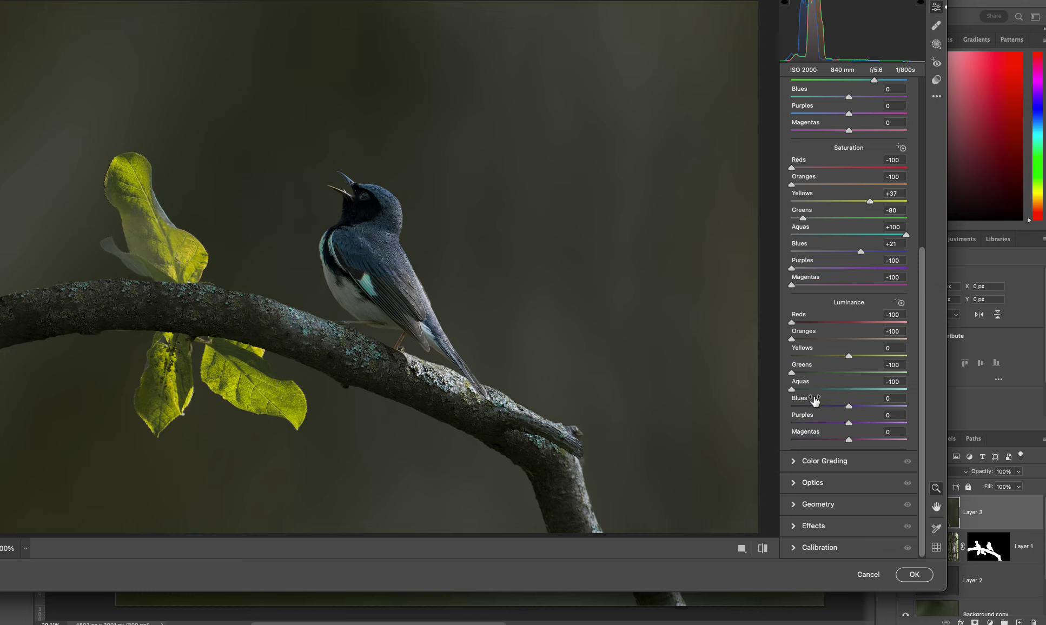
double_click(794, 391)
double_click(797, 373)
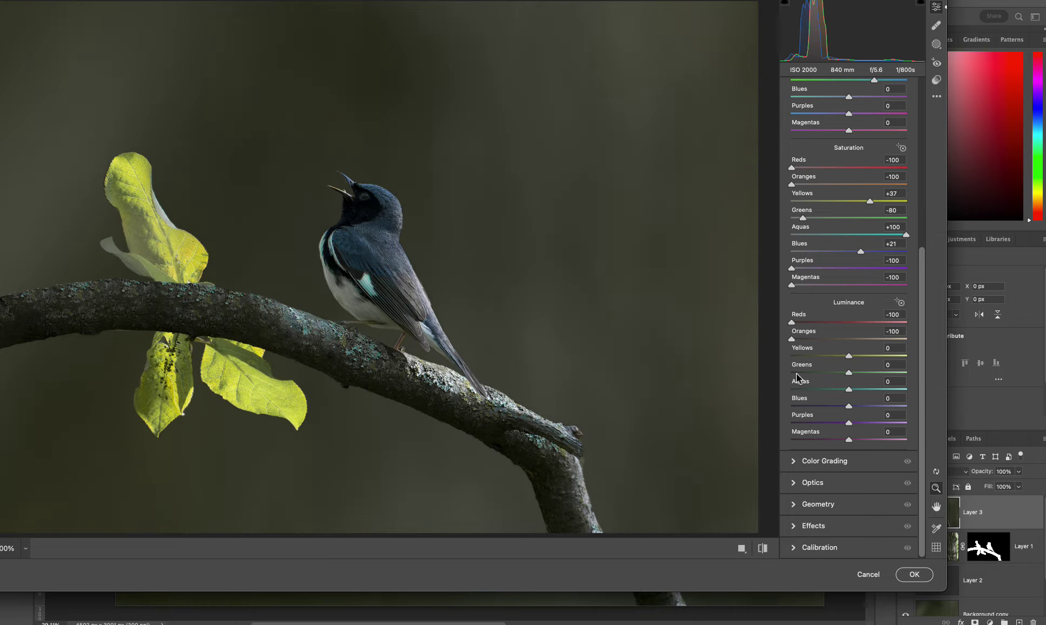
- Check the bird up close, reset the Aquas saturation to 0 and set the Blues saturation to +7
scroll(377, 284, "up", 2)
scroll(434, 286, "down", 2)
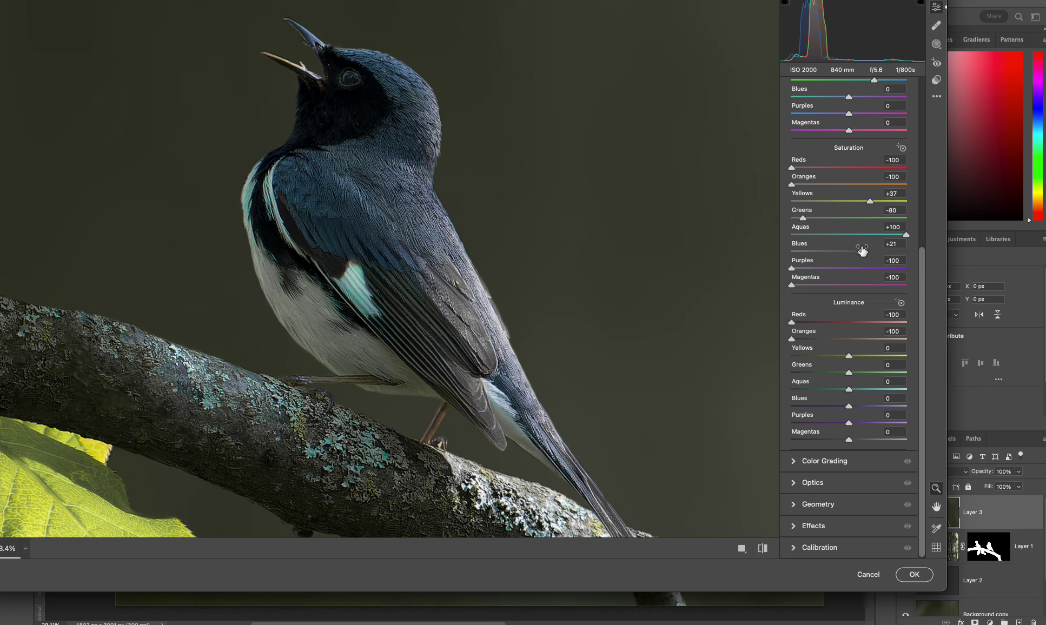
double_click(906, 233)
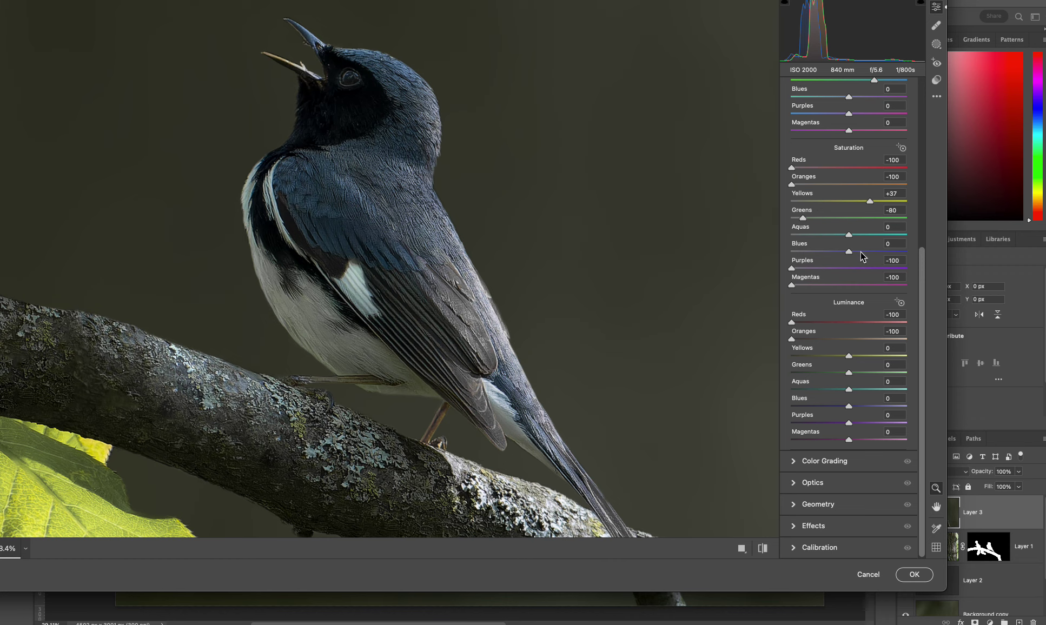
mouse_move(859, 252)
left_mouse_down()
mouse_move(779, 254)
mouse_move(853, 251)
left_mouse_up()
- Set luminance to -100 for Magentas and Purples, Blues -84 and Aquas -48, and apply the Camera Raw adjustments
left_click_drag(849, 440, 758, 444)
left_click_drag(849, 423, 768, 427)
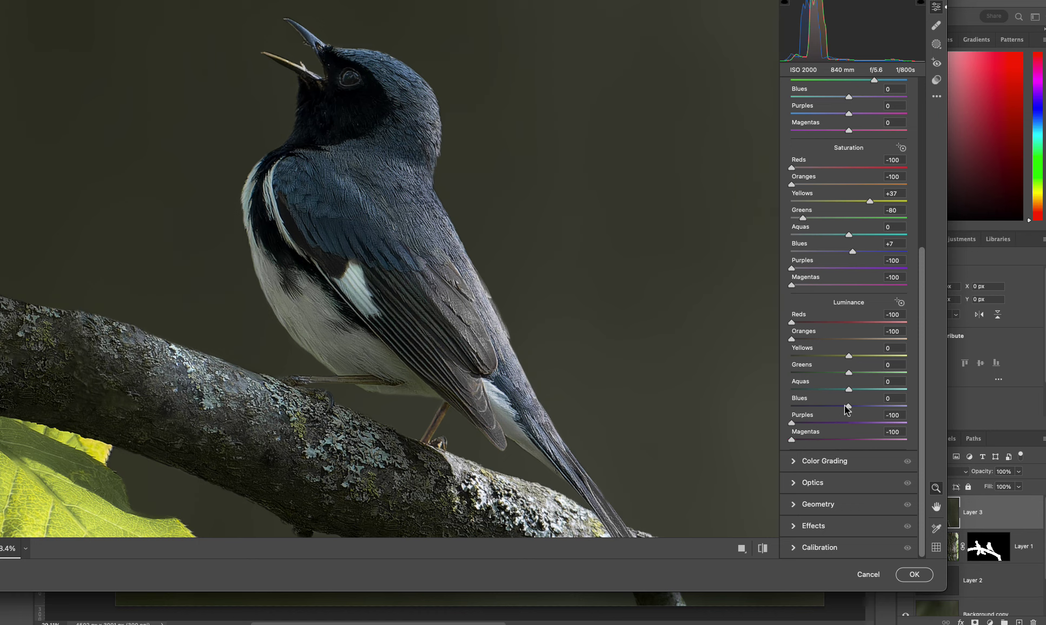
left_click_drag(847, 406, 821, 390)
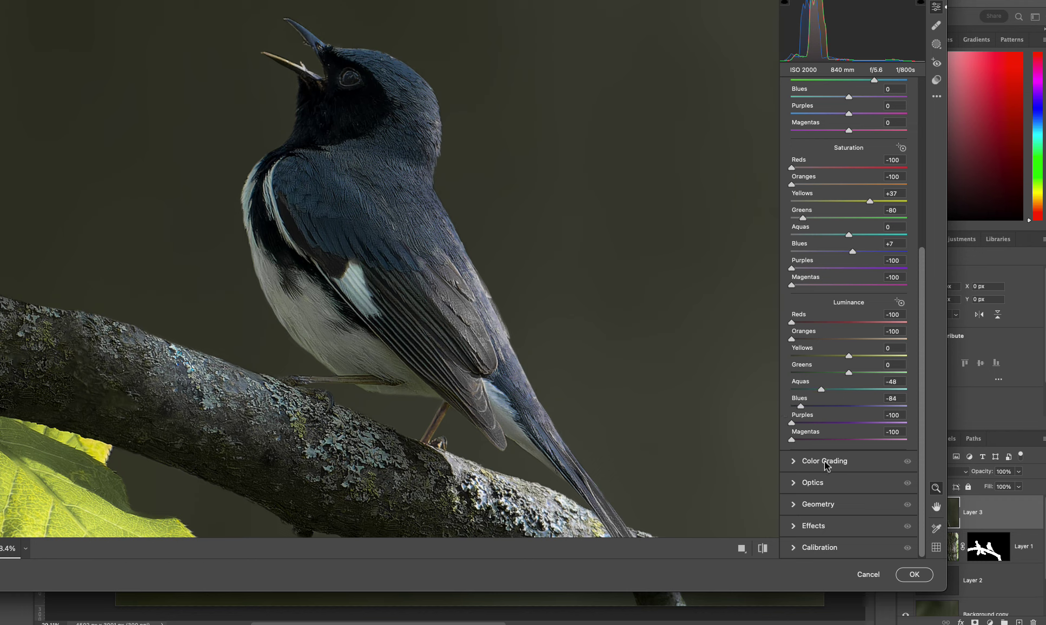
left_click_drag(576, 281, 535, 275)
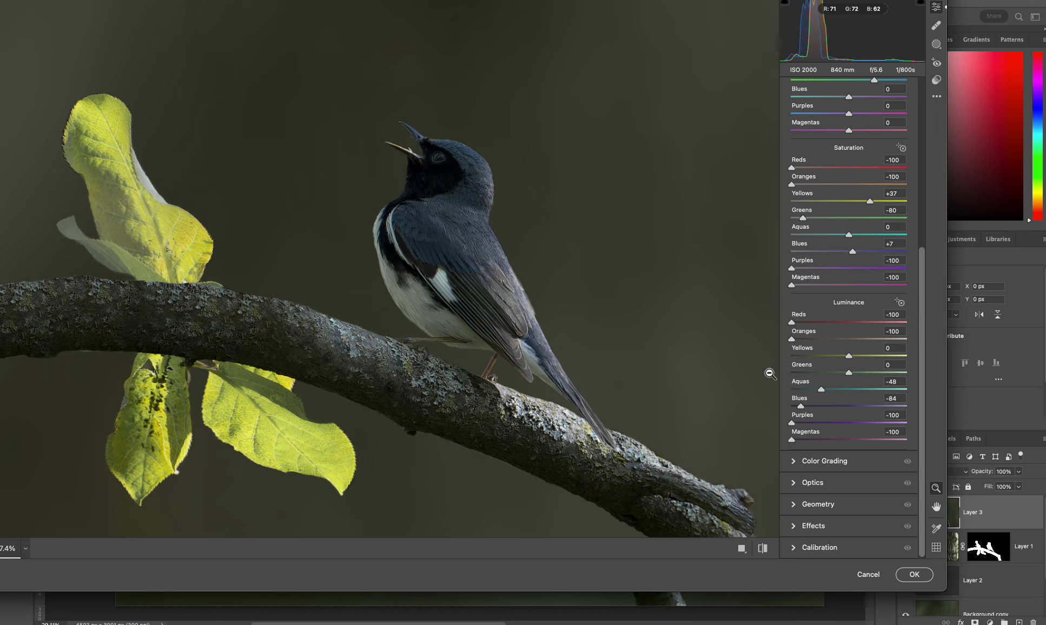
left_click(584, 266, "alt")
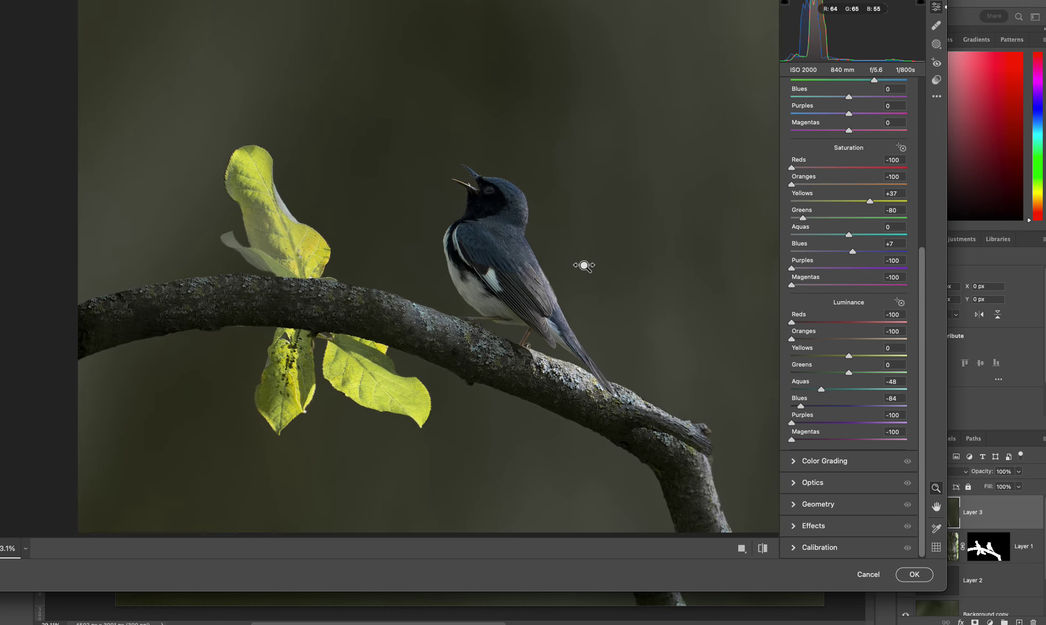
left_click(919, 575)
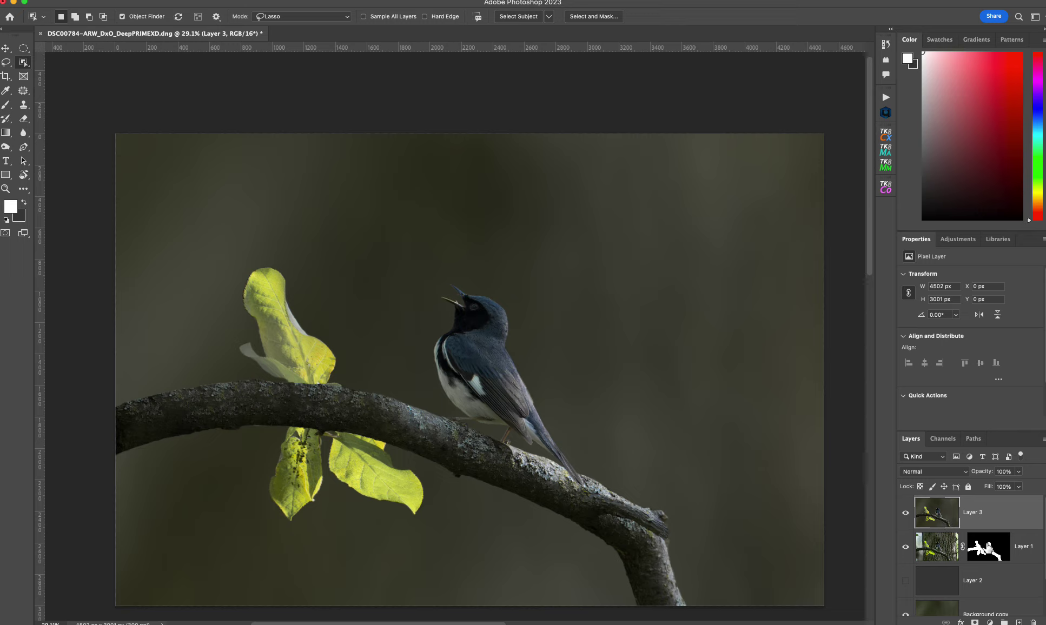
- Copy Layer 1's mask onto Layer 3 and make Layer 3's image the active target
left_click_drag(991, 553, 987, 522)
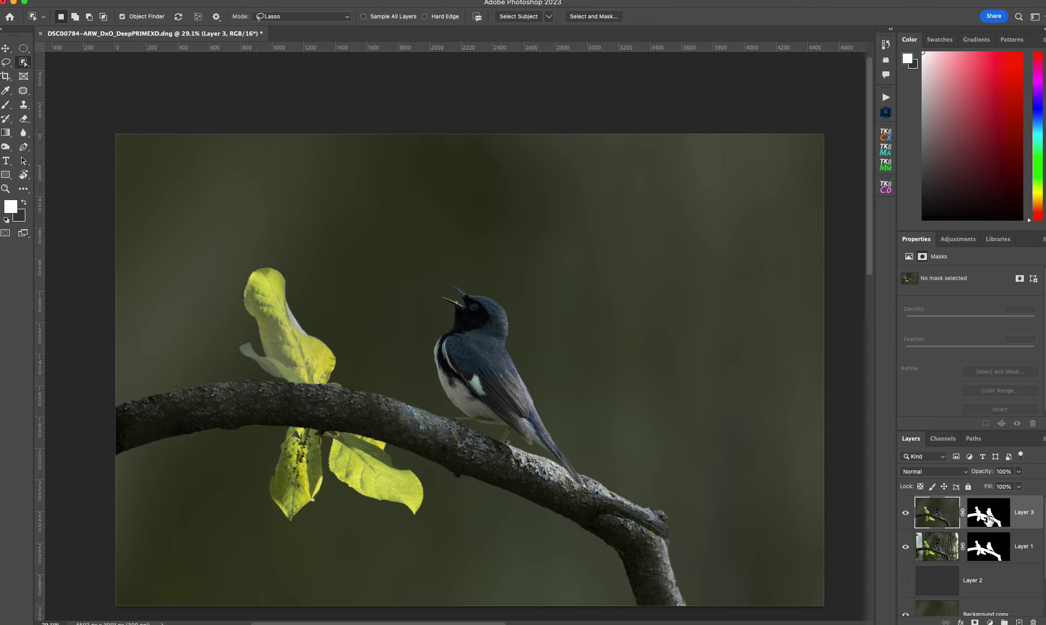
left_click(950, 520)
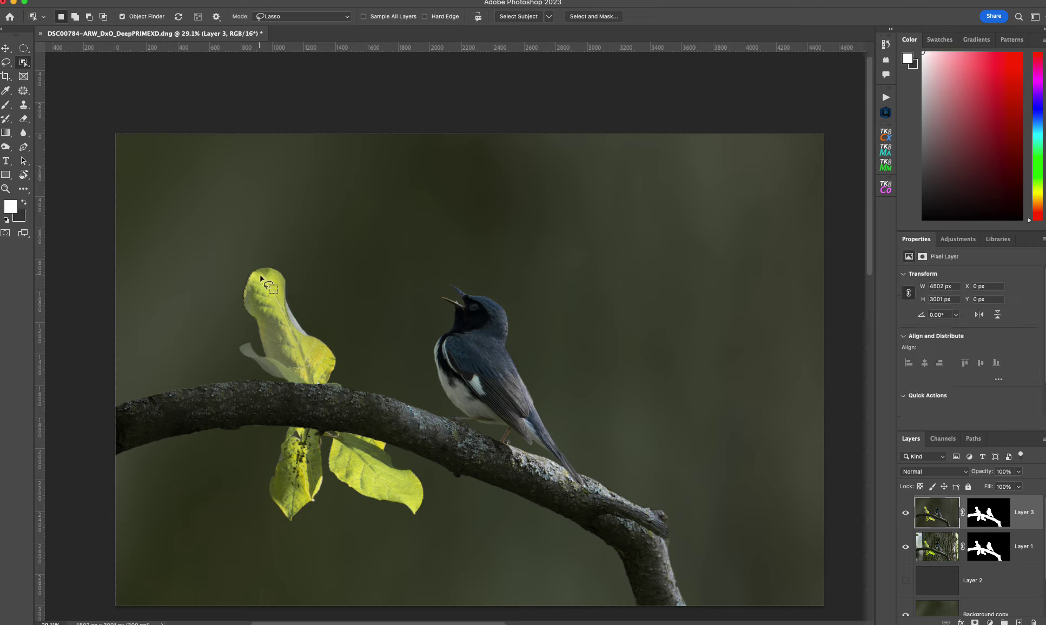
- Select the upper leaves, clear them from Layer 3's mask, hide Layer 1 and deselect
mouse_move(247, 372)
left_mouse_down()
mouse_move(317, 384)
mouse_move(370, 348)
mouse_move(296, 244)
mouse_move(228, 241)
left_mouse_up()
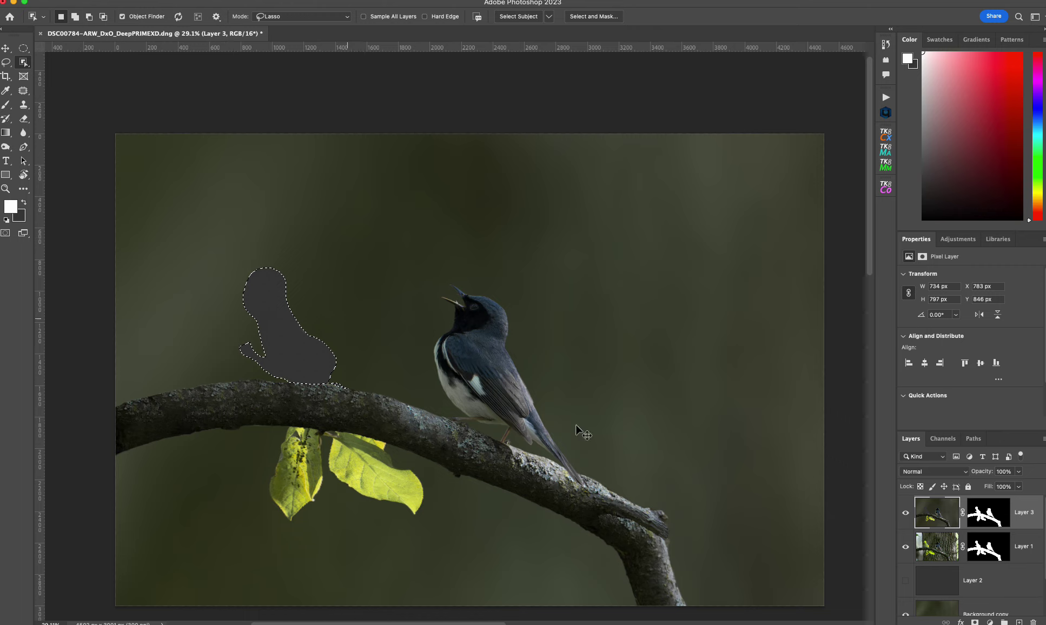
left_click(996, 520)
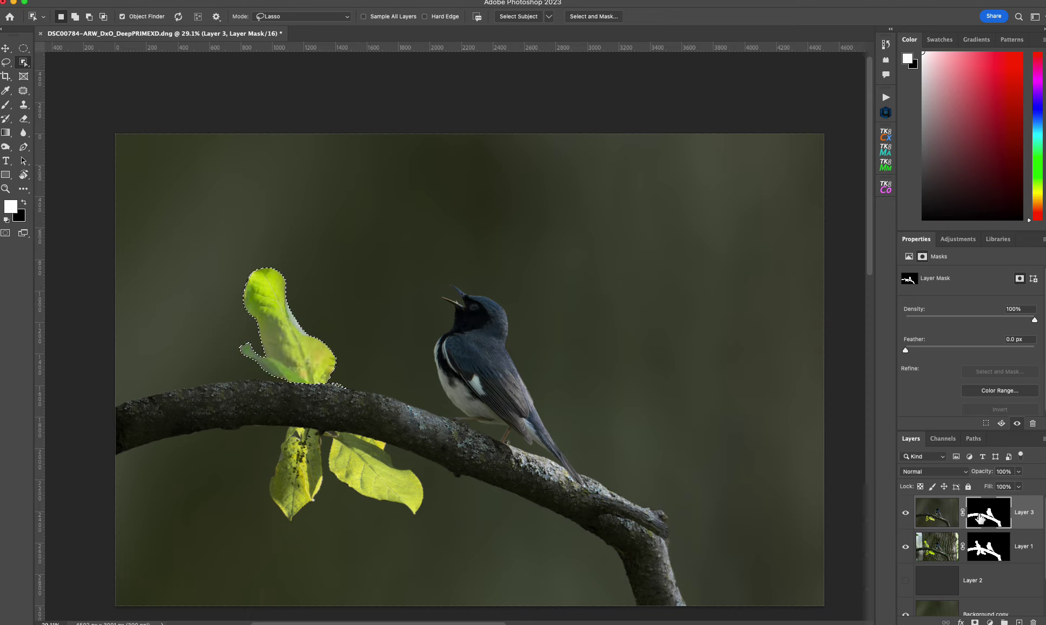
left_click(904, 549)
key("super+d")
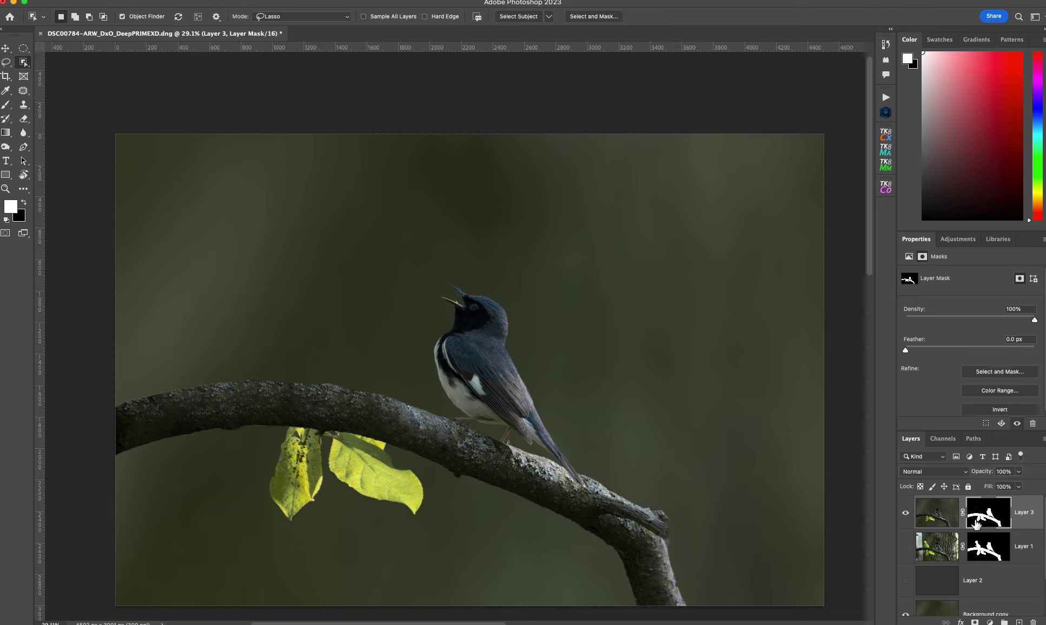
- Select the leaves below the branch, clear them from Layer 3's mask and deselect
mouse_move(406, 456)
left_mouse_down()
mouse_move(303, 421)
mouse_move(216, 439)
mouse_move(341, 560)
mouse_move(476, 558)
left_mouse_up()
key("BackSpace")
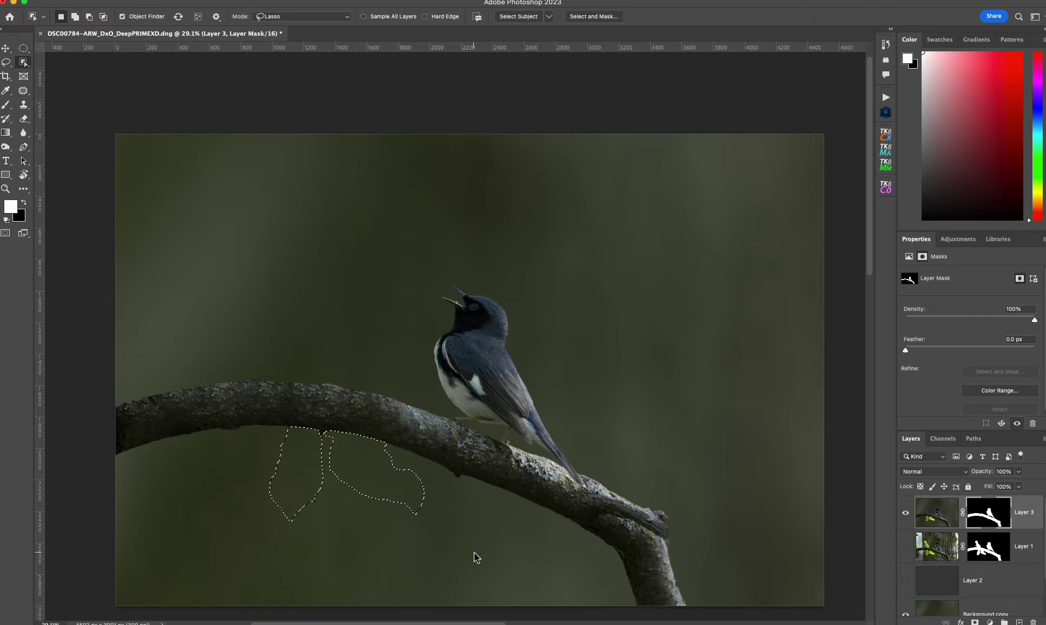
key("super+d")
key("z")
mouse_move(460, 377)
left_mouse_down()
mouse_move(544, 386)
mouse_move(479, 382)
left_mouse_up()
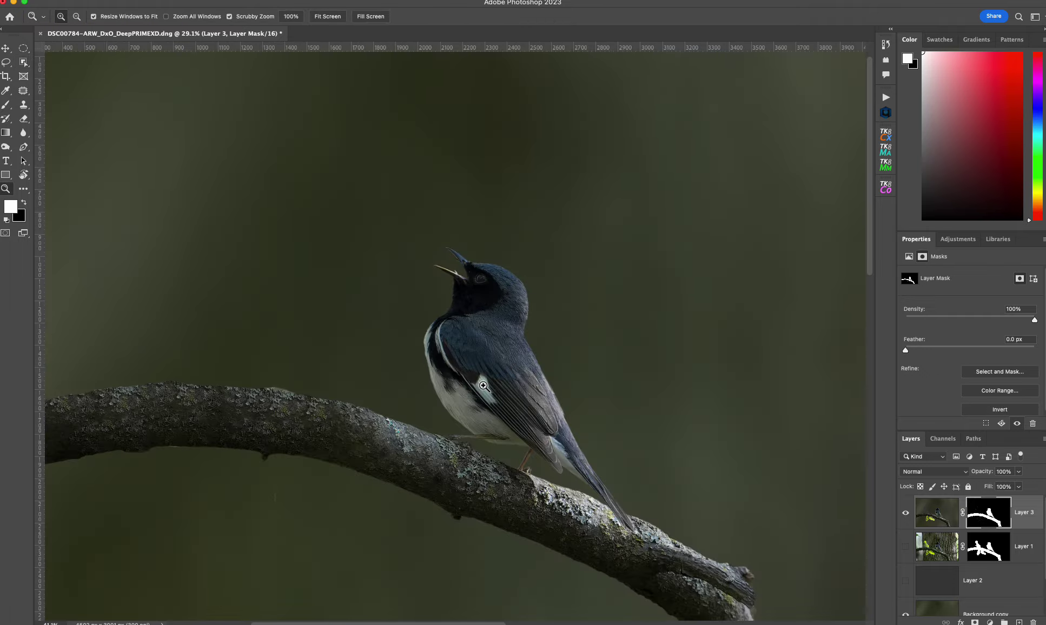
key("w")
mouse_move(247, 466)
left_mouse_down()
mouse_move(223, 572)
mouse_move(128, 488)
left_mouse_up()
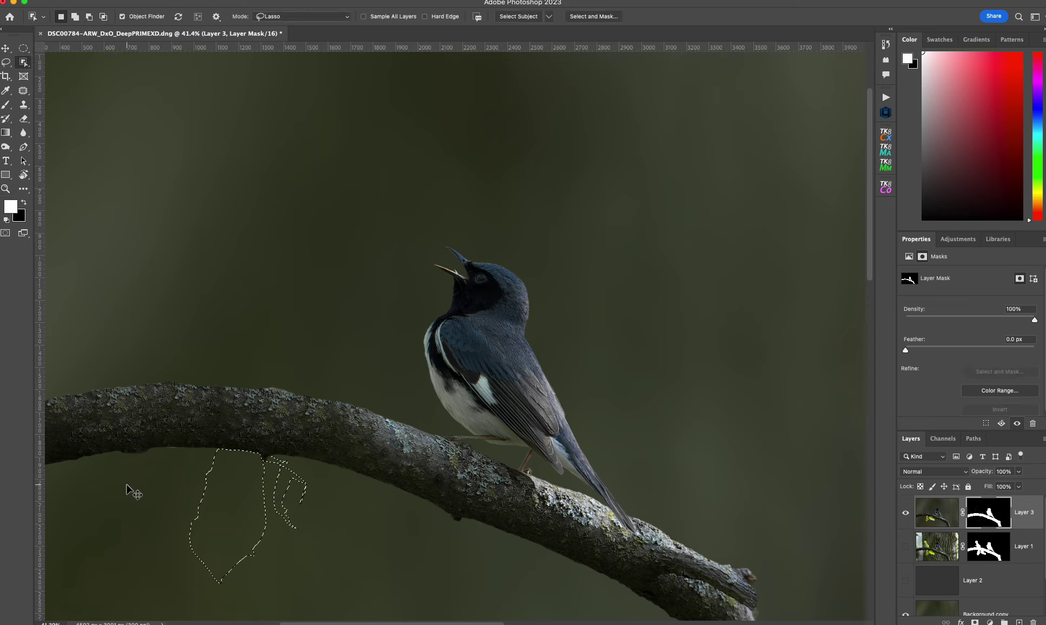
key("super+d")
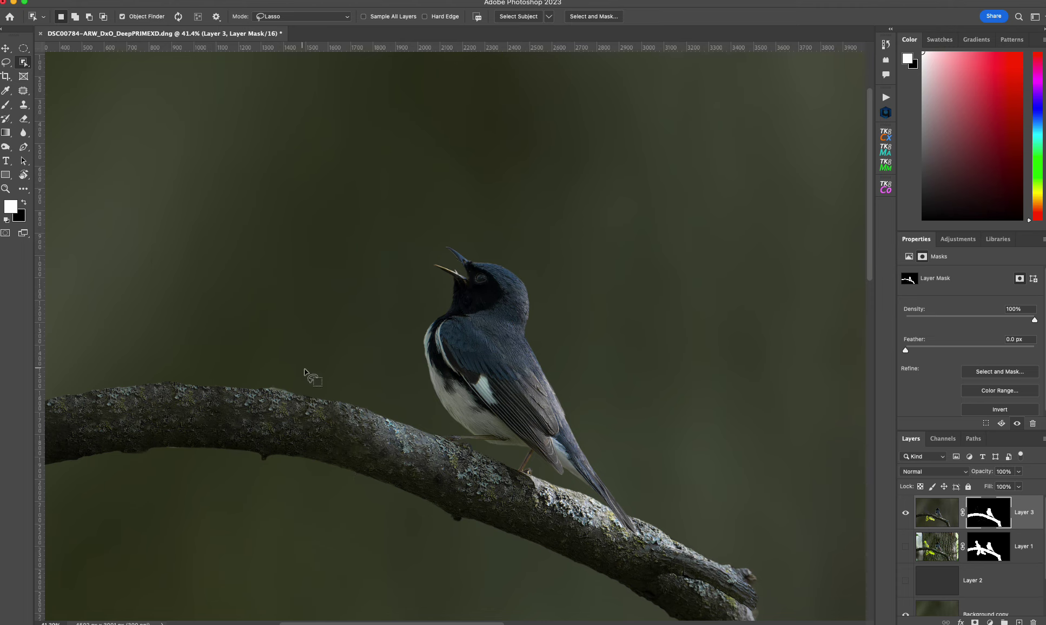
- Stamp the visible layers into a new layer above Layer 3 and open it in the Camera Raw Filter
left_click_drag(311, 373, 262, 372)
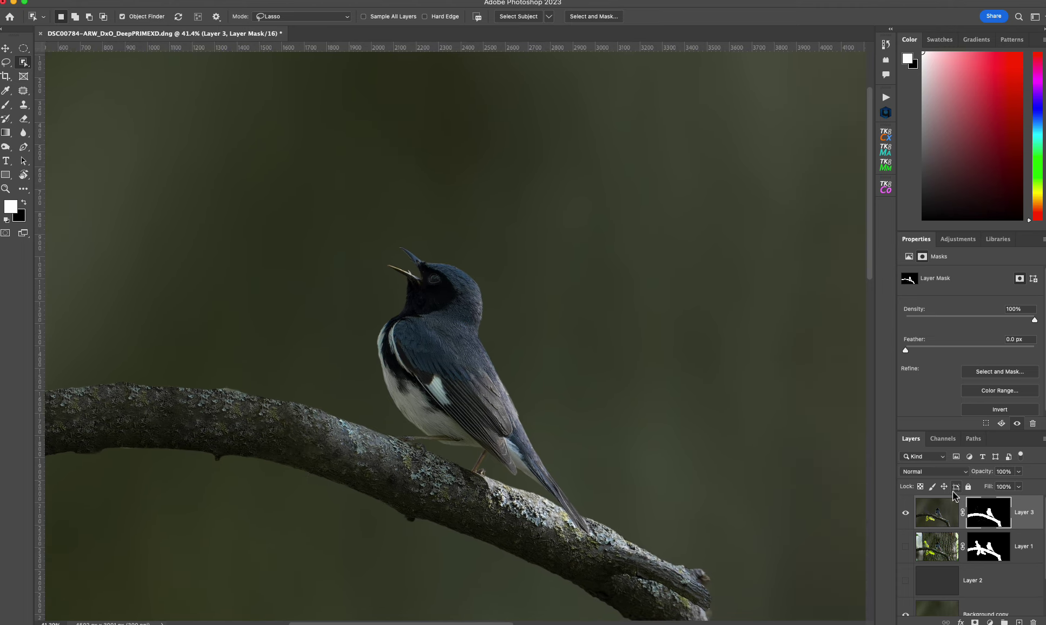
left_click(947, 519)
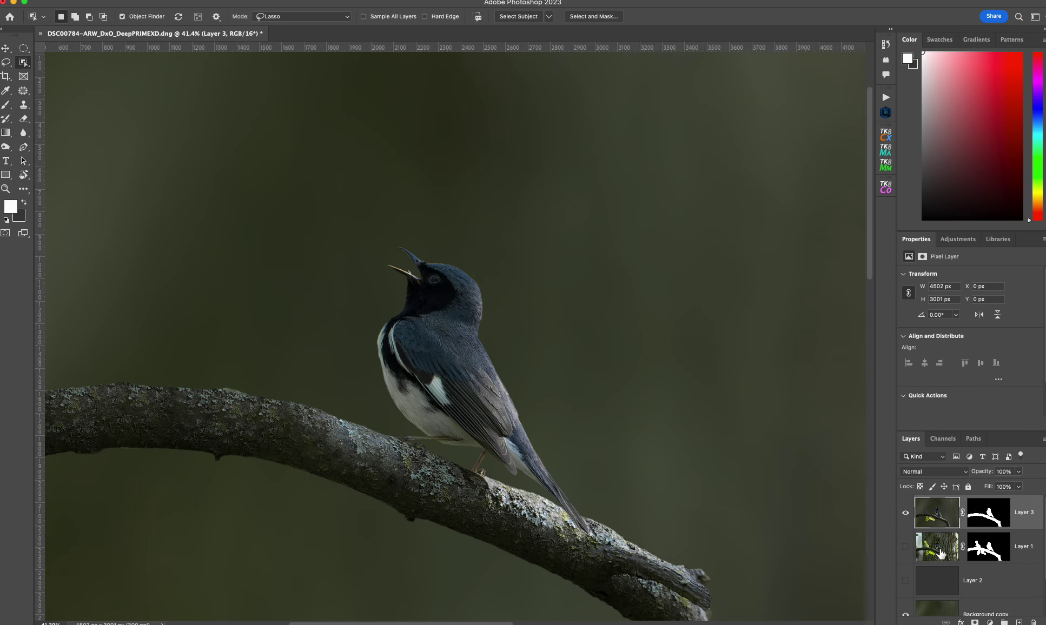
key("super+alt+shift+e")
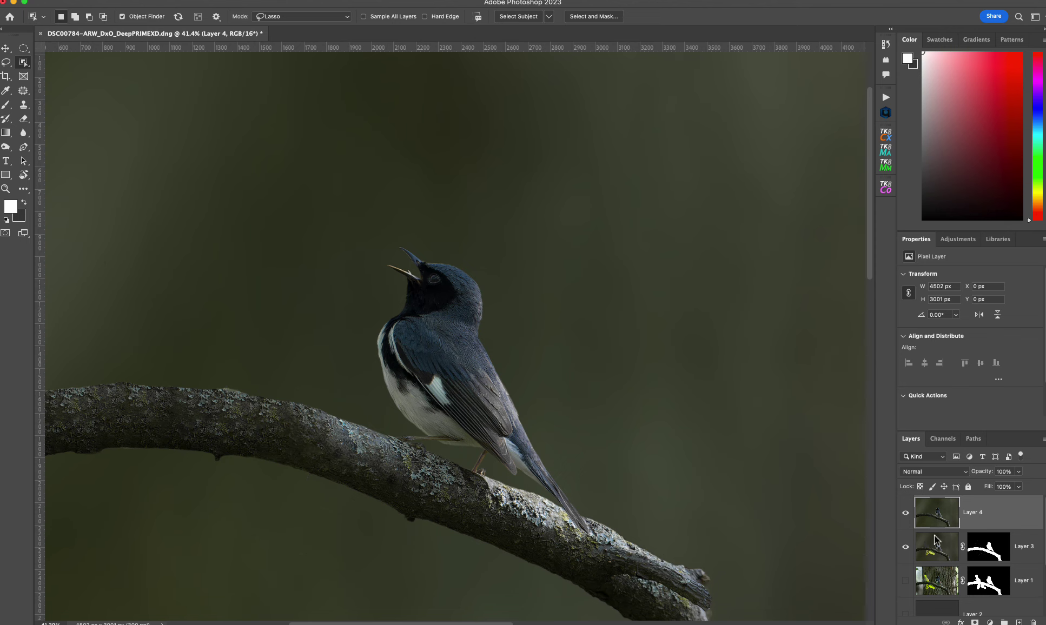
key("super+shift+a")
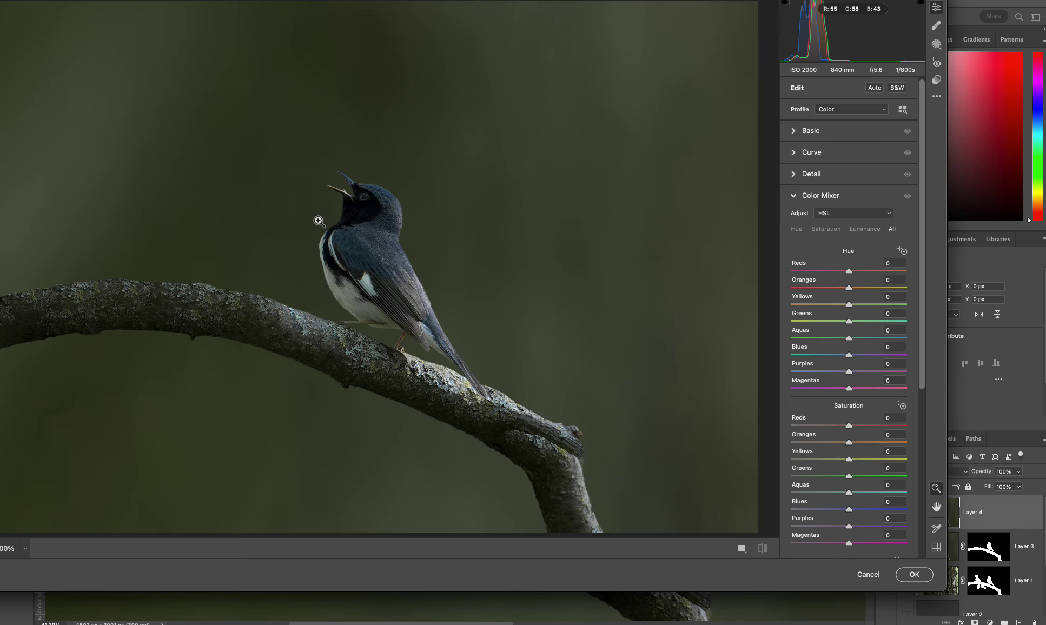
mouse_move(349, 0)
left_mouse_down()
mouse_move(393, 11)
mouse_move(363, 1)
left_mouse_up()
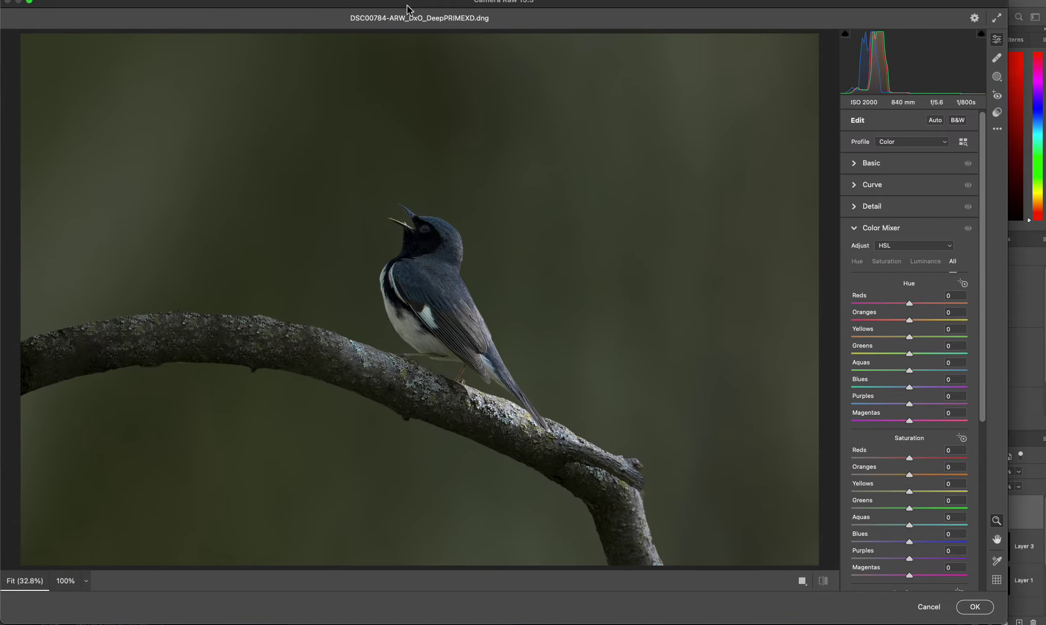
- Add a large radial mask over the image's upper-left area, subtract the subject from it and set Exposure to about +1.65
key("j")
left_click_drag(257, 161, 499, 394)
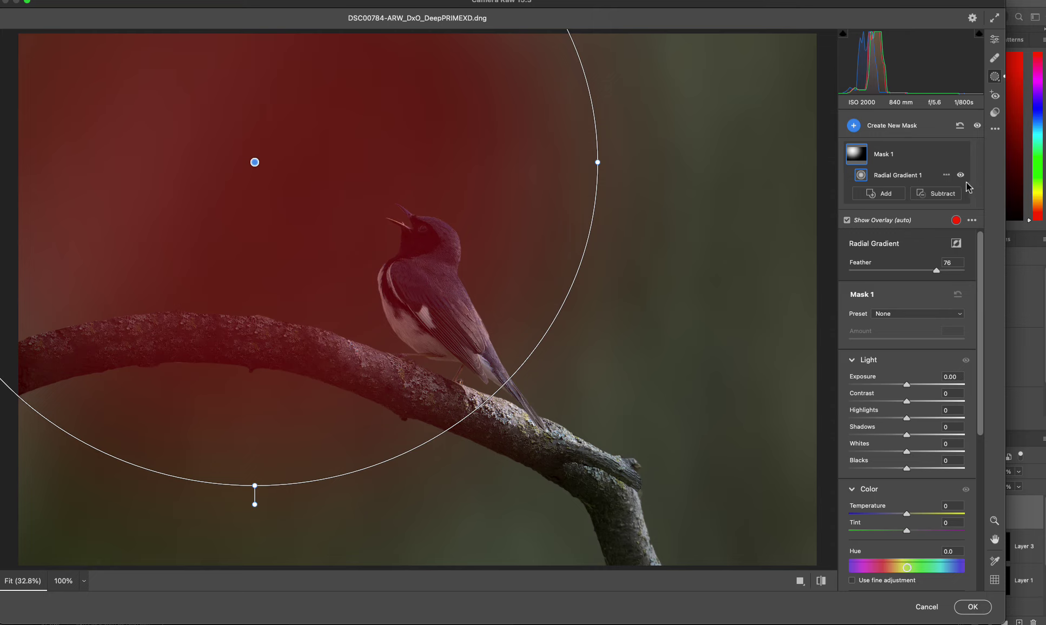
left_click(945, 196)
left_click(952, 204)
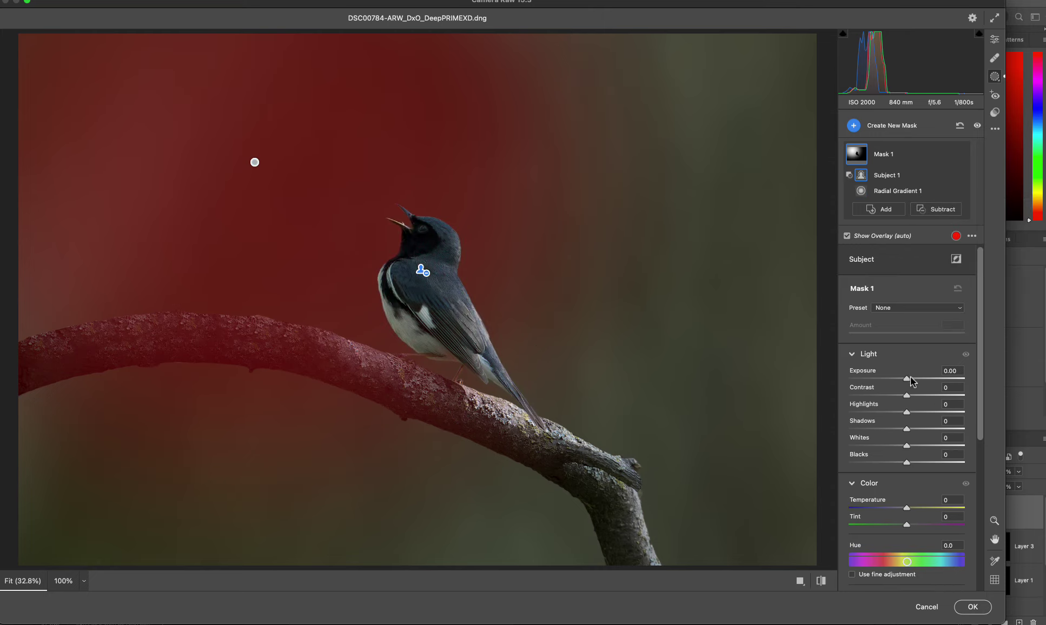
left_click_drag(908, 378, 934, 377)
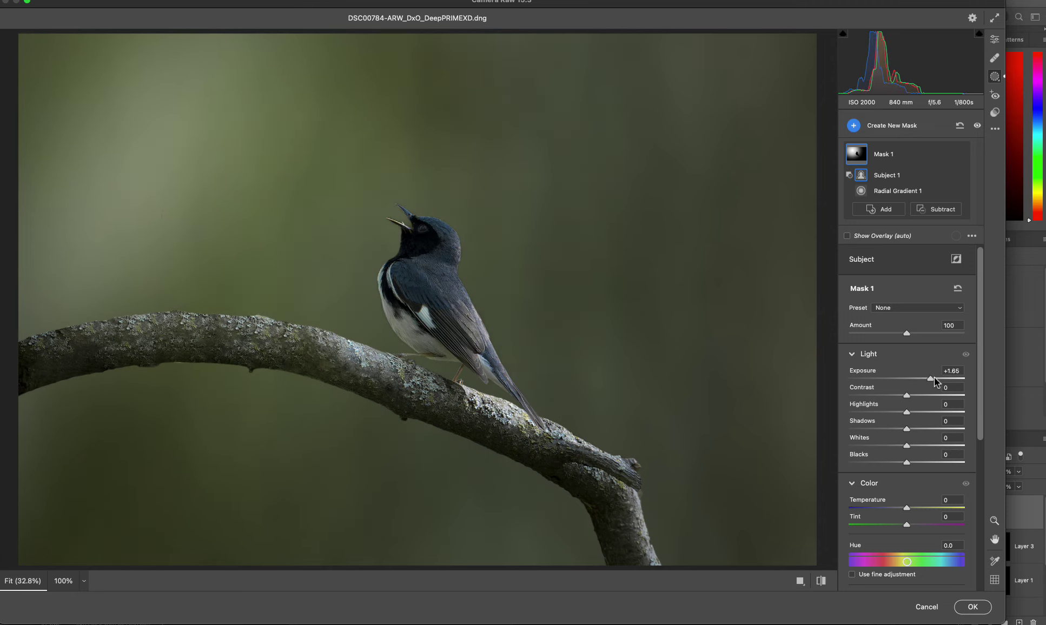
- Add a second large radial mask centred on the image's lower-right area and subtract the subject from it
key("shift+j")
left_click_drag(728, 438, 379, 116)
left_click(947, 194)
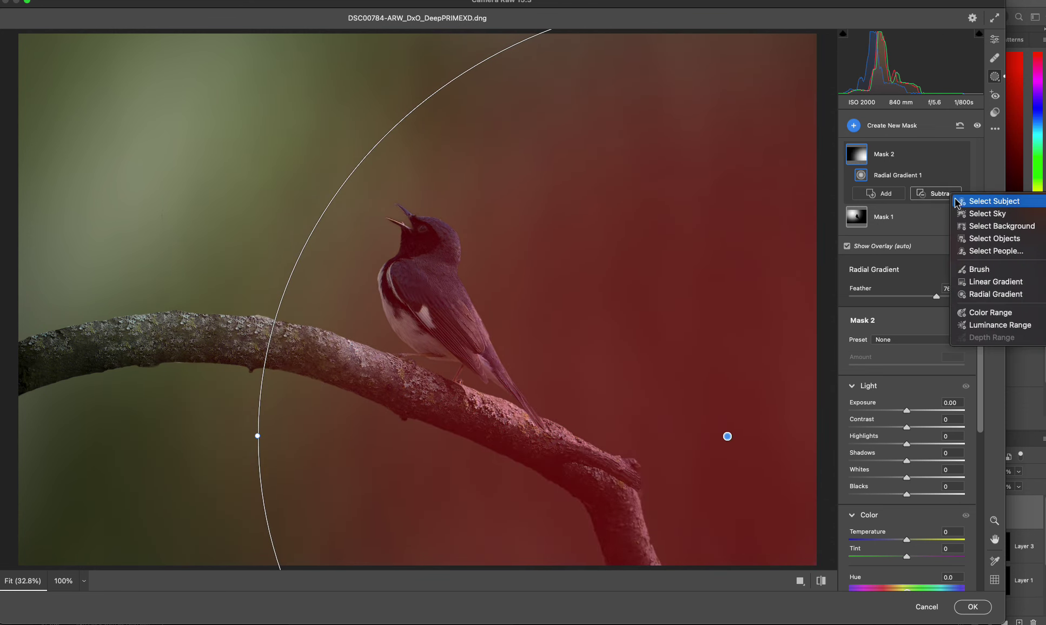
left_click(957, 202)
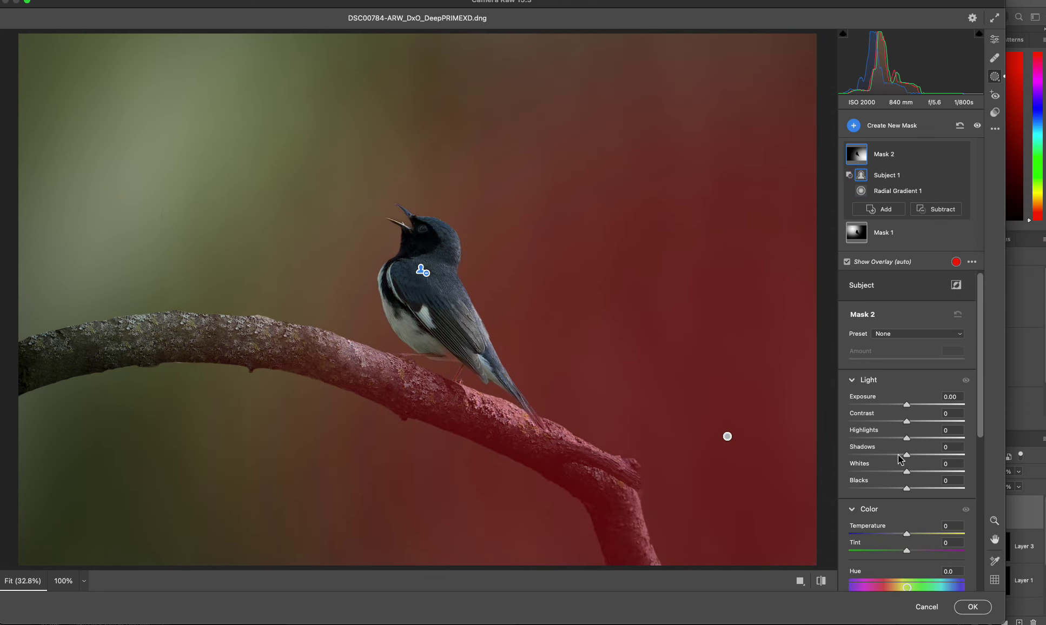
- Darken the lower-right mask by setting Highlights to -100 and Shadows to -50, and set Whites to +17
left_click_drag(907, 438, 849, 434)
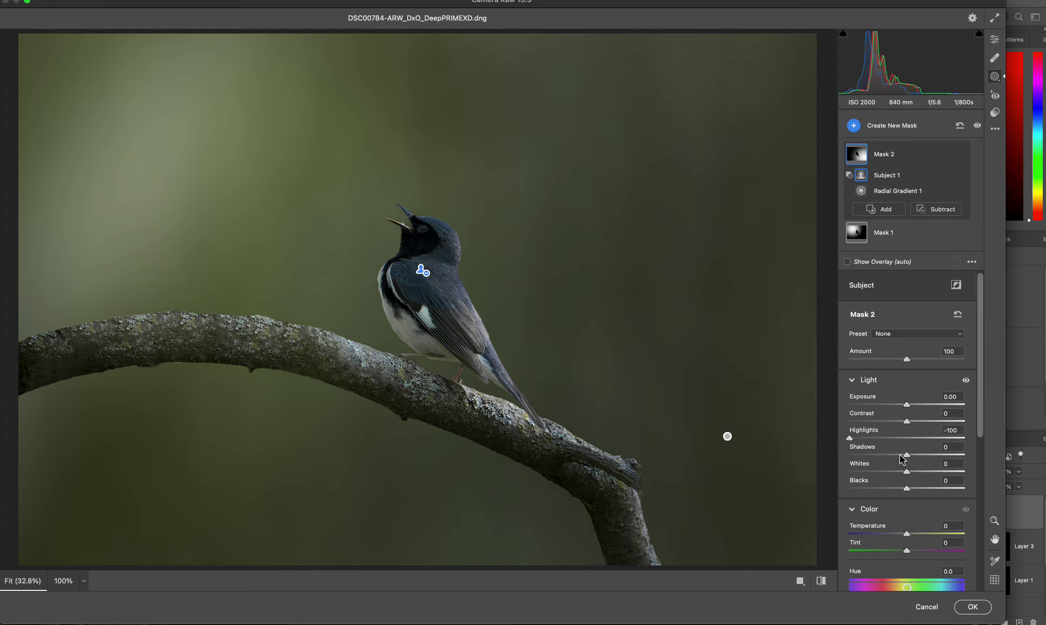
left_click_drag(906, 455, 878, 452)
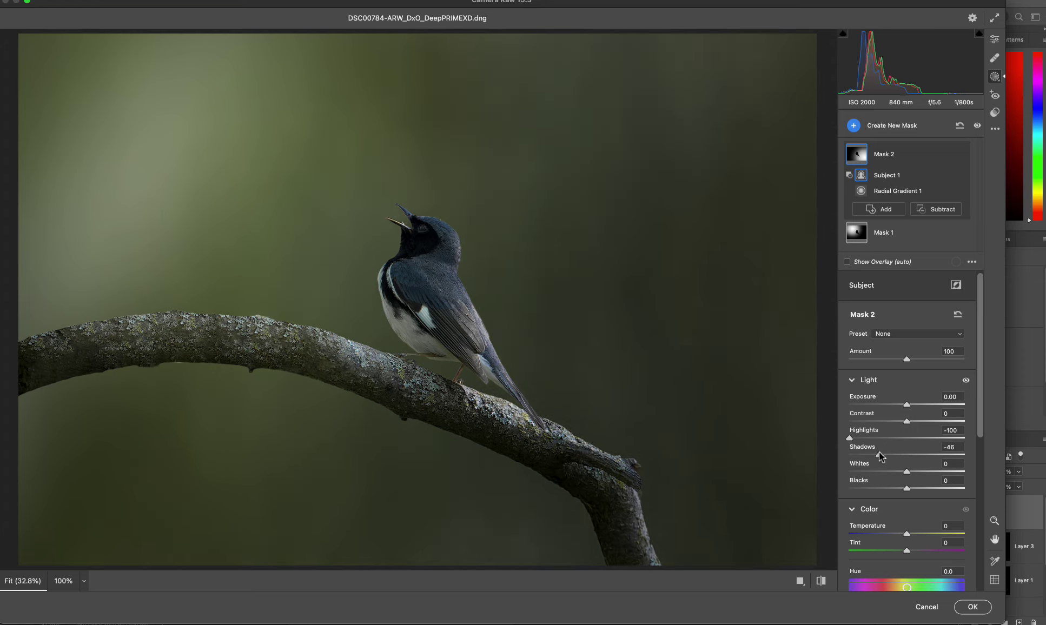
mouse_move(907, 472)
left_mouse_down()
mouse_move(894, 472)
mouse_move(914, 475)
left_mouse_up()
- In Calibration, set the Green Primary hue to +100 and its saturation to +69
left_click(995, 39)
scroll(904, 417, "down", 10)
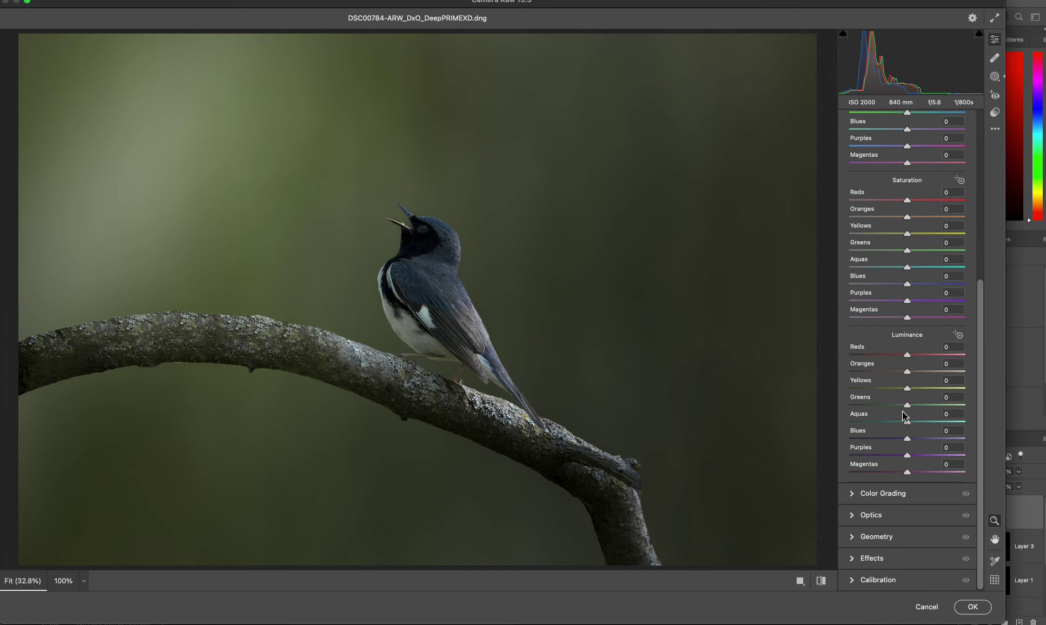
left_click(880, 575)
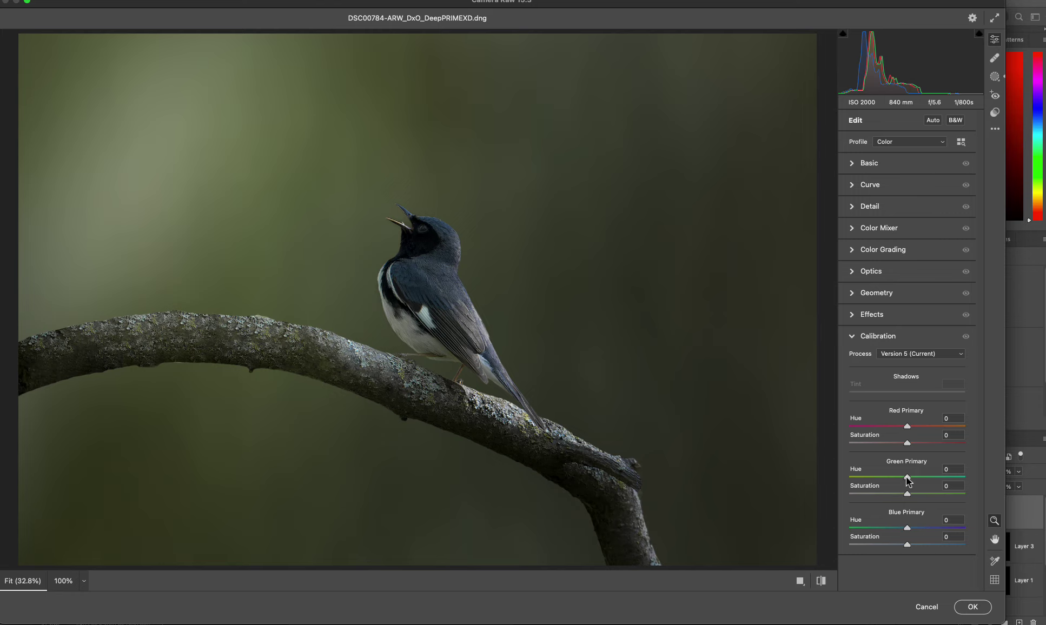
left_click_drag(909, 479, 937, 480)
left_click_drag(908, 494, 912, 496)
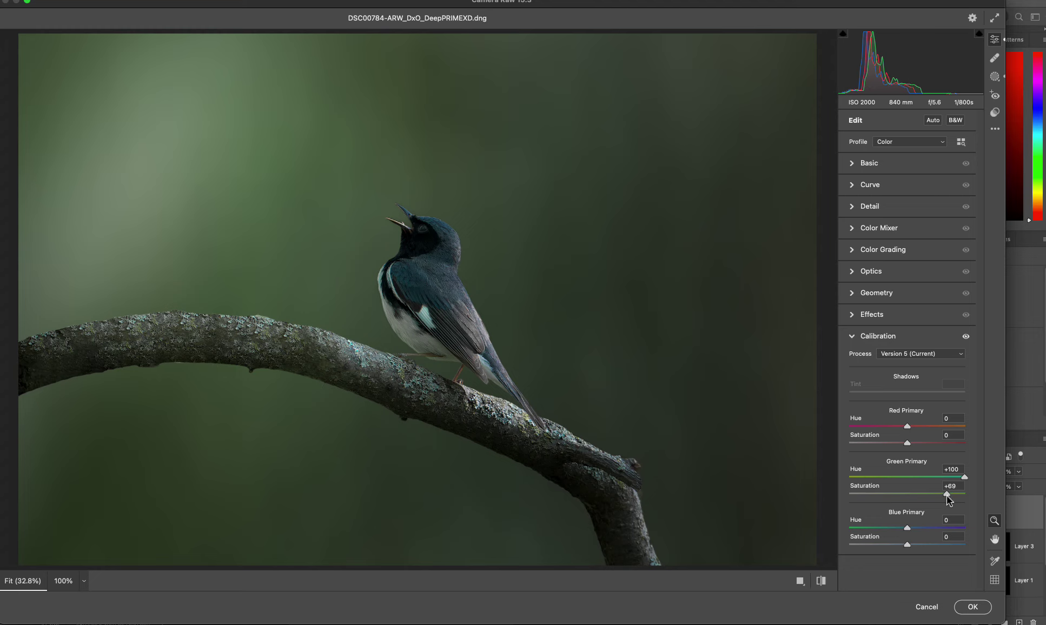
- Add a tall radial mask over the bird and its surrounding background and raise its exposure slightly
key("j")
left_click_drag(477, 183, 339, 417)
mouse_move(515, 370)
left_mouse_down()
mouse_move(486, 379)
mouse_move(497, 379)
left_mouse_up()
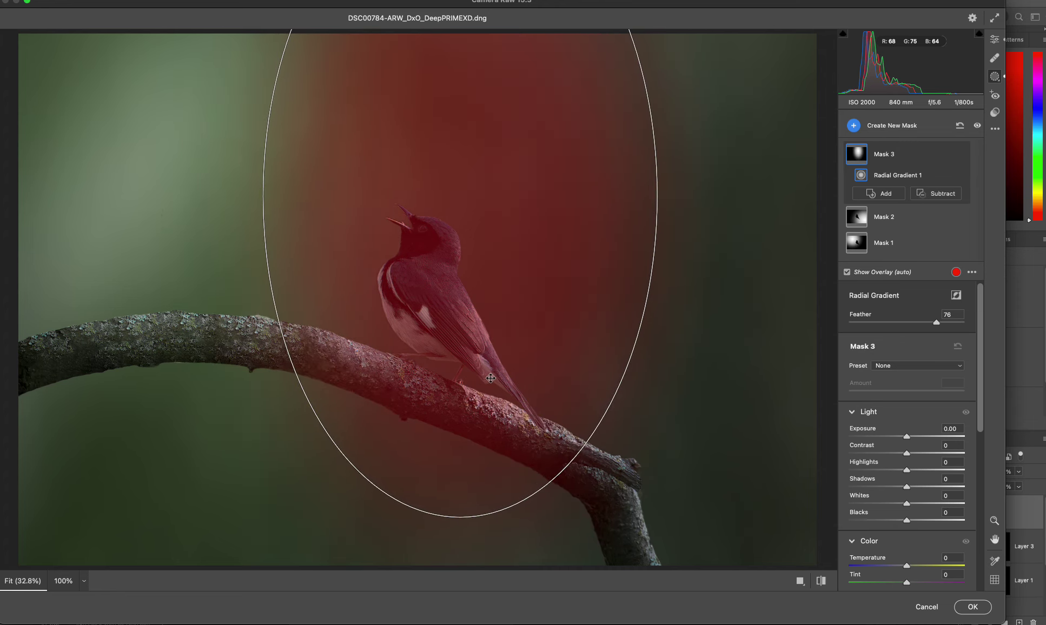
left_click_drag(904, 437, 912, 439)
- Add a narrower radial mask around the bird and intersect it with the detected subject
key("j")
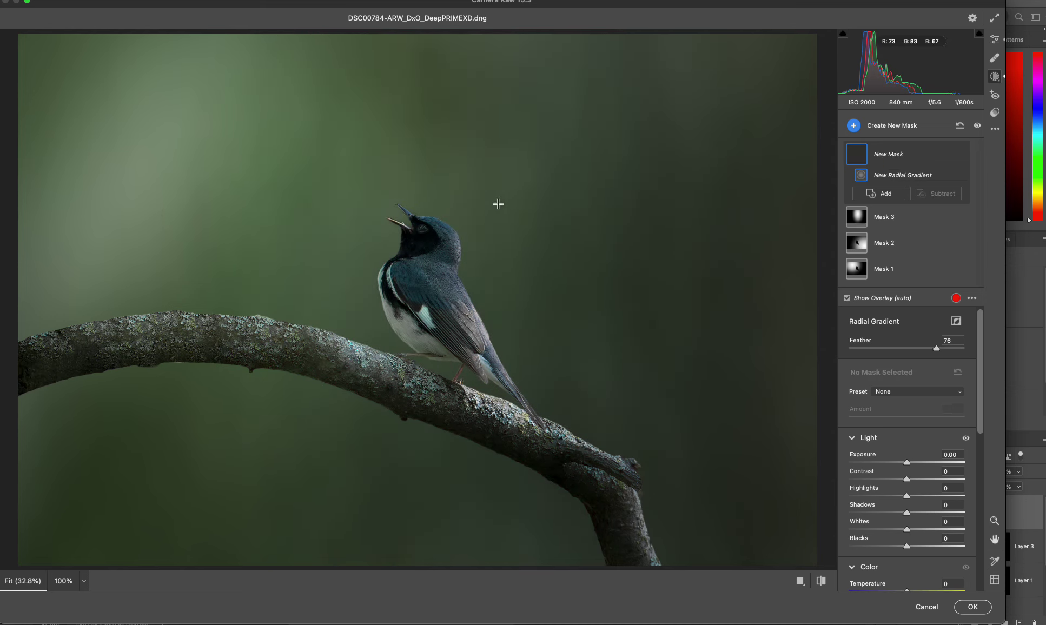
mouse_move(420, 238)
left_mouse_down()
mouse_move(541, 444)
mouse_move(521, 434)
left_mouse_up()
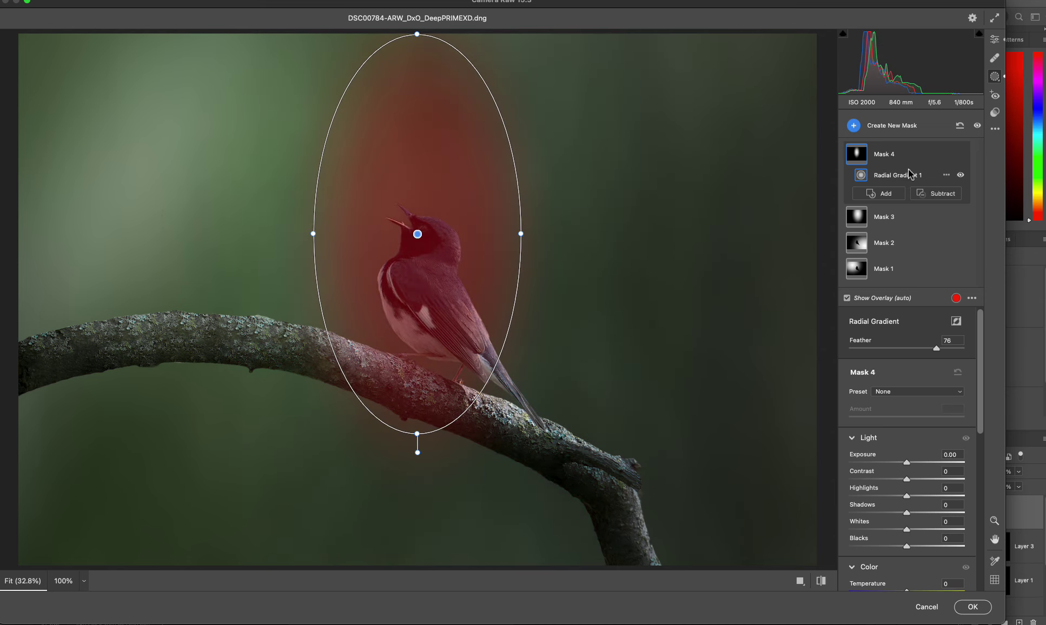
left_click(947, 155)
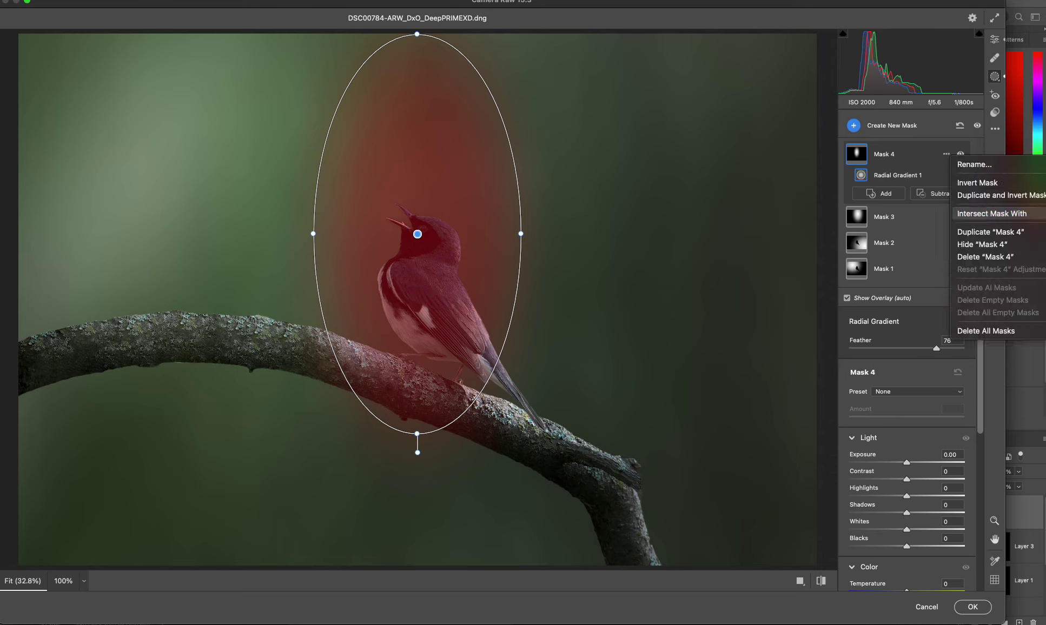
left_click(1045, 213)
- Adjust the bird's mask to Exposure +0.20, Highlights -12, Shadows +27 and Saturation -8
left_click_drag(909, 459, 911, 459)
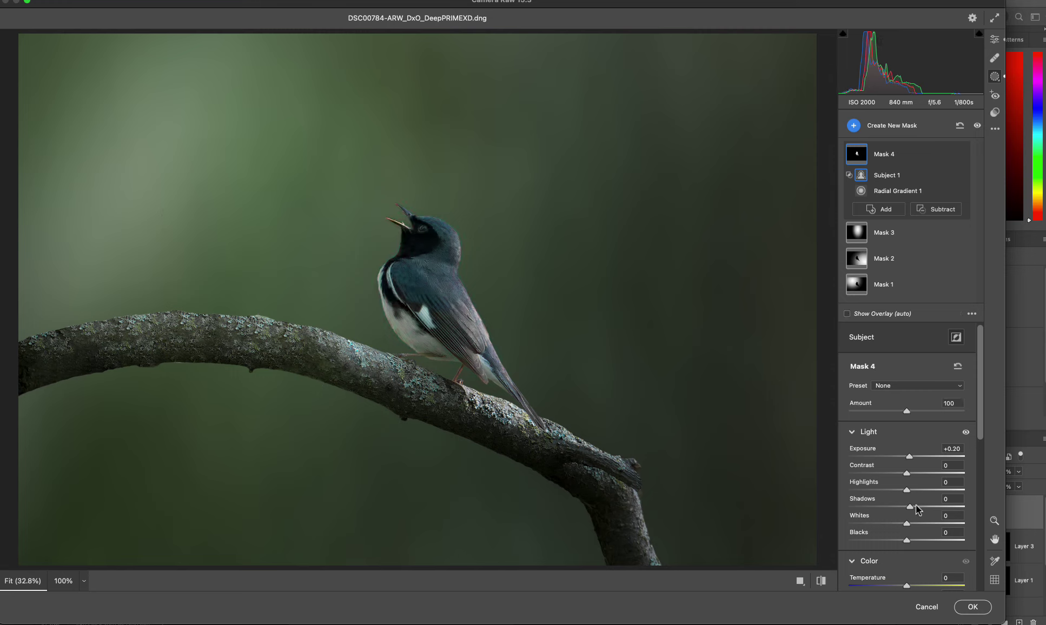
left_click_drag(935, 504, 901, 483)
key("z")
left_click_drag(397, 273, 419, 278)
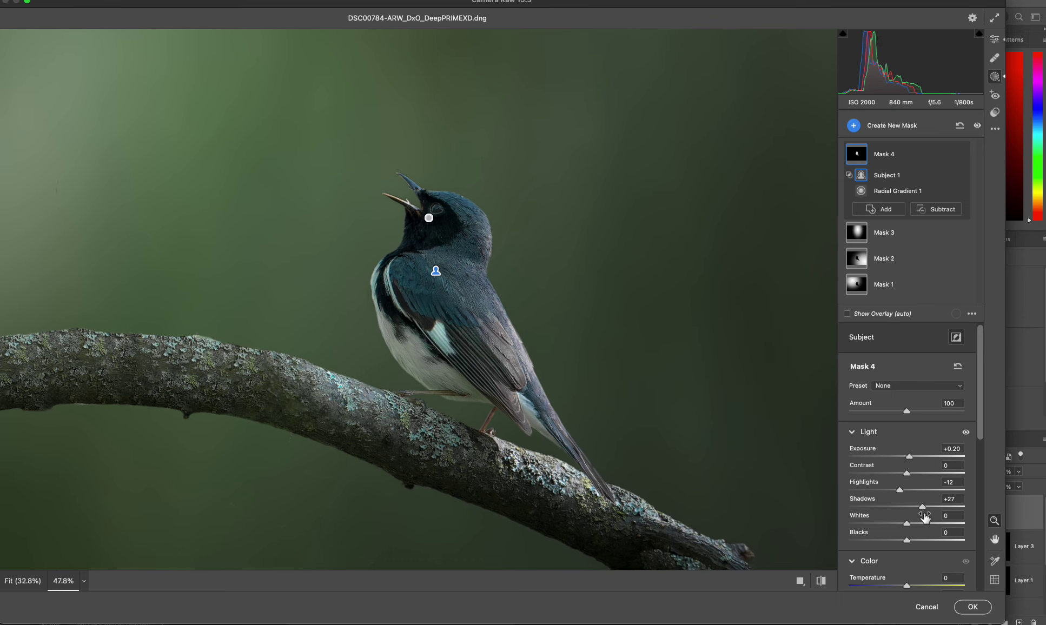
scroll(925, 518, "down", 5)
mouse_move(905, 514)
left_mouse_down()
mouse_move(886, 514)
mouse_move(900, 515)
left_mouse_up()
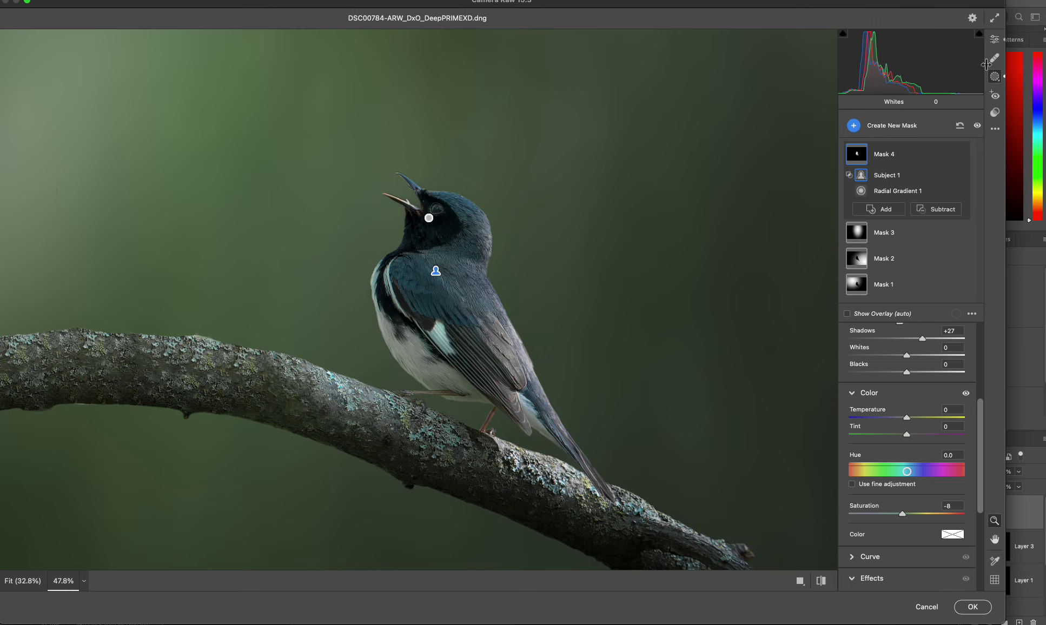
- Reduce the saturation of the Blues in the Color Mixer to mute the bird's plumage
left_click(995, 38)
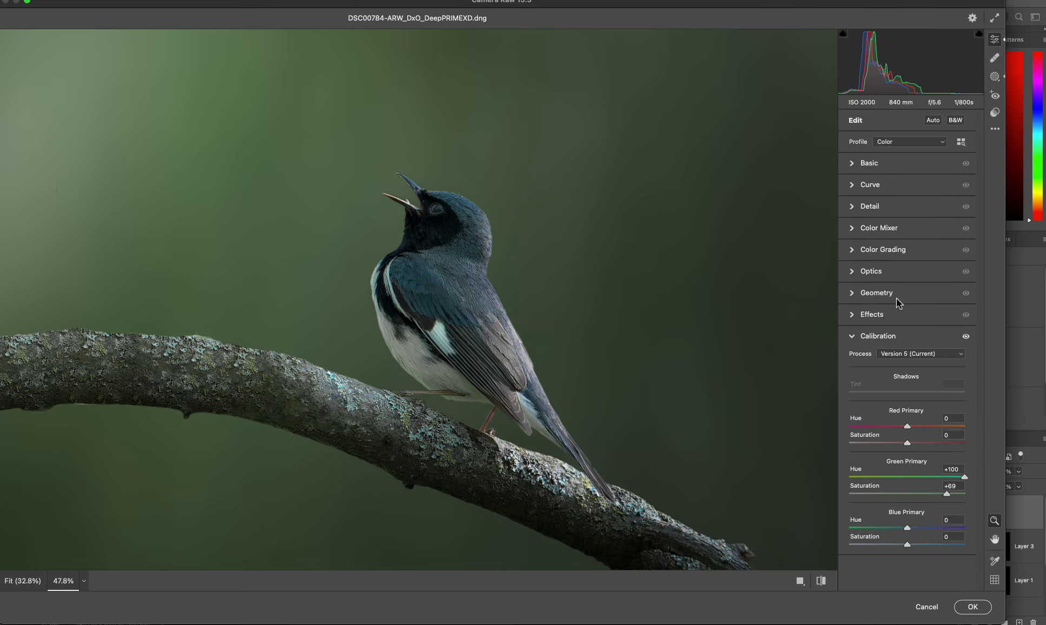
left_click(879, 228)
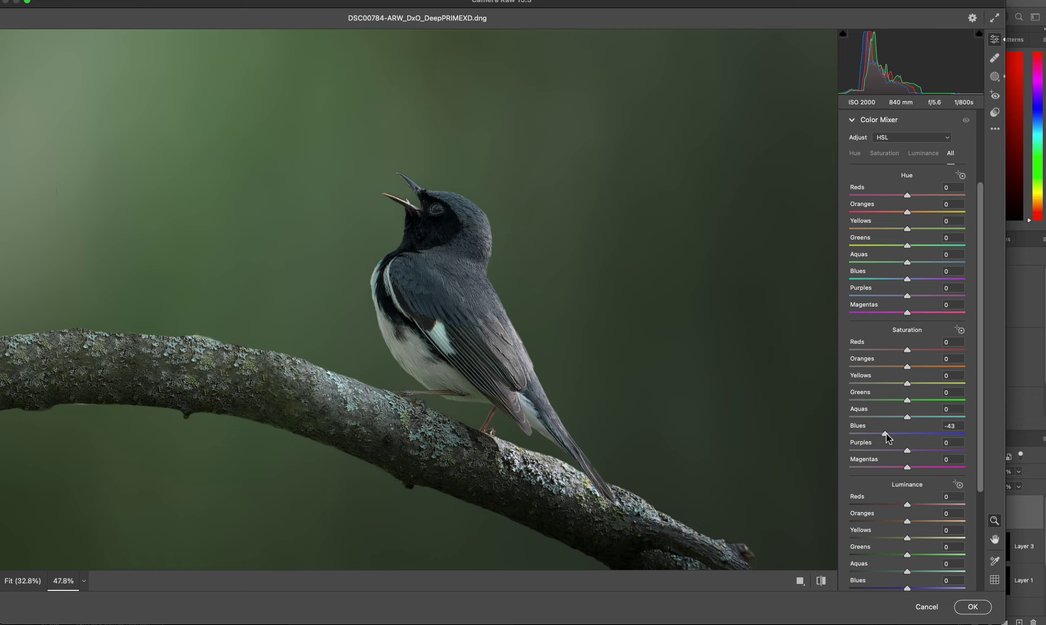
left_click_drag(893, 434, 897, 434)
- Add a small radial mask over the bird's black face and throat and intersect it with the detected subject
left_click_drag(429, 222, 521, 231)
key("shift+j")
left_click_drag(445, 176, 493, 265)
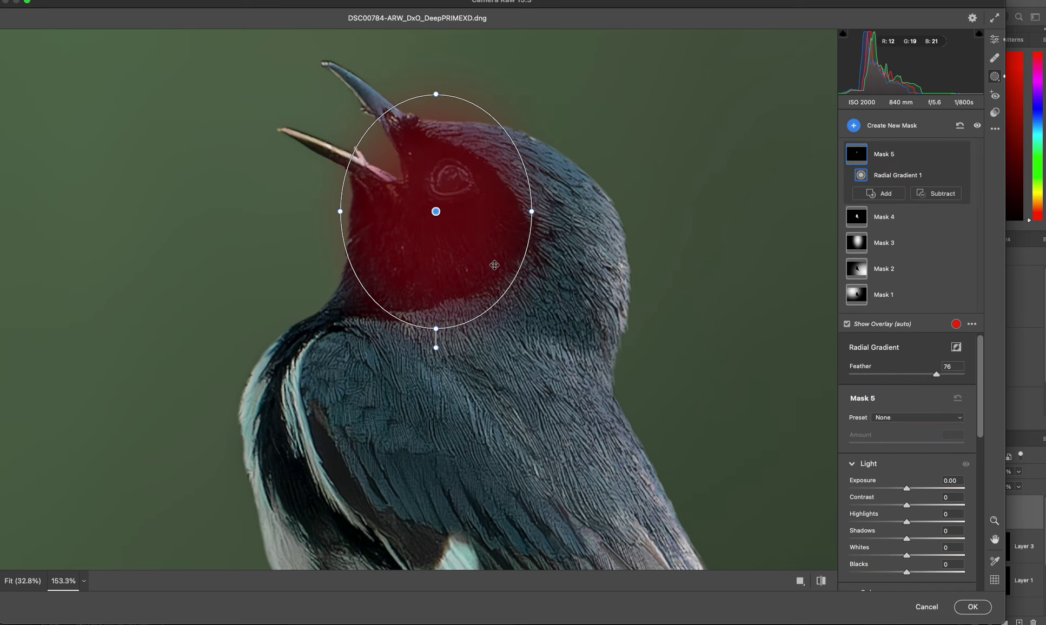
left_click(949, 176)
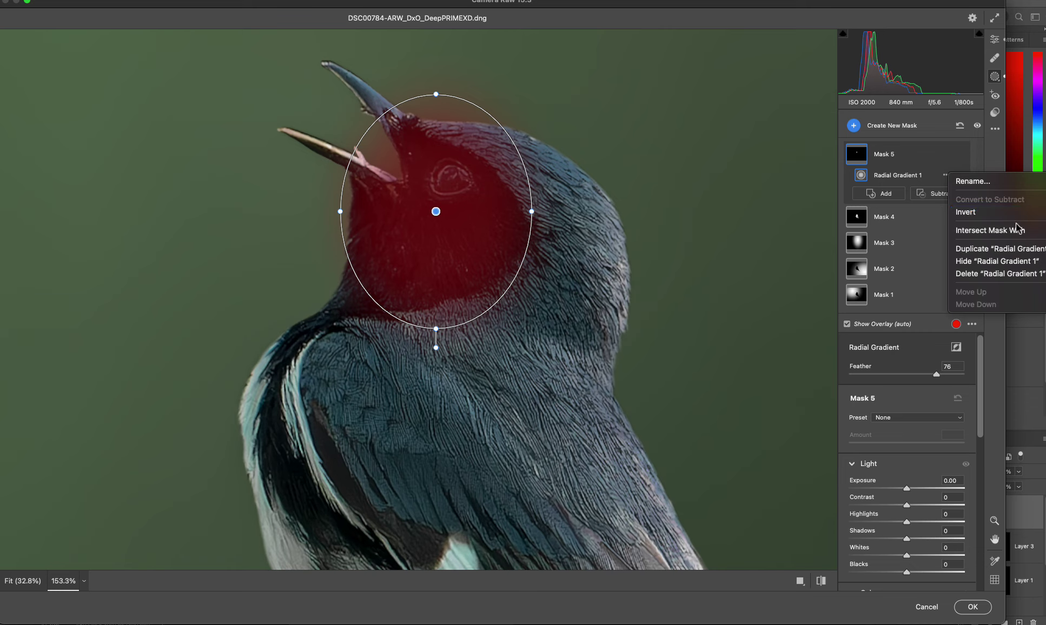
left_click(1045, 231)
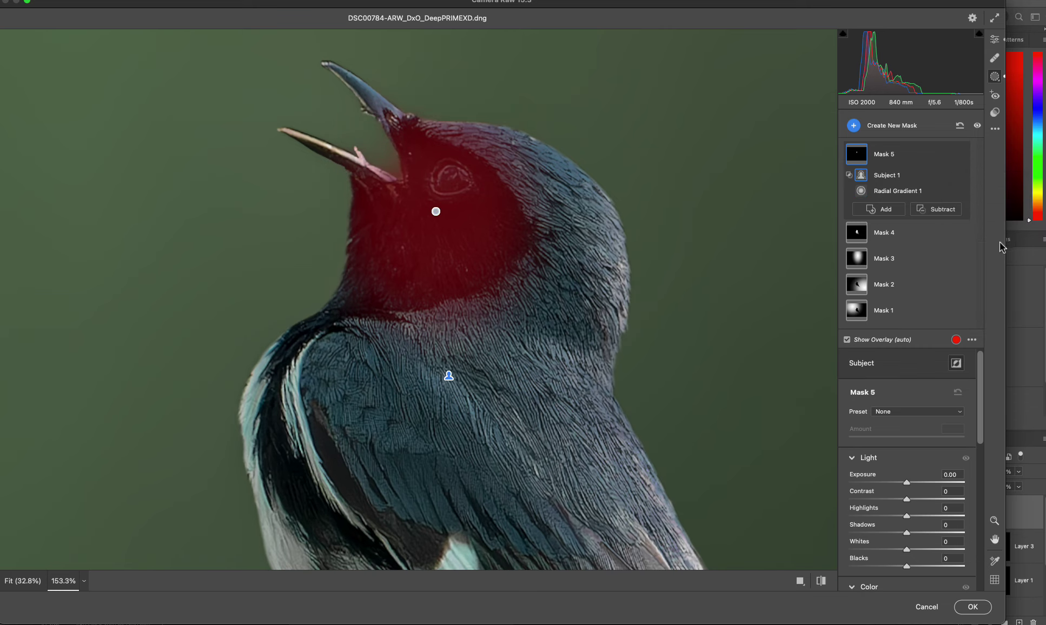
- Set the face mask's Shadows to +48 and Contrast to +77, and apply the Camera Raw adjustments
left_click_drag(901, 530, 932, 503)
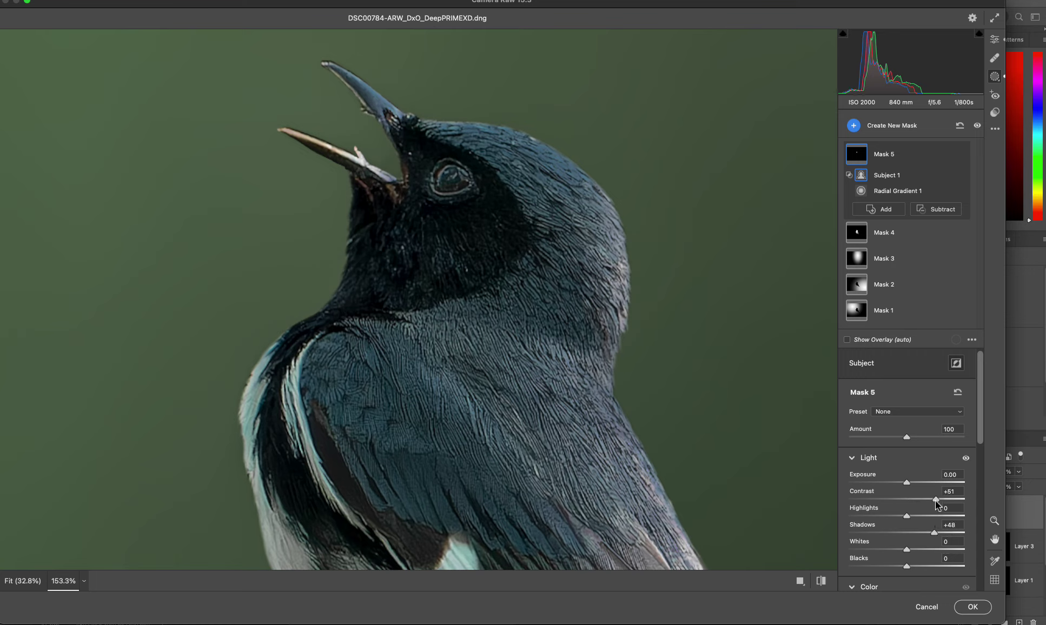
key("z")
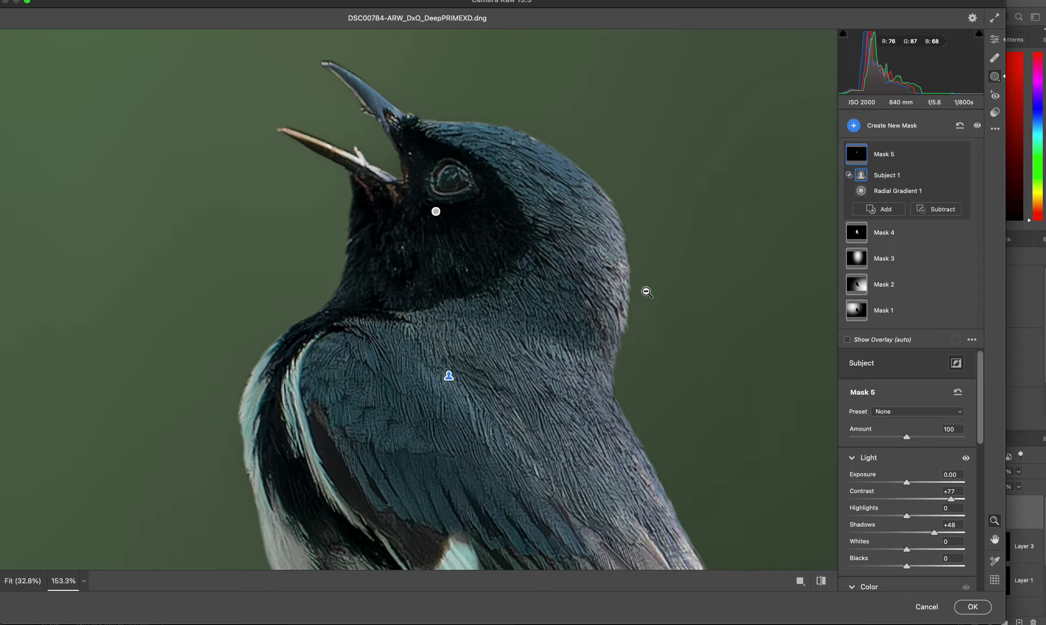
left_click_drag(648, 293, 572, 296)
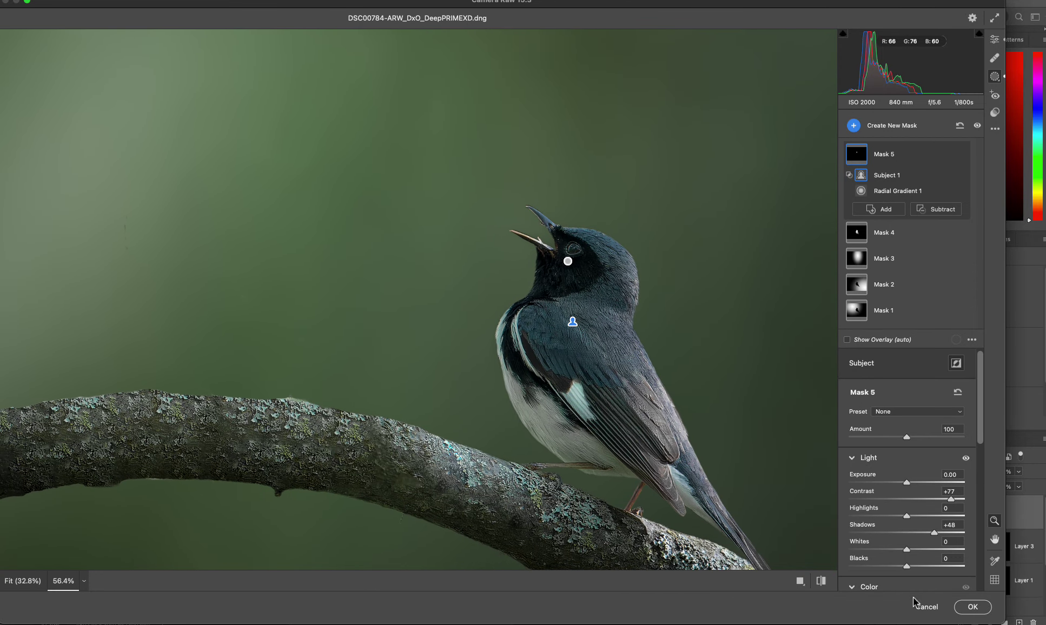
left_click(973, 607)
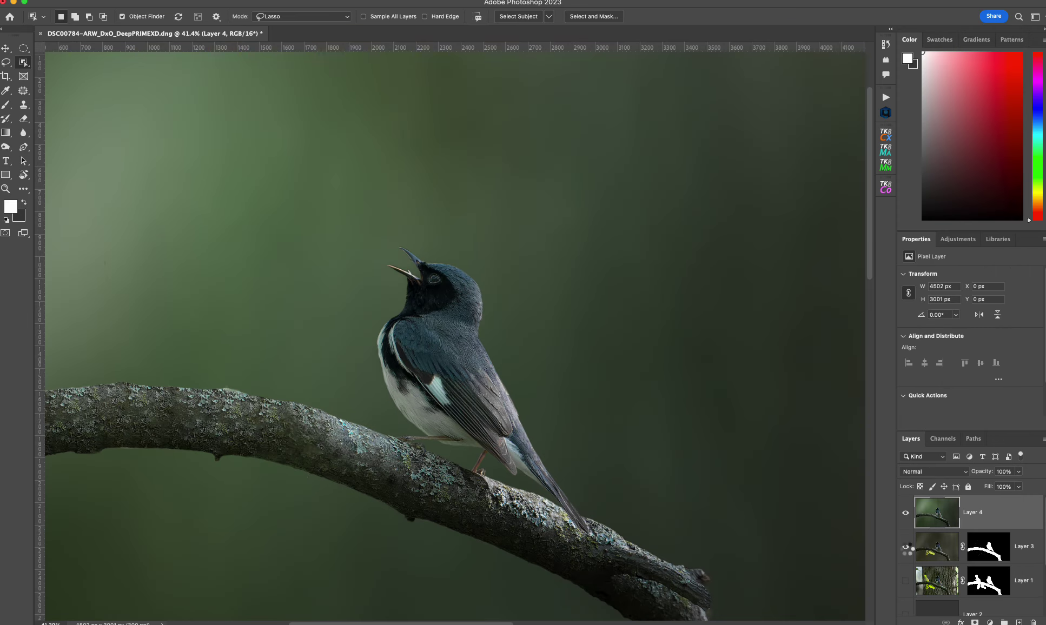
- Show only the Background layer to compare the original photo with the edit
scroll(905, 551, "down", 3)
left_click(906, 599, "alt")
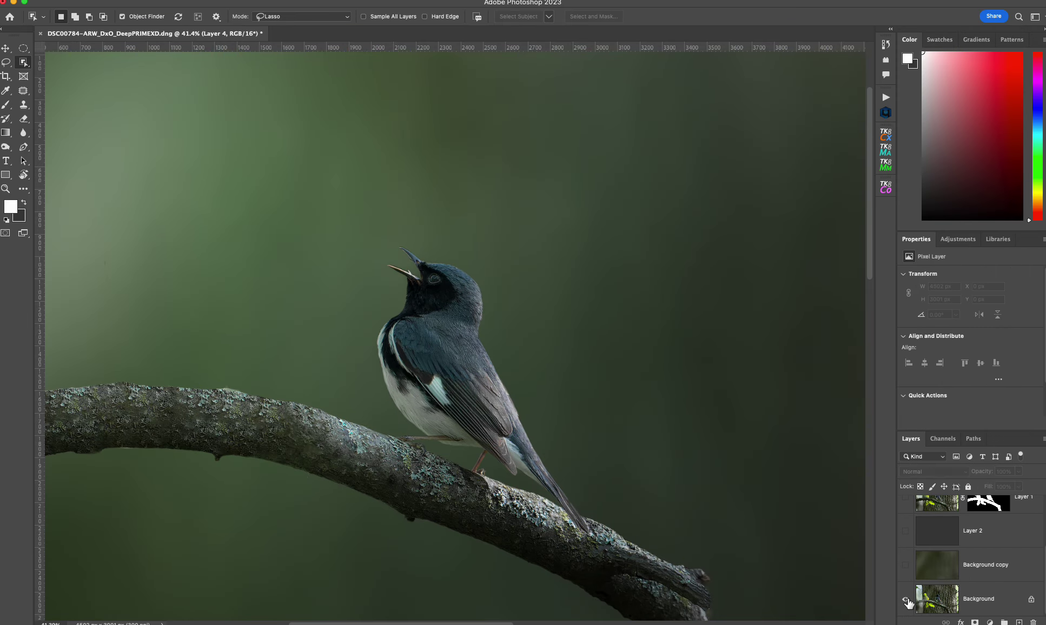
- Compare the original Background photo with the edit by toggling the other layers' visibility, ending with the edited version shown
left_click(907, 601, "alt")
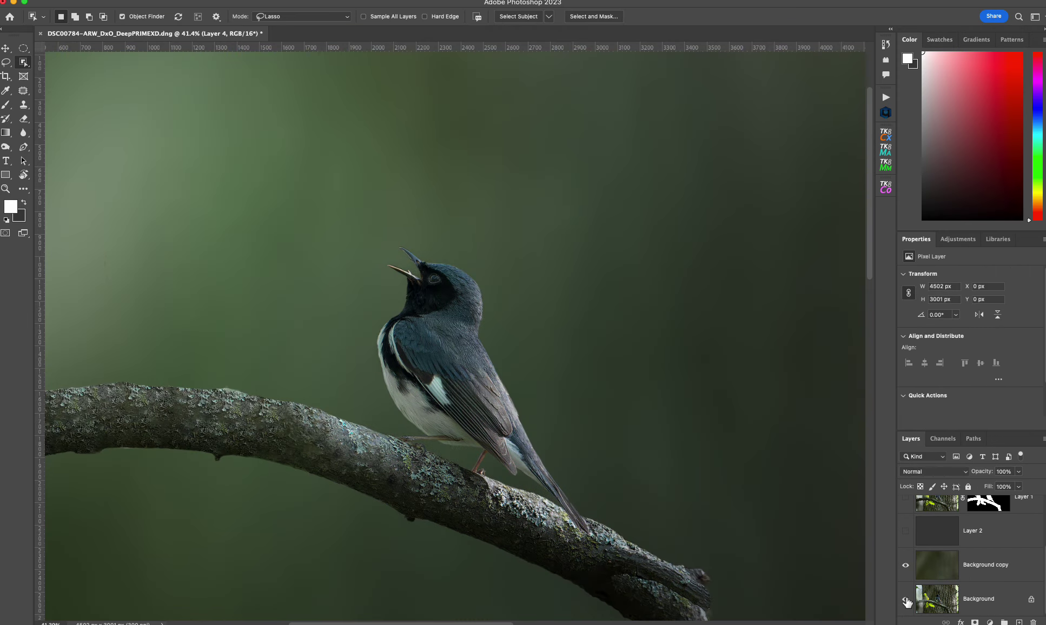
left_click(907, 600, "alt")
left_click(907, 600, "alt")
left_click(908, 600, "alt")
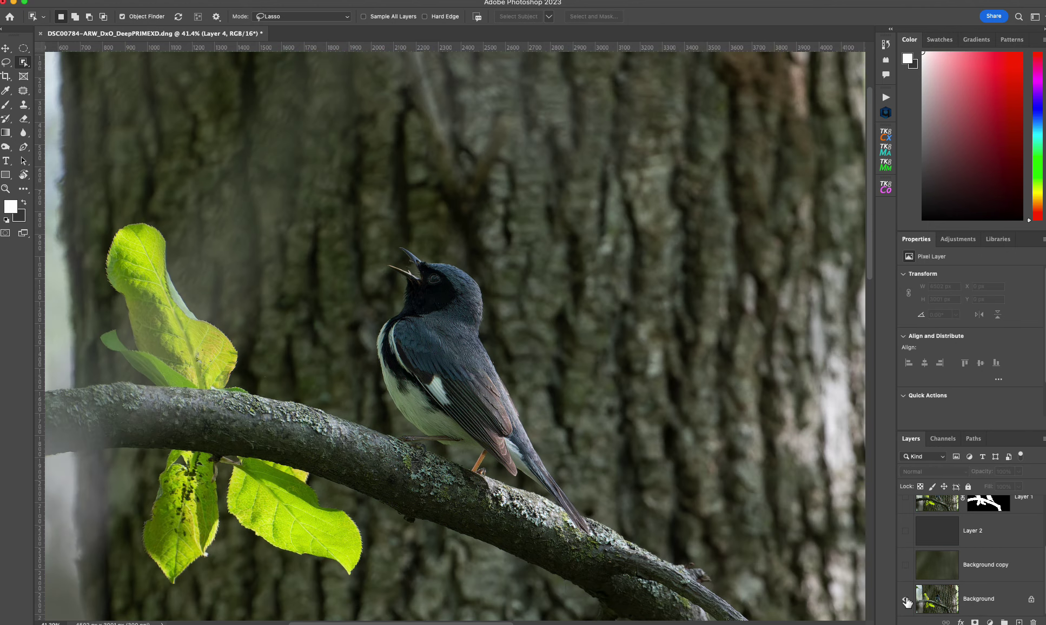
left_click(908, 600, "alt")
- On Layer 4, select the dark broken stub at the branch's bend with the Object Selection tool in Lasso mode
left_click_drag(737, 541, 650, 315)
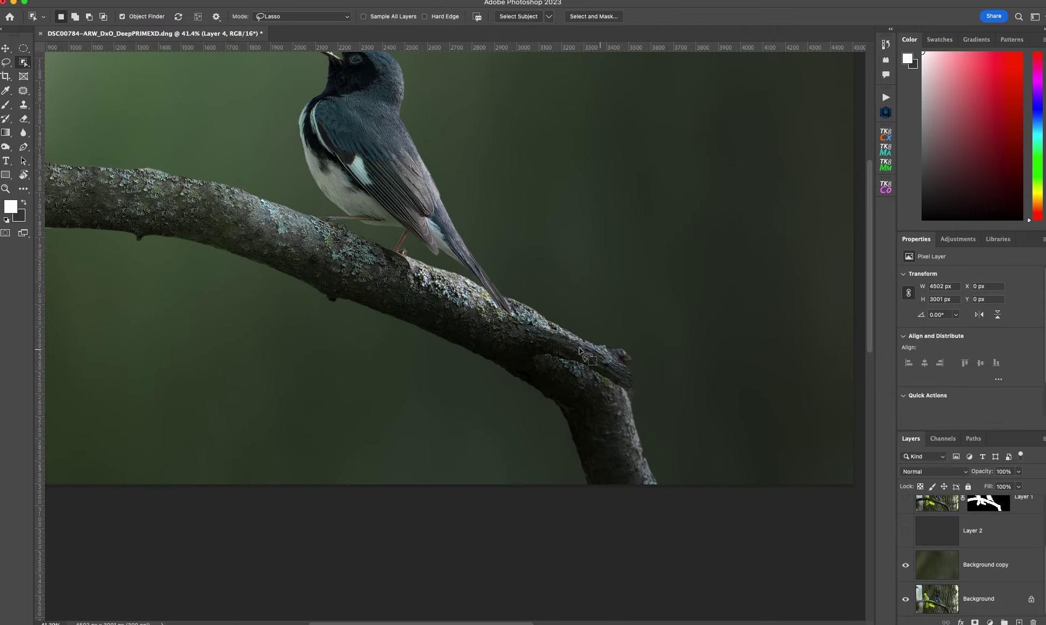
scroll(957, 558, "up", 3)
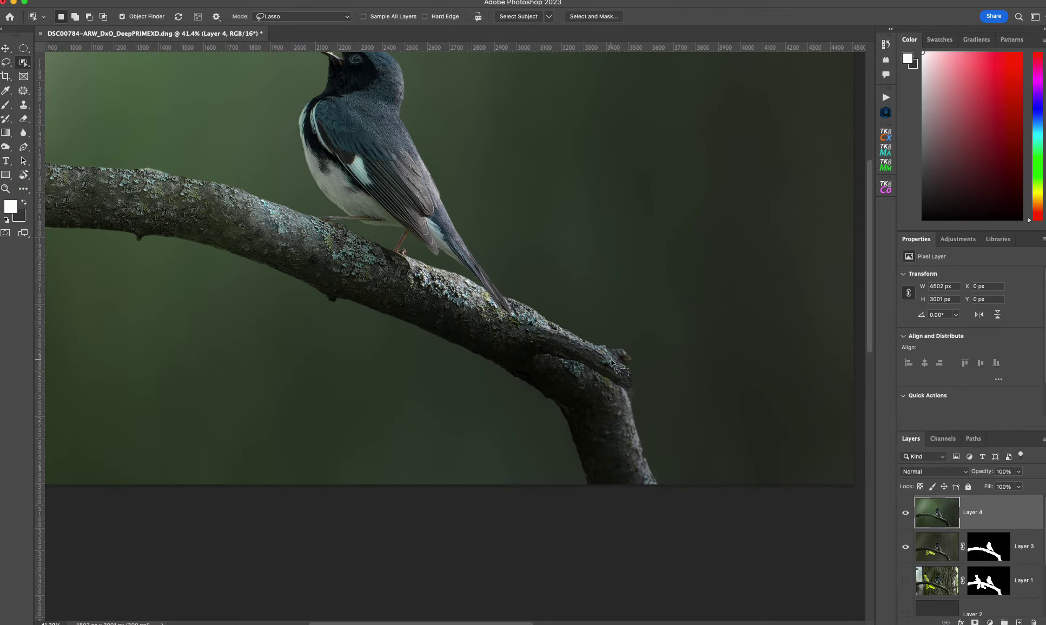
mouse_move(539, 328)
left_mouse_down()
mouse_move(620, 354)
mouse_move(647, 417)
mouse_move(642, 490)
mouse_move(609, 481)
left_mouse_up()
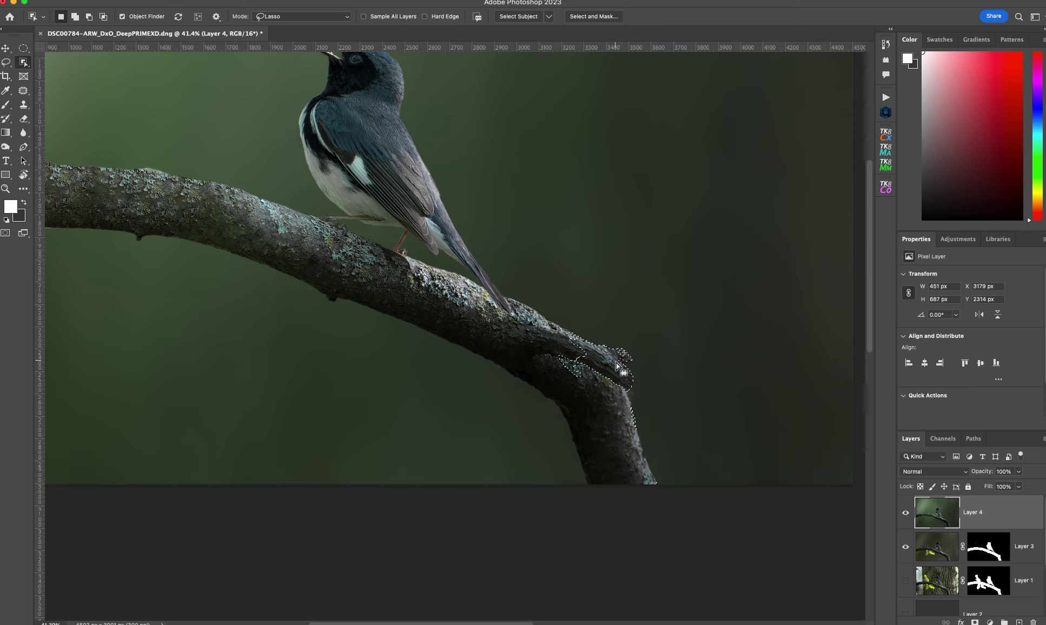
mouse_move(587, 370)
left_mouse_down()
mouse_move(541, 323)
mouse_move(596, 377)
left_mouse_up()
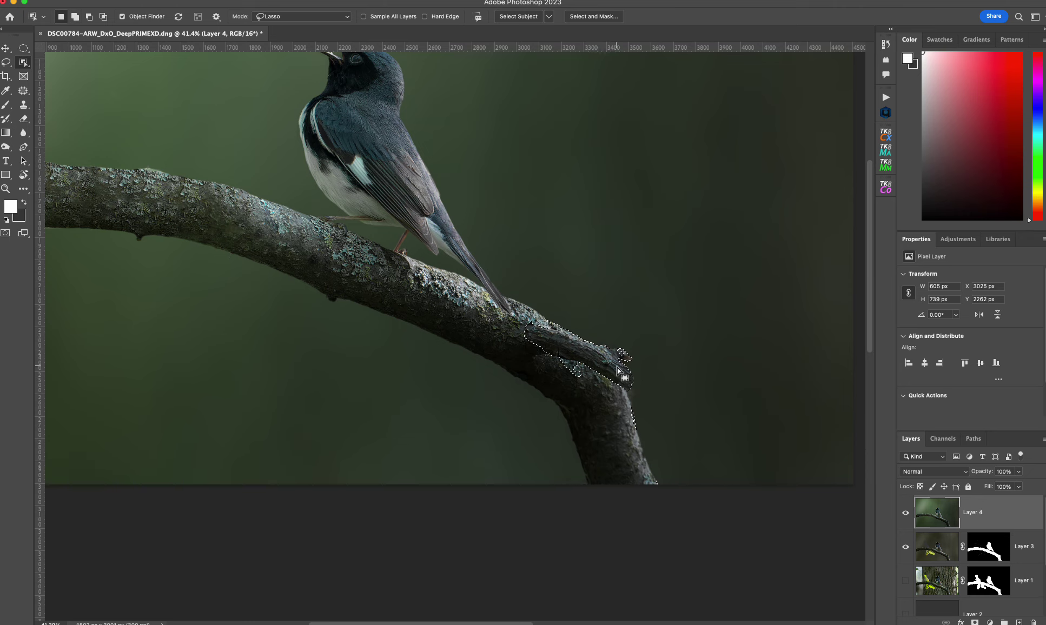
- Open Content-Aware Fill for the stub selection, paint the sampling area along the adjoining branch and trim its overflow onto the background
right_click(611, 364)
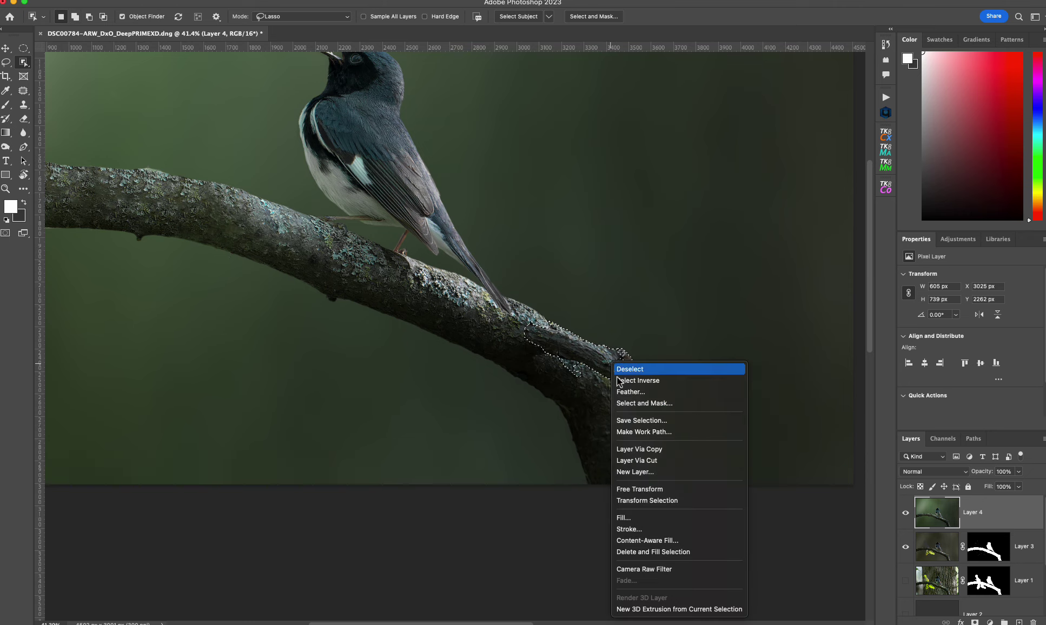
left_click(678, 541)
mouse_move(485, 344)
left_mouse_down()
mouse_move(368, 302)
mouse_move(198, 222)
left_mouse_up()
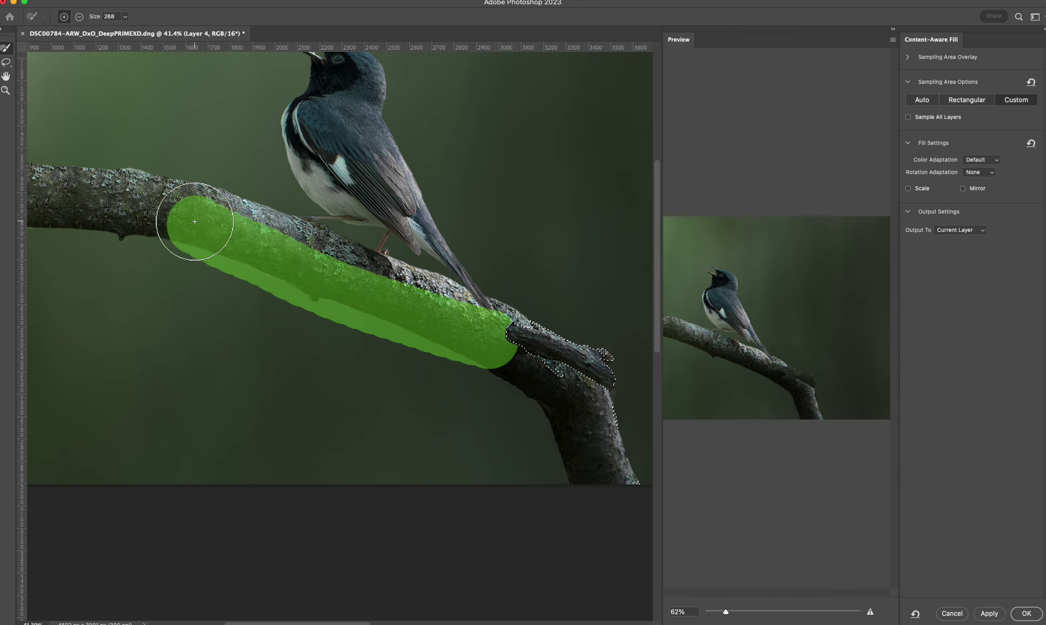
mouse_move(519, 385)
left_mouse_down()
mouse_move(619, 474)
mouse_move(559, 401)
mouse_move(510, 367)
left_mouse_up()
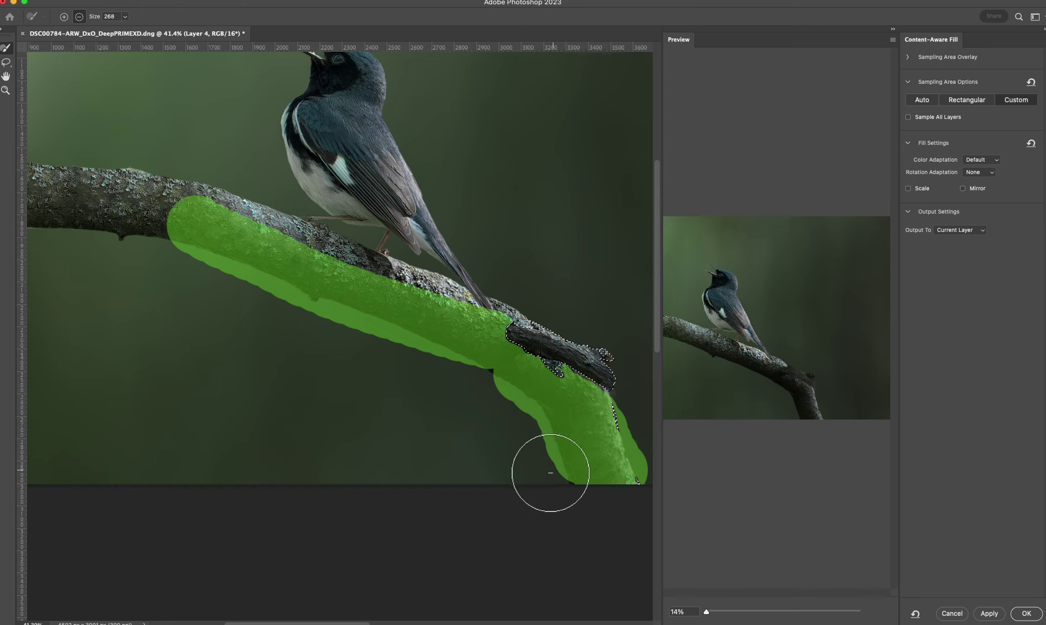
left_click(530, 467, "alt")
mouse_move(530, 467)
left_mouse_down()
mouse_move(478, 398)
mouse_move(344, 343)
mouse_move(324, 322)
mouse_move(177, 269)
mouse_move(302, 327)
mouse_move(420, 364)
mouse_move(530, 442)
mouse_move(542, 465)
mouse_move(641, 440)
mouse_move(641, 416)
mouse_move(659, 460)
left_mouse_up()
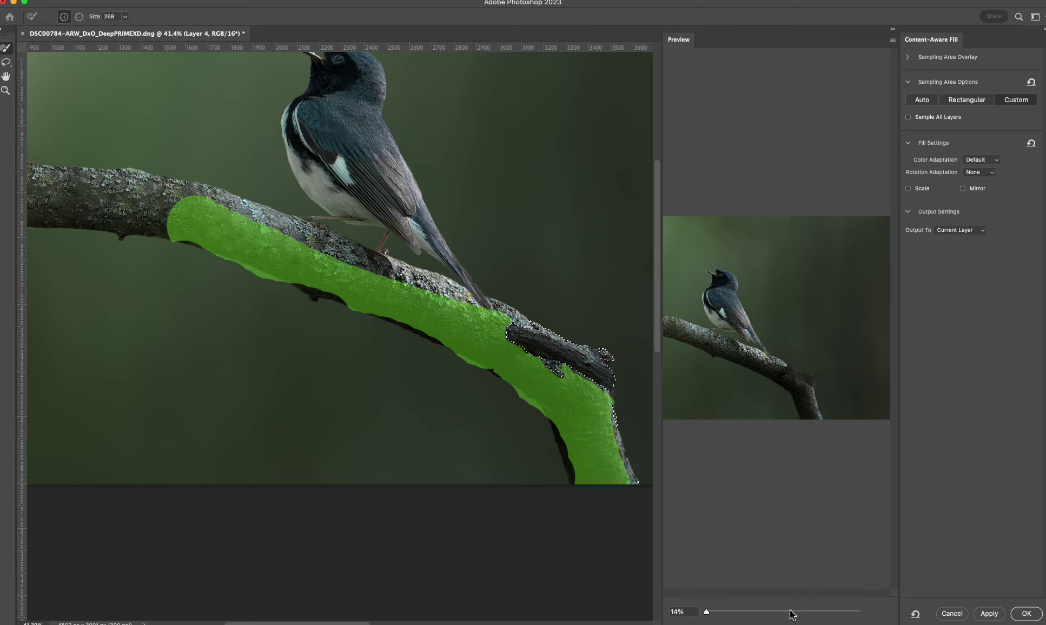
- Enlarge the fill preview to 62%, inspect the stub, and extend the sampling area along the branch to the photo's edge
left_click_drag(789, 612, 727, 613)
left_click_drag(822, 519, 753, 330)
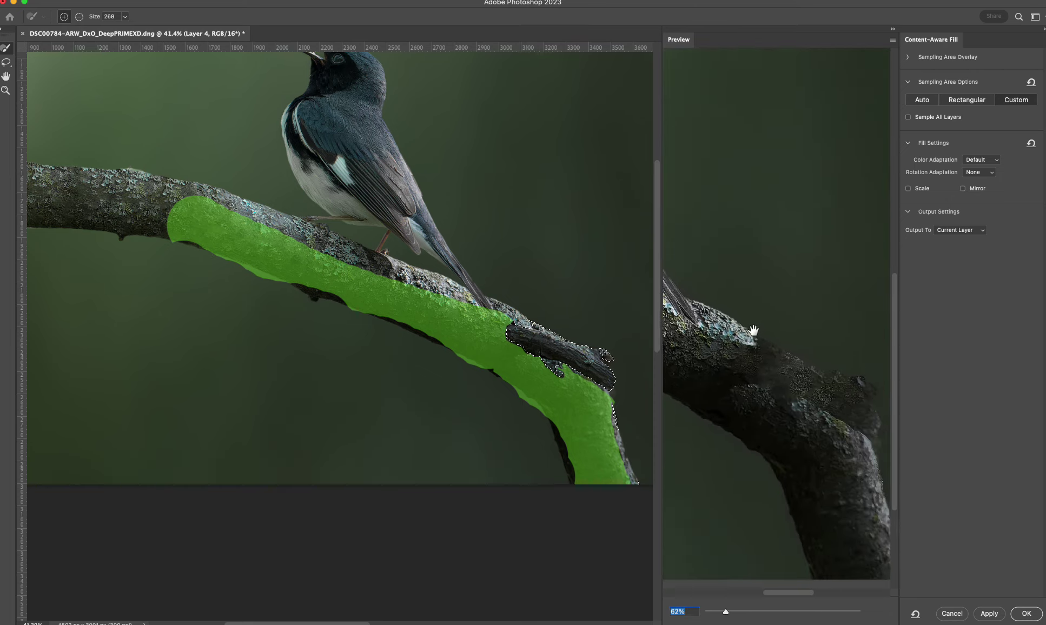
left_click_drag(811, 383, 773, 357)
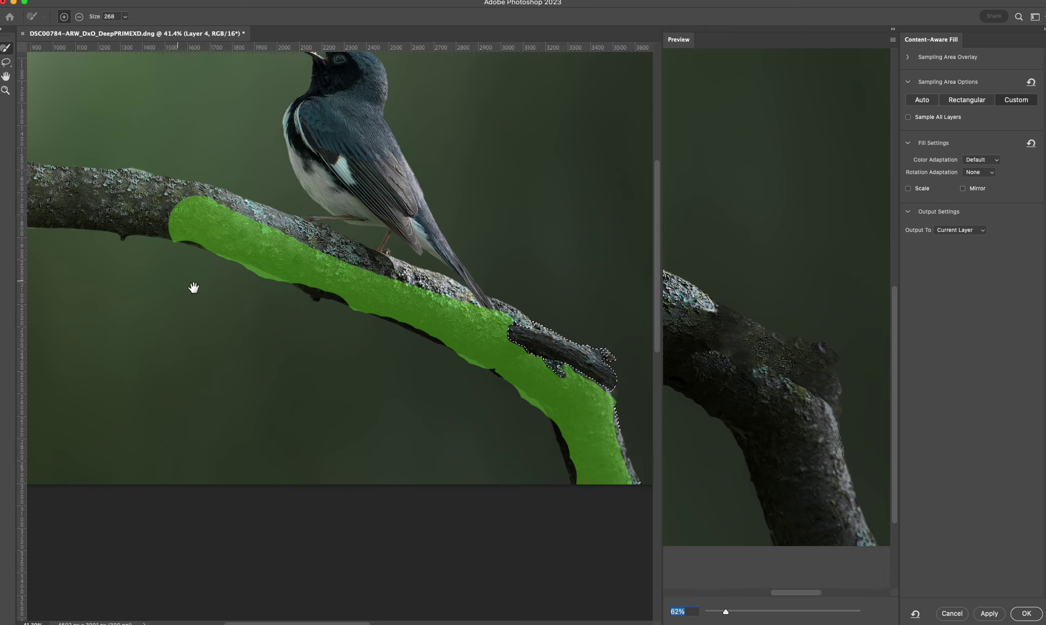
scroll(193, 287, "left", 10)
scroll(194, 287, "up", 4)
mouse_move(469, 310)
left_mouse_down()
mouse_move(301, 301)
mouse_move(116, 324)
left_mouse_up()
left_click_drag(527, 333, 532, 334)
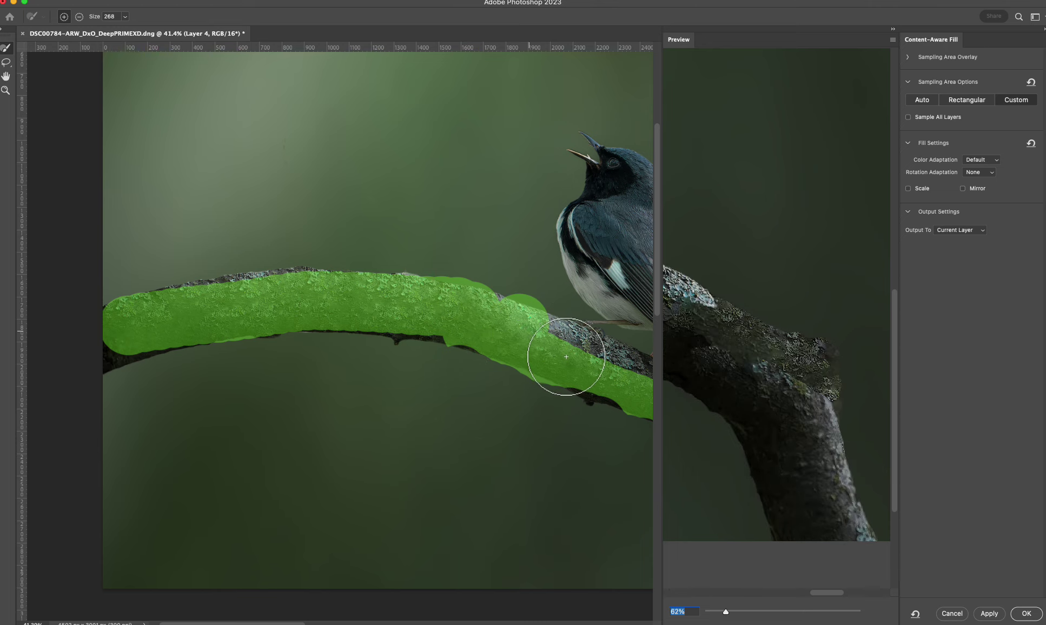
left_click_drag(506, 355, 335, 353)
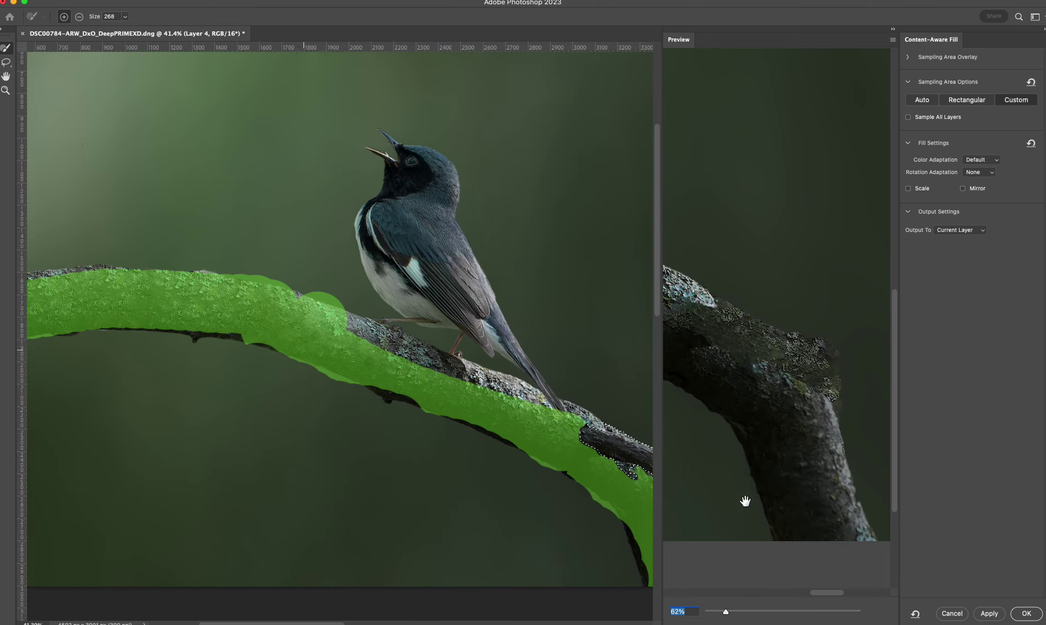
- Apply the content-aware fill to the stub on the current layer and clear the selection
left_click(990, 614)
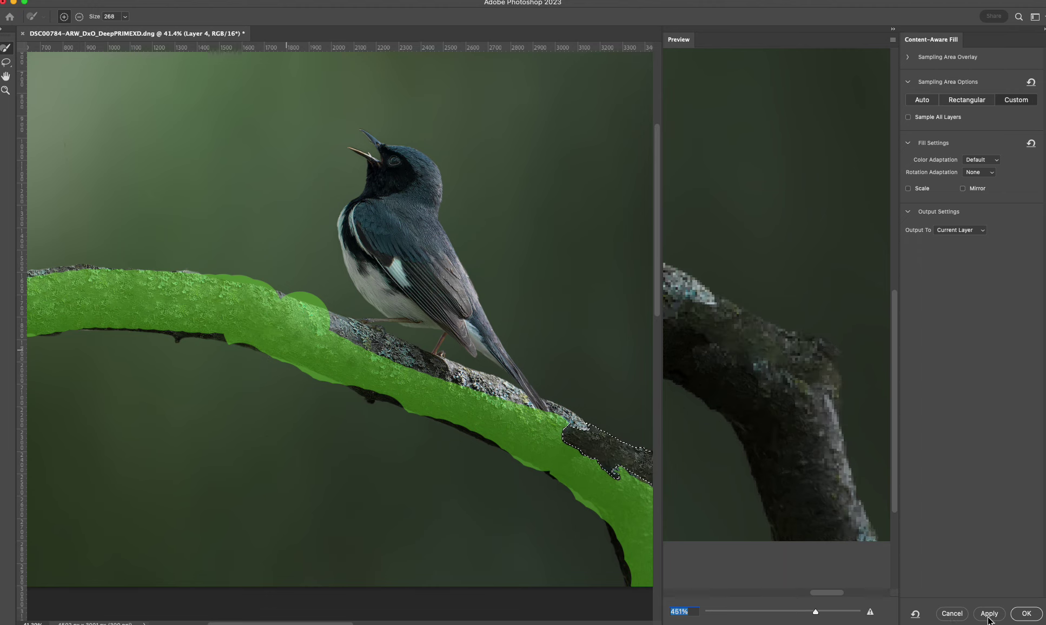
left_click_drag(549, 483, 406, 444)
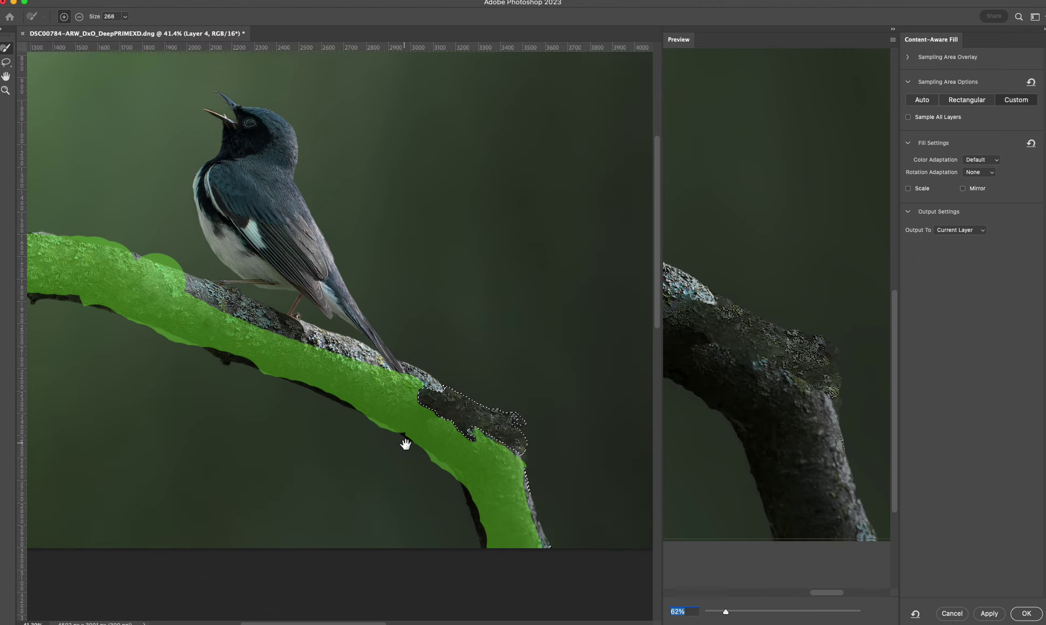
left_click(1026, 613)
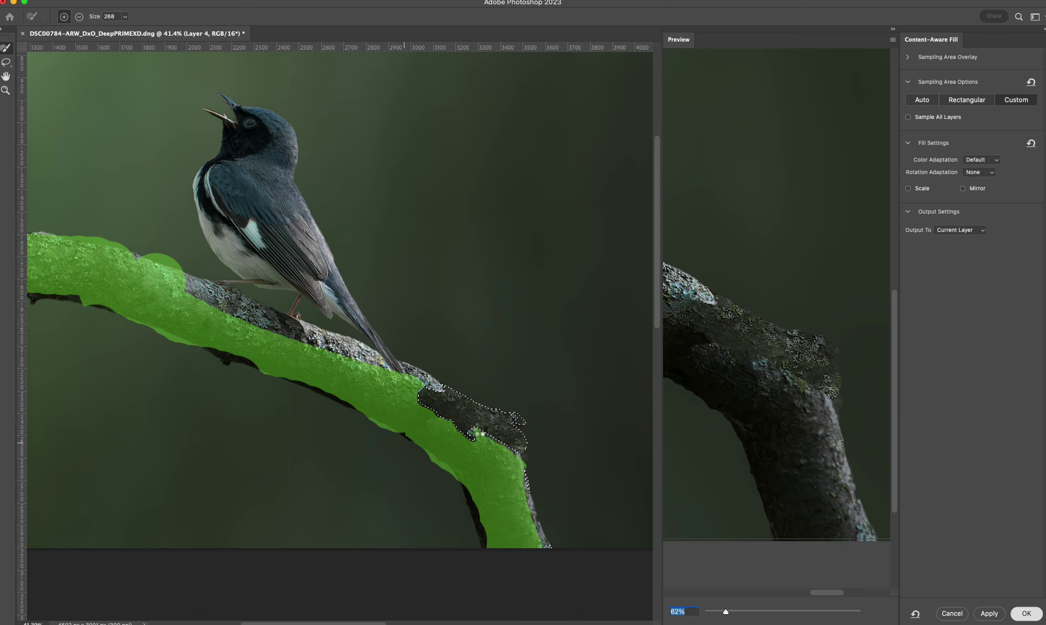
key("ctrl+d")
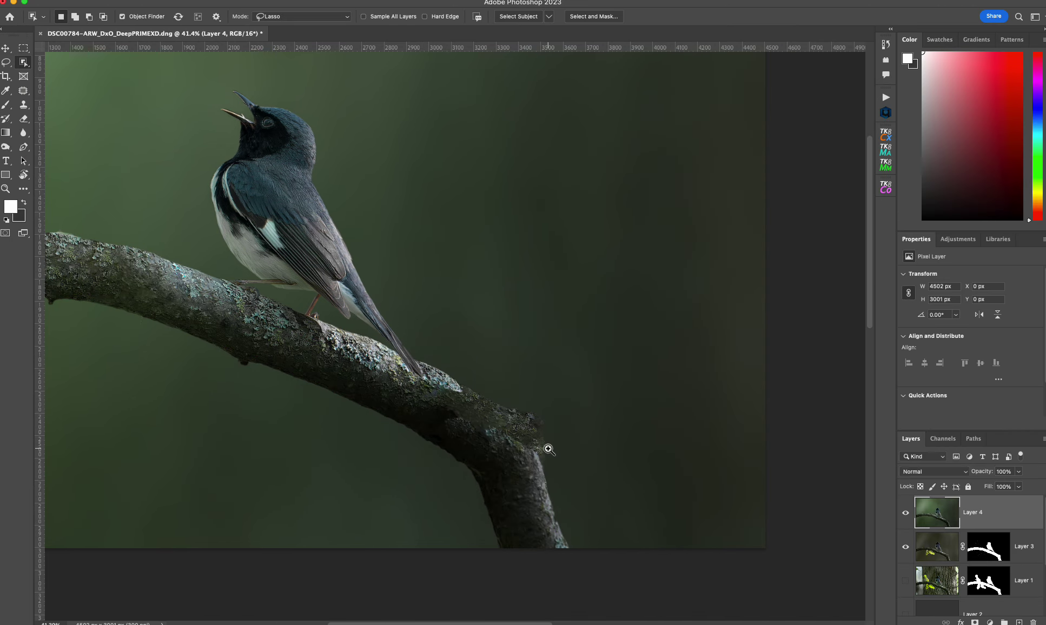
- Try to select the filled stub with Object Selection and patch it with bark from the branch beneath the bird, then deselect
key("z")
left_click_drag(544, 444, 588, 446)
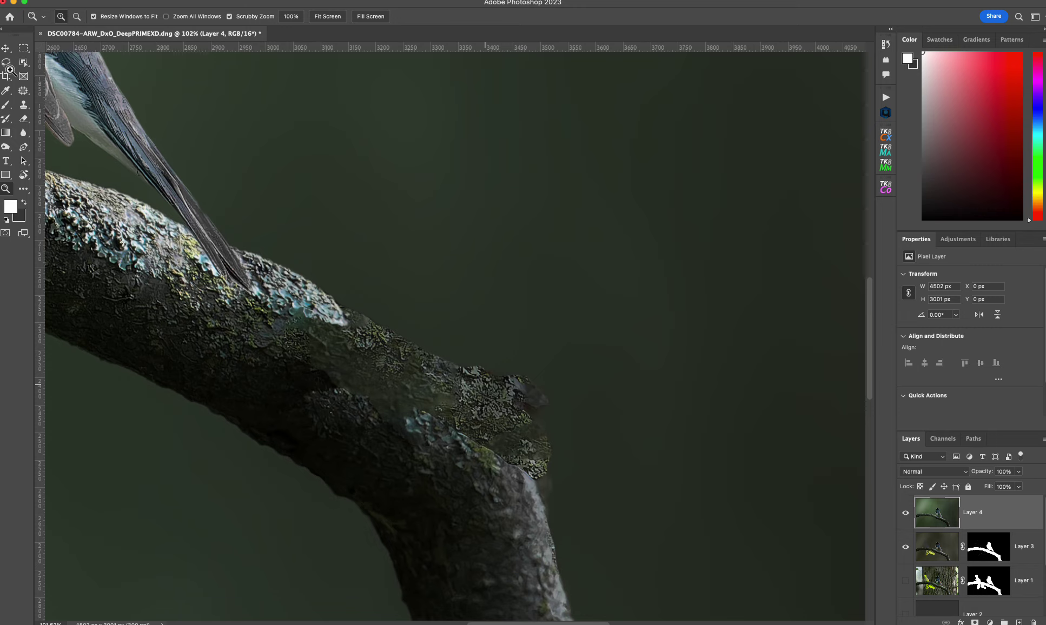
key("w")
mouse_move(287, 334)
left_mouse_down()
mouse_move(288, 324)
mouse_move(459, 334)
mouse_move(576, 478)
mouse_move(425, 479)
mouse_move(289, 332)
left_mouse_up()
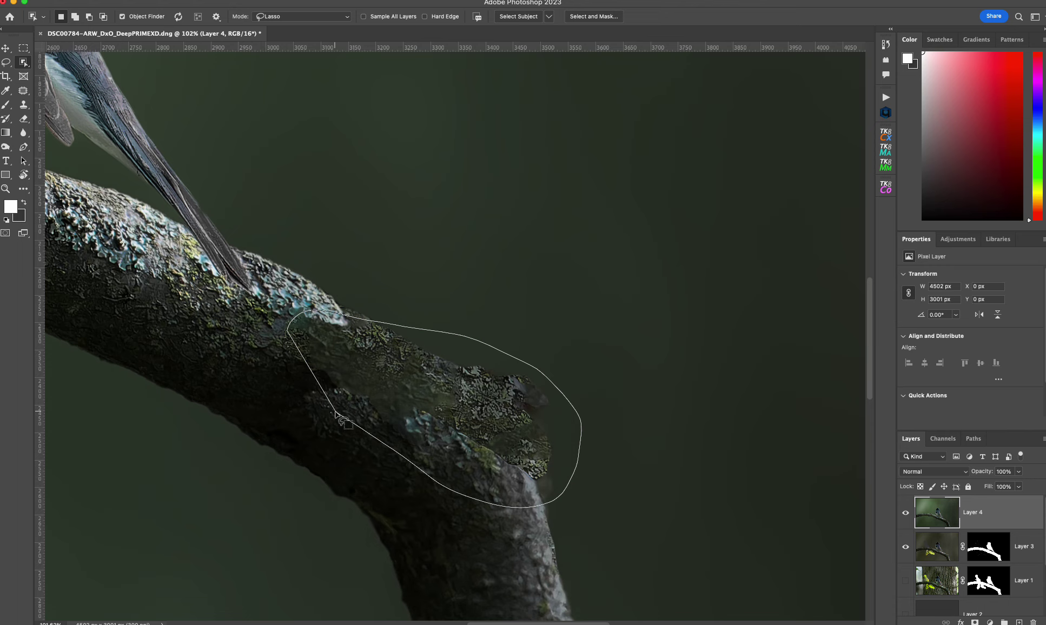
key("super+space")
left_click_drag(492, 441, 322, 387)
key("j")
key("cmd+d")
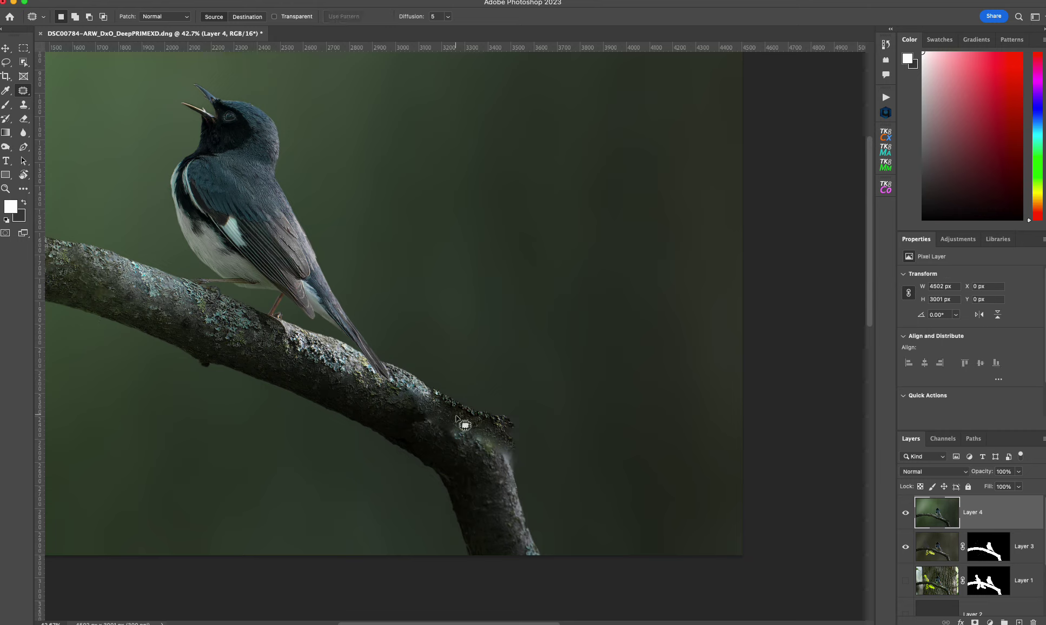
- Try to patch a narrow strip along the stub's upper edge with lichen-covered bark from below the bird's tail
mouse_move(425, 397)
left_mouse_down()
mouse_move(493, 423)
mouse_move(495, 403)
left_mouse_up()
left_click_drag(425, 390, 299, 355)
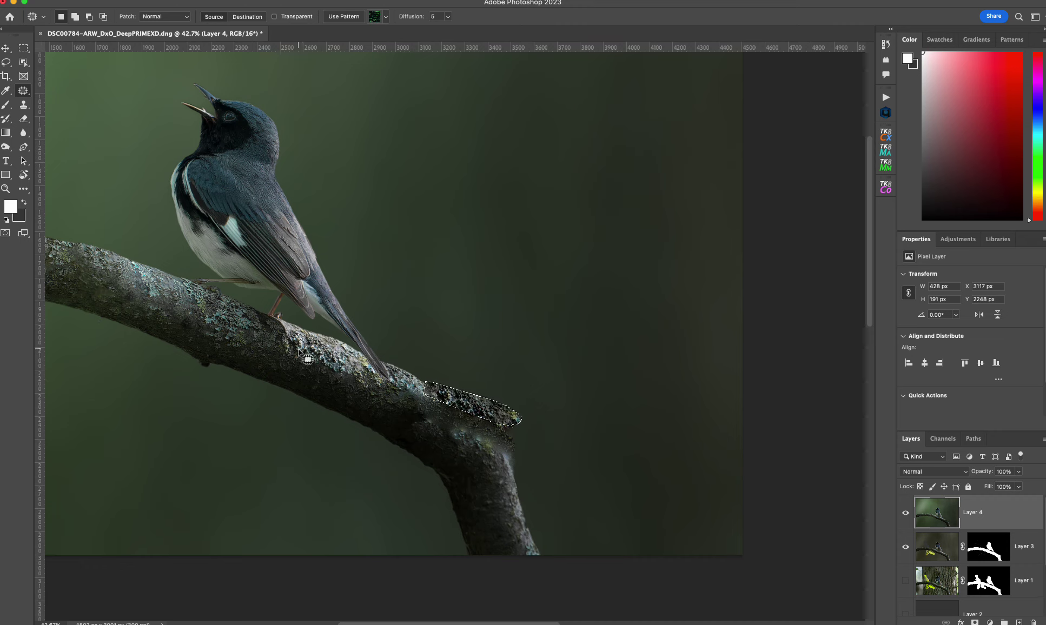
key("cmd+d")
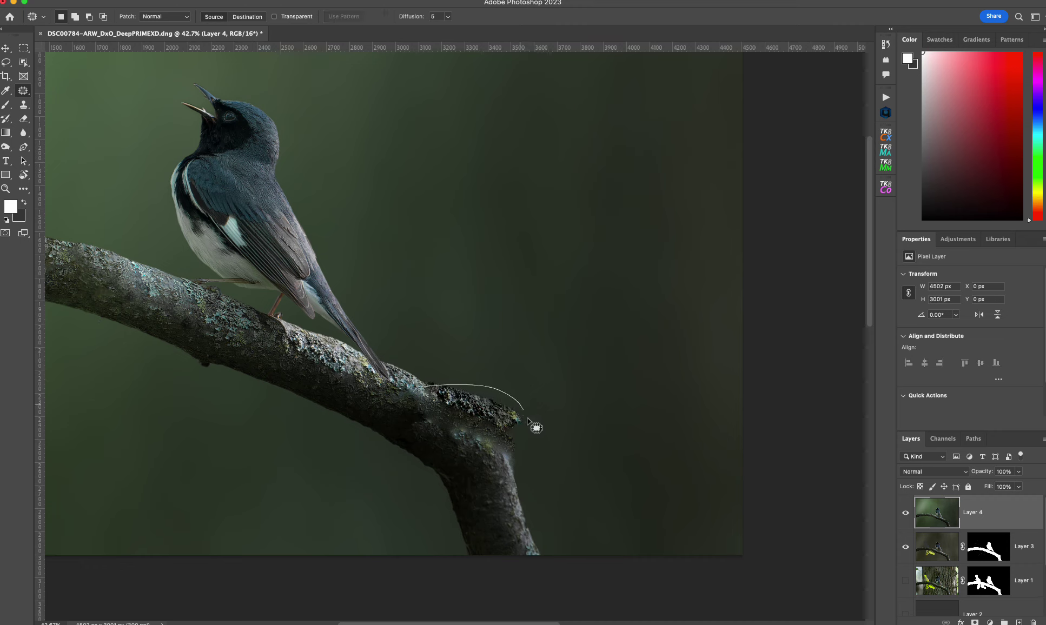
- Try to patch the whole end of the stub with bark from the branch ahead of the bird's feet
left_click_drag(446, 437, 419, 388)
left_click_drag(480, 425, 170, 312)
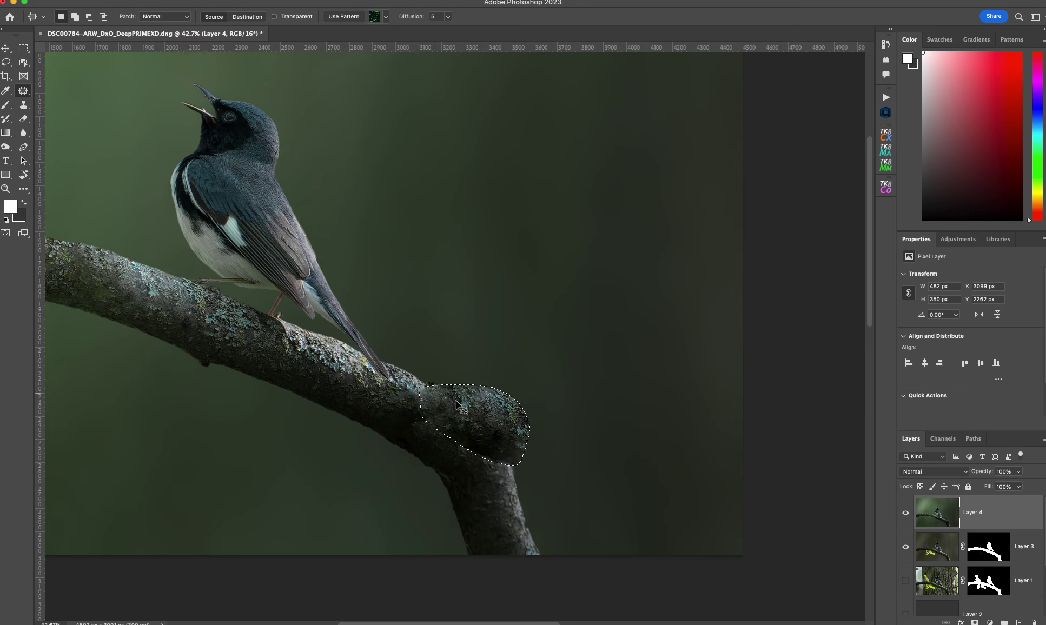
key("cmd+d")
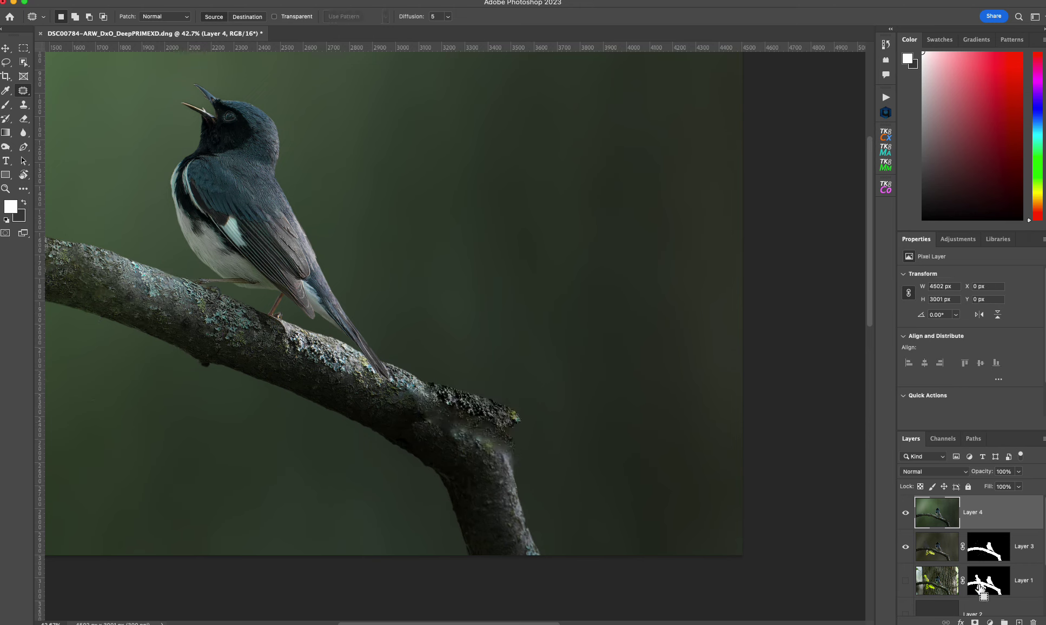
- Undo the stub's patches and content-aware fill, going back to the original stub with its selection active
key("super+z")
key("super+z")
key("super+z")
key("super+z")
key("super+z")
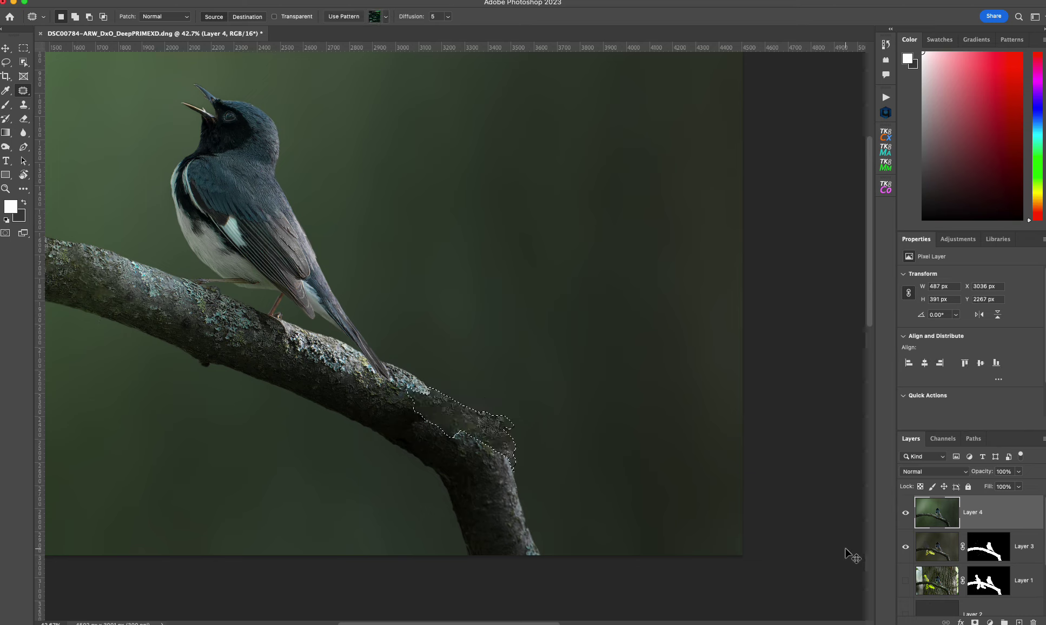
key("cmd+shift+z")
key("cmd+shift+z")
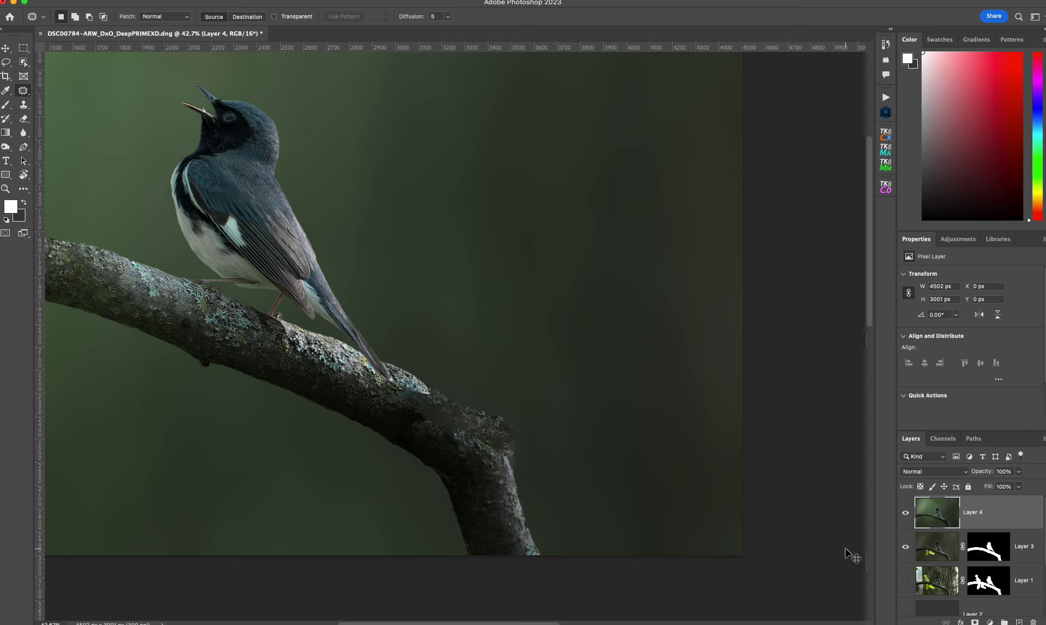
key("super+z")
key("super+z")
key("super+z")
key("super+z")
key("super+z")
key("super+z")
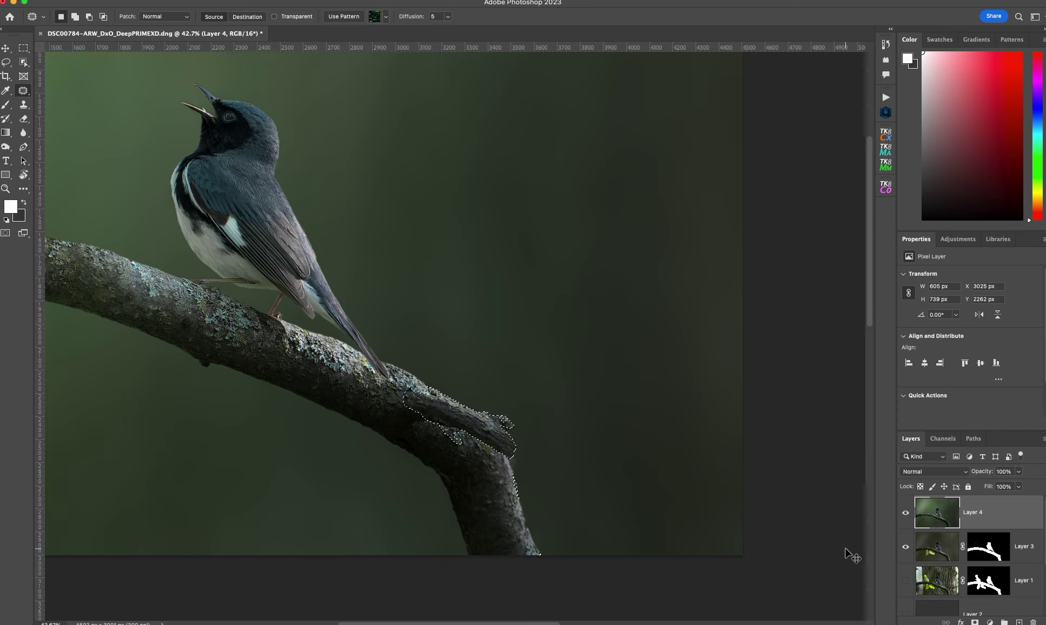